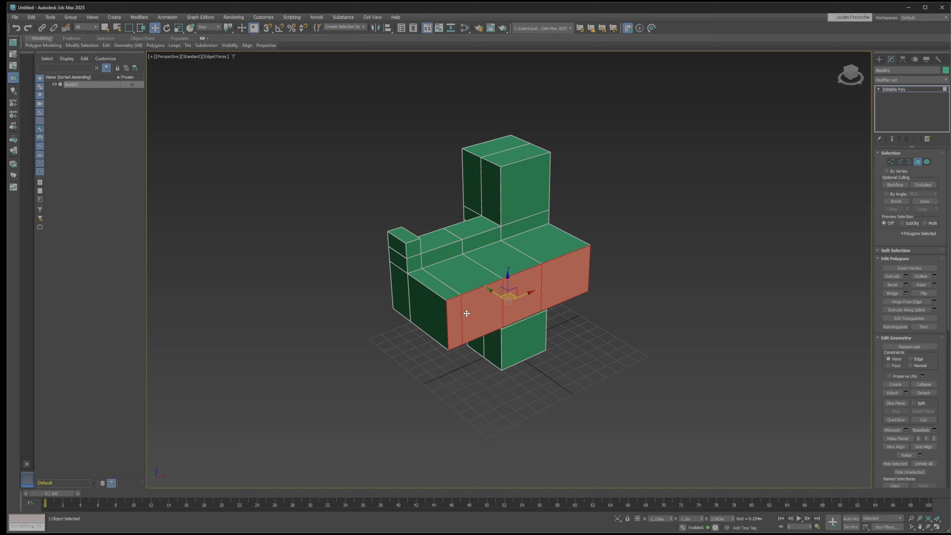
# Delete the four selected polygons along the long side of the box model and inspect individual edges around the opening
pyautogui.press('Delete')
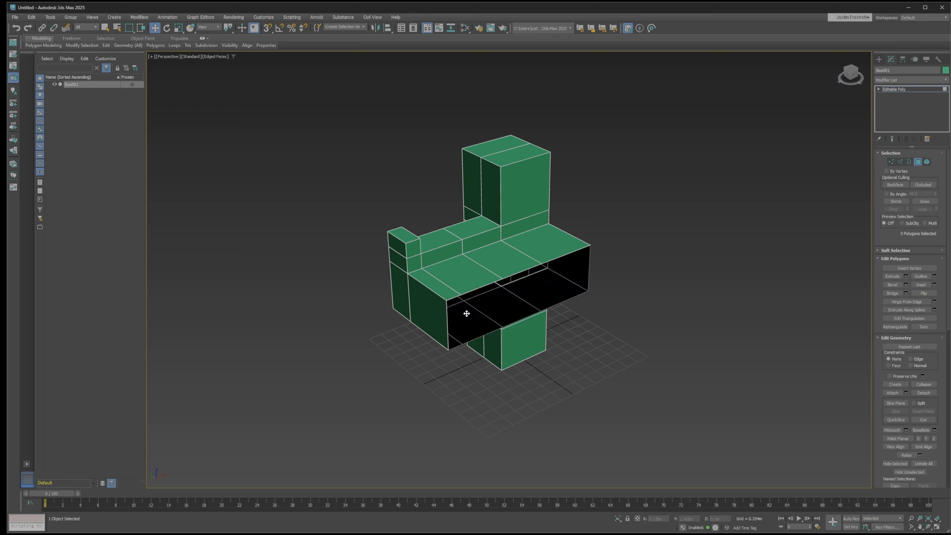
pyautogui.moveTo(584, 271)
pyautogui.keyDown('alt'); pyautogui.mouseDown(button='middle')
pyautogui.moveTo(599, 272)
pyautogui.moveTo(579, 274)
pyautogui.mouseUp(button='middle'); pyautogui.keyUp('alt')
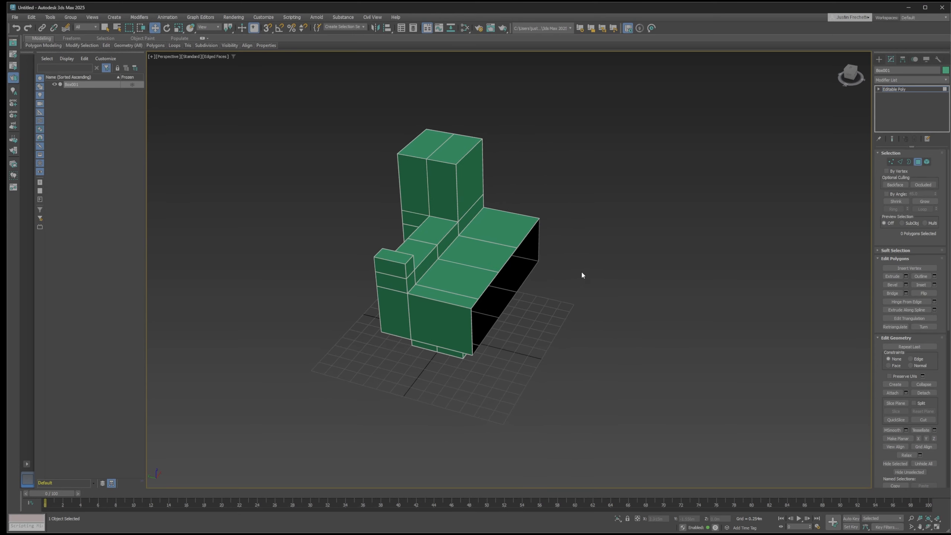
pyautogui.press('2')
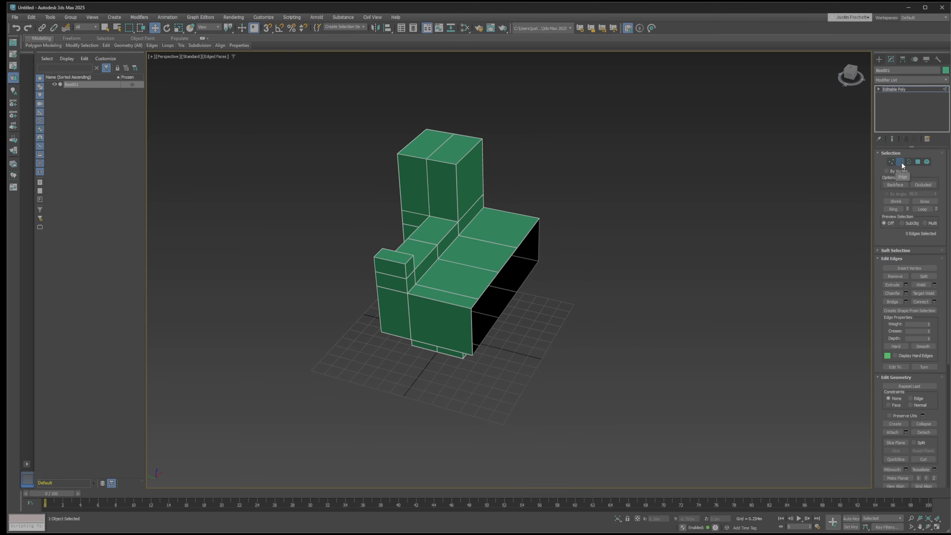
pyautogui.click(484, 287)
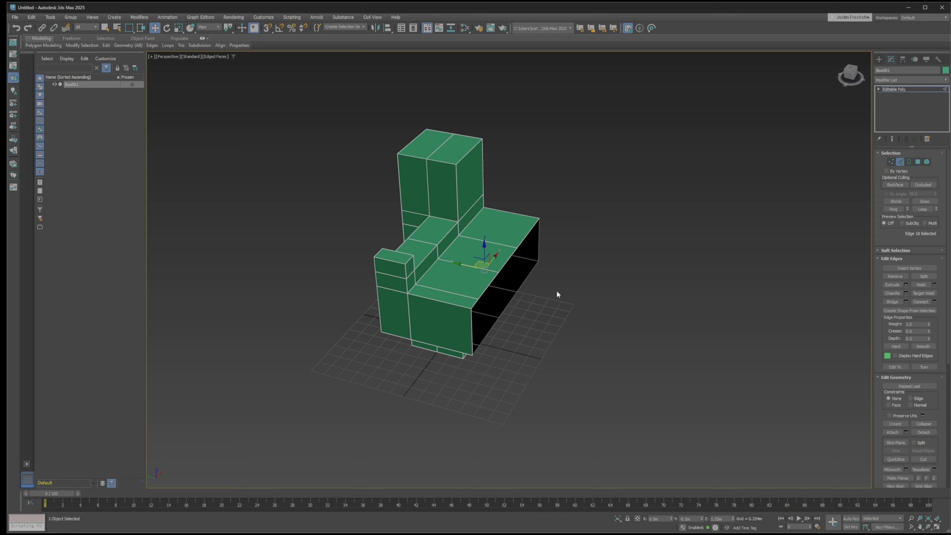
pyautogui.click(471, 332)
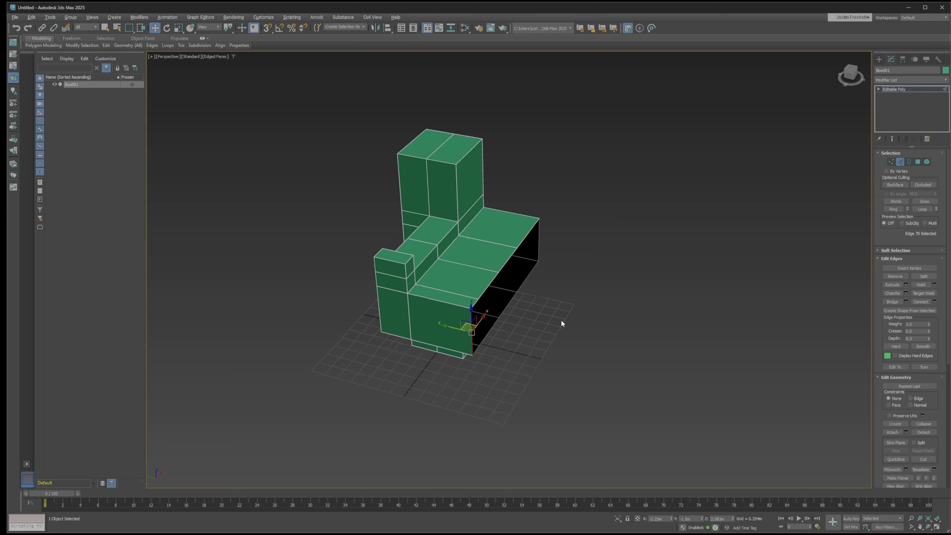
pyautogui.keyDown('alt'); pyautogui.moveTo(560, 321); pyautogui.dragTo(523, 335, button='middle'); pyautogui.keyUp('alt')
pyautogui.click(551, 309)
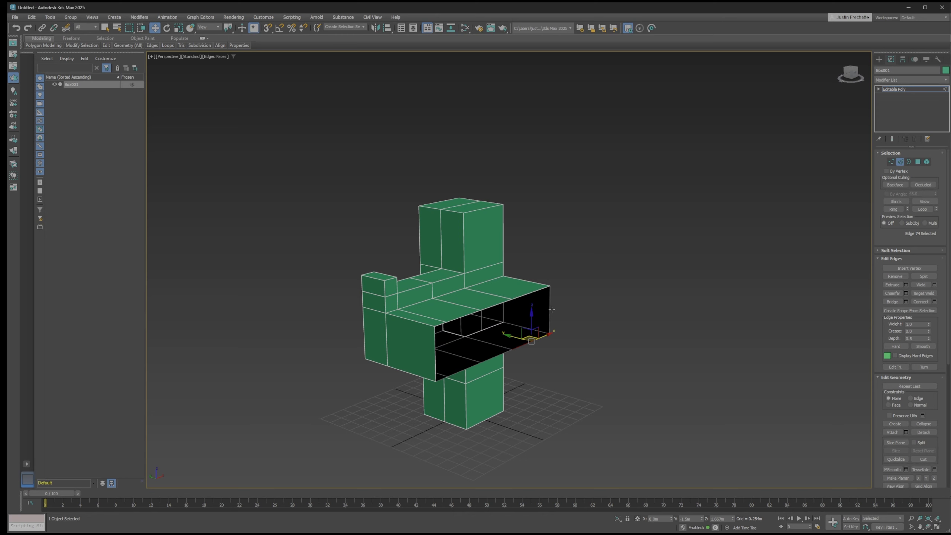
pyautogui.click(468, 312)
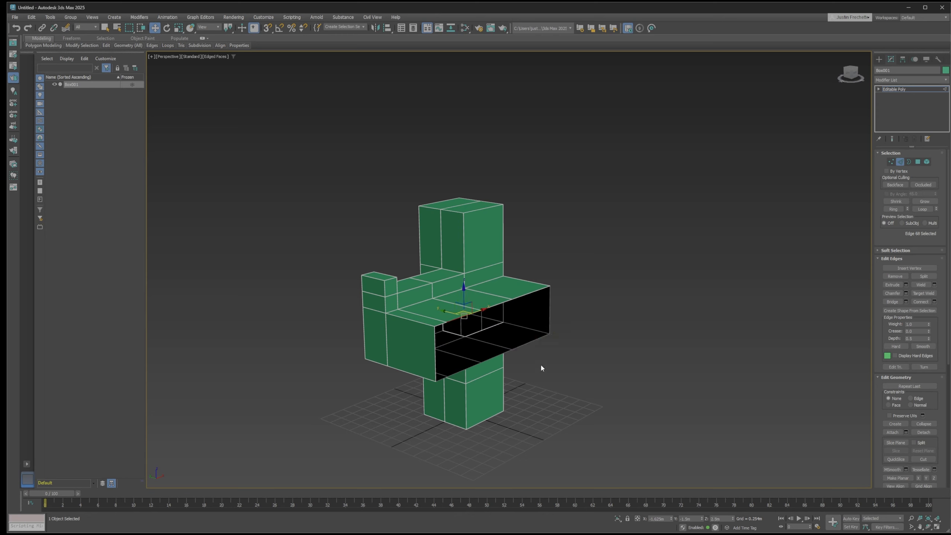
pyautogui.keyDown('alt'); pyautogui.moveTo(543, 345); pyautogui.dragTo(566, 345, button='middle'); pyautogui.keyUp('alt')
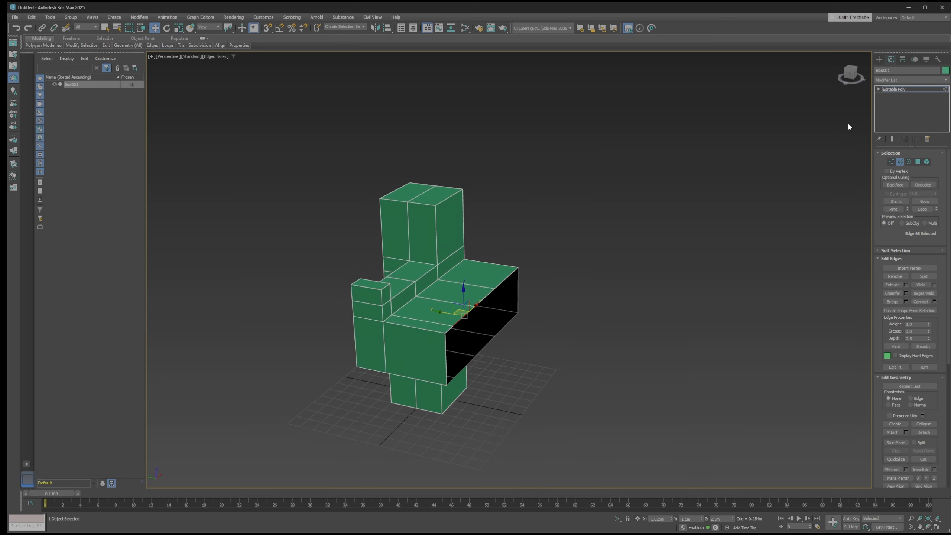
# Add a Symmetry modifier to Box001 and mirror it along the Y axis instead of X
pyautogui.click(896, 79)
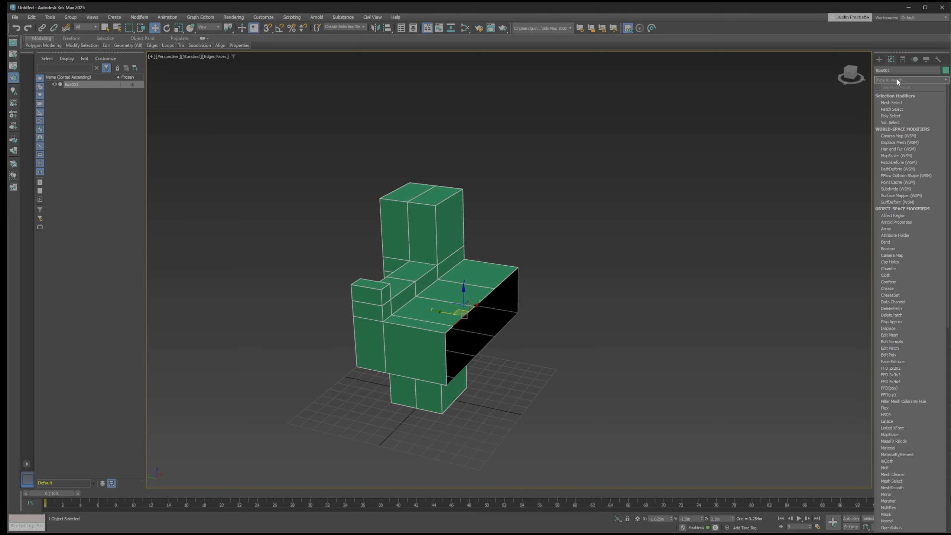
pyautogui.write('sym')
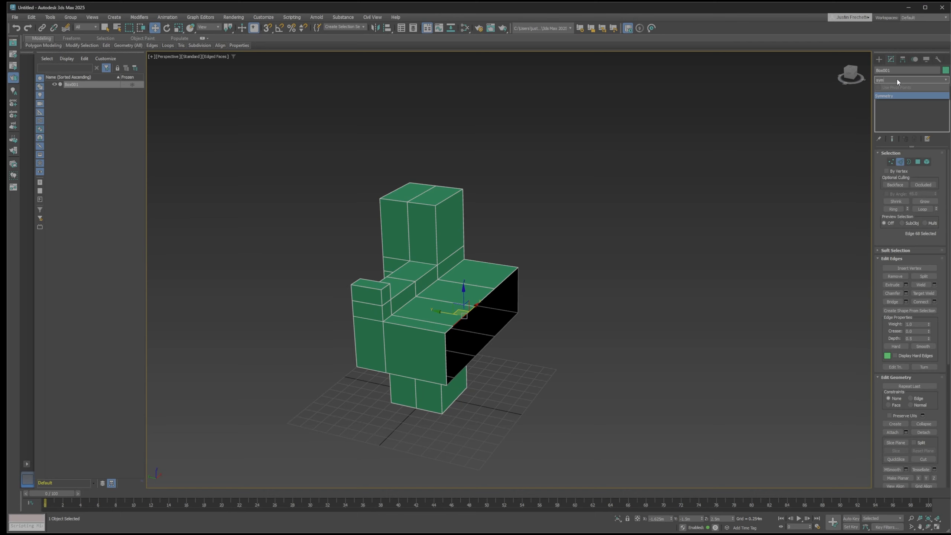
pyautogui.click(901, 95)
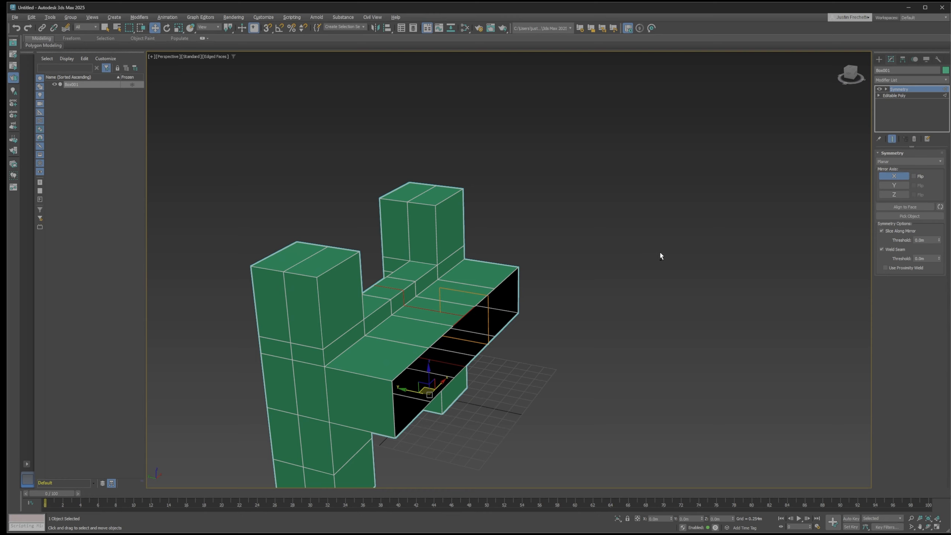
pyautogui.keyDown('alt'); pyautogui.moveTo(658, 257); pyautogui.dragTo(664, 207, button='middle'); pyautogui.keyUp('alt')
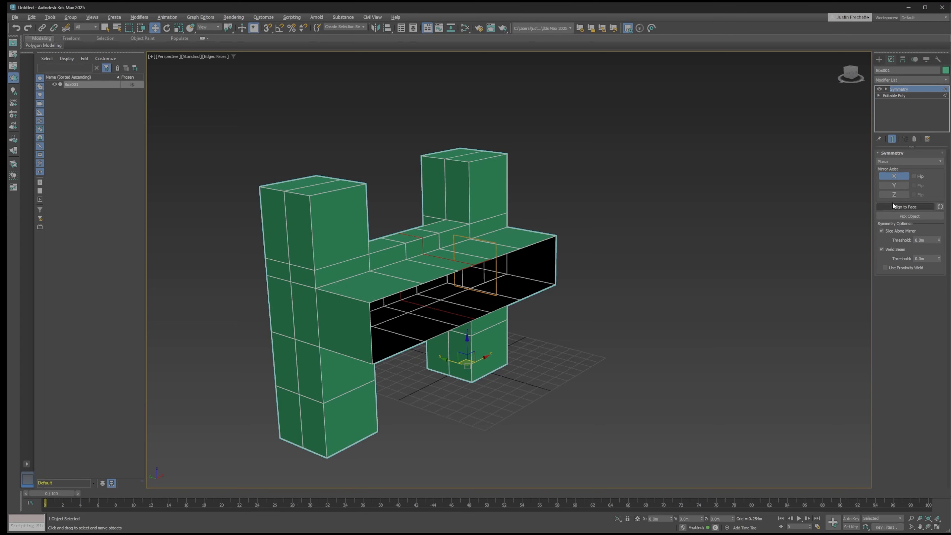
pyautogui.click(897, 177)
pyautogui.click(894, 185)
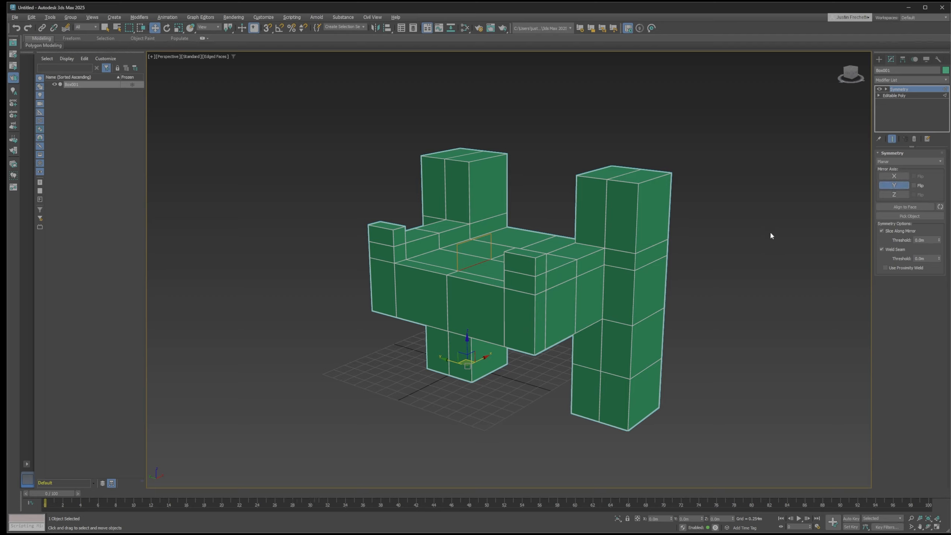
pyautogui.keyDown('alt'); pyautogui.moveTo(732, 244); pyautogui.dragTo(700, 253, button='middle'); pyautogui.keyUp('alt')
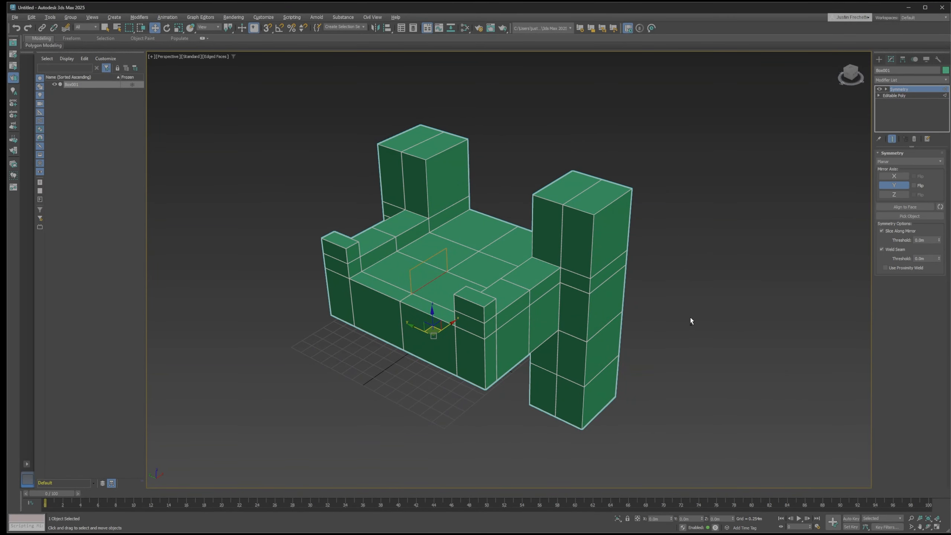
pyautogui.moveTo(689, 312)
pyautogui.keyDown('alt'); pyautogui.mouseDown(button='middle')
pyautogui.moveTo(671, 312)
pyautogui.moveTo(691, 308)
pyautogui.moveTo(682, 315)
pyautogui.mouseUp(button='middle'); pyautogui.keyUp('alt')
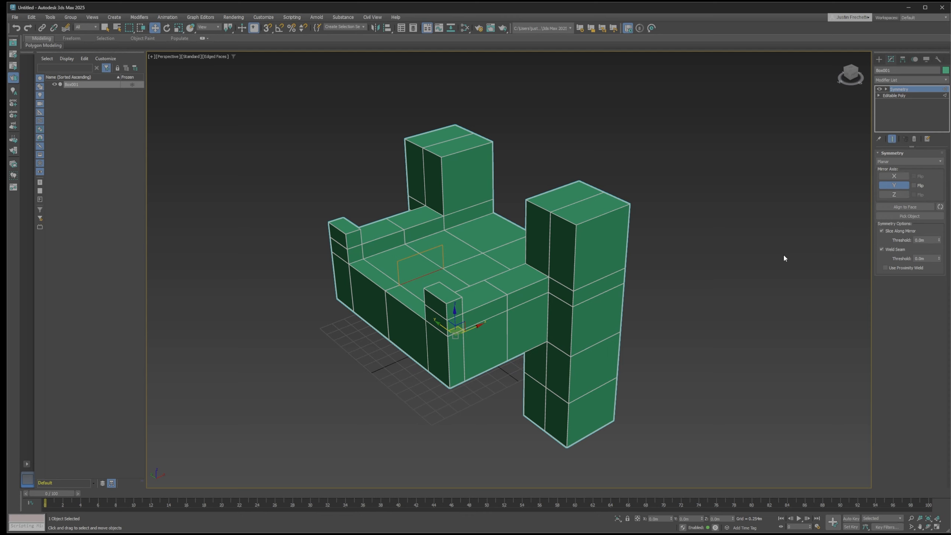
# Collapse Box001's entire modifier stack to bake the Y symmetry into the editable poly
pyautogui.rightClick(895, 117)
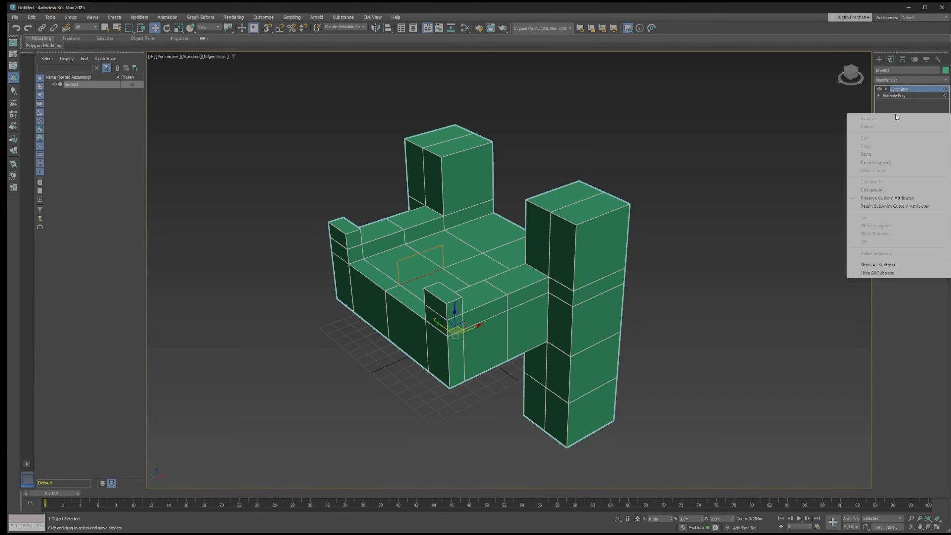
pyautogui.click(878, 189)
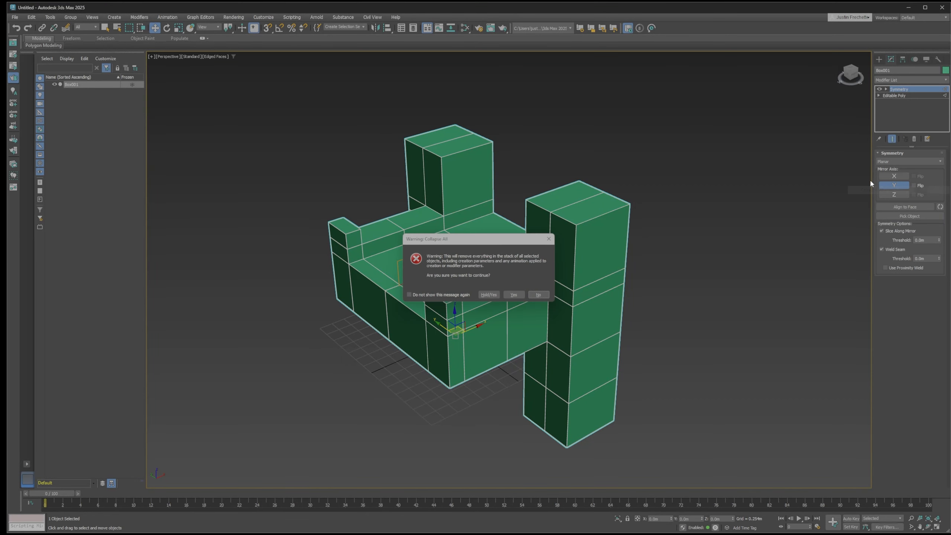
pyautogui.click(517, 292)
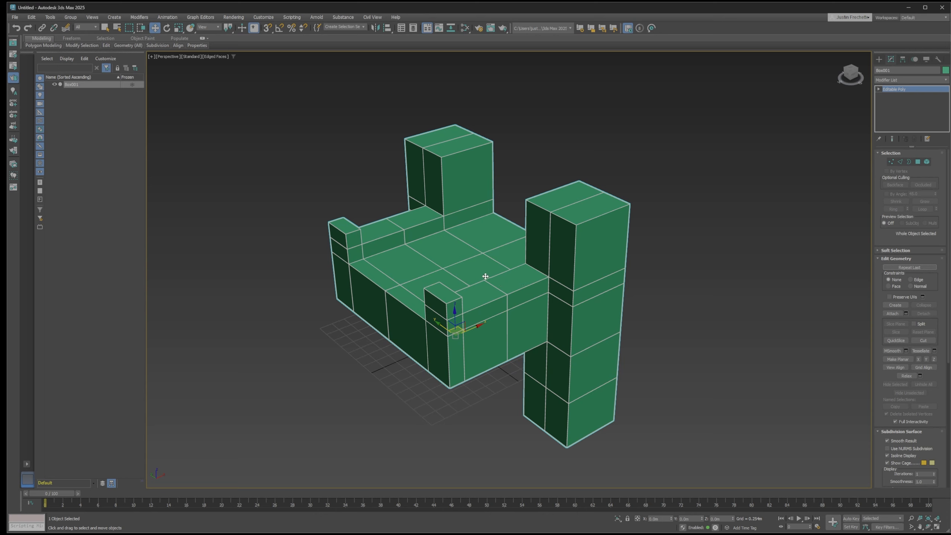
# Delete the eight polygons of the end face between and including the two small raised corners, and inspect the opening's upper edge
pyautogui.keyDown('alt'); pyautogui.moveTo(435, 262); pyautogui.dragTo(463, 255, button='middle'); pyautogui.keyUp('alt')
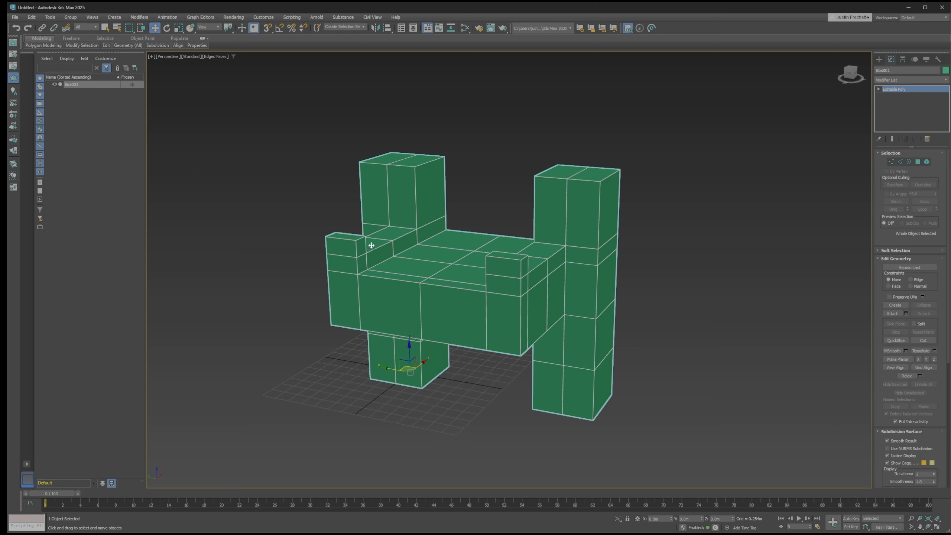
pyautogui.press('4')
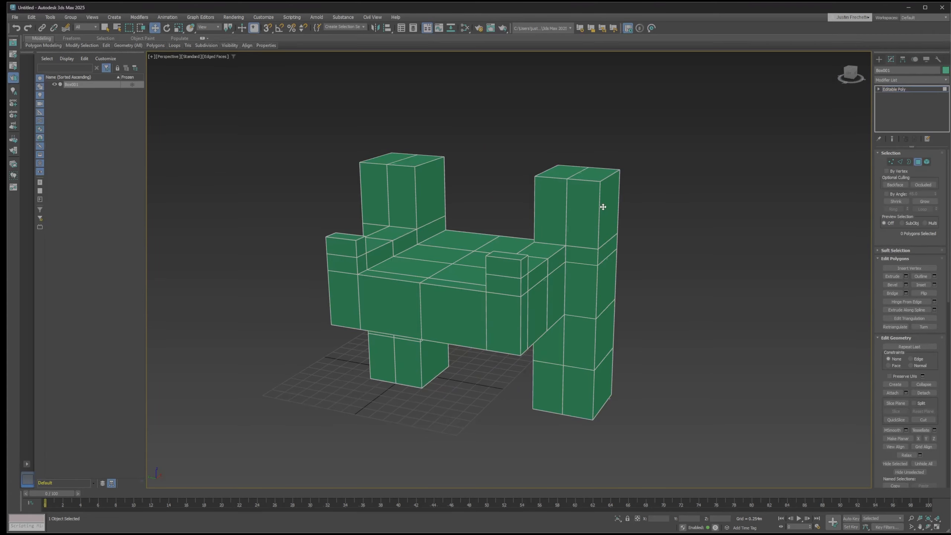
pyautogui.keyDown('shift'); pyautogui.click(346, 248); pyautogui.keyUp('shift')
pyautogui.keyDown('shift'); pyautogui.click(478, 312); pyautogui.keyUp('shift')
pyautogui.keyDown('shift'); pyautogui.click(497, 307); pyautogui.keyUp('shift')
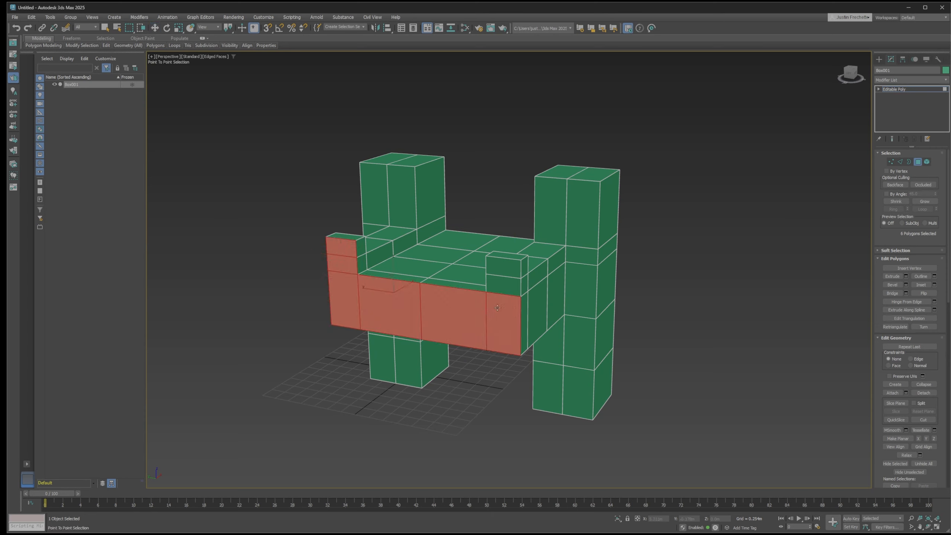
pyautogui.keyDown('shift'); pyautogui.click(504, 267); pyautogui.keyUp('shift')
pyautogui.moveTo(586, 284)
pyautogui.keyDown('alt'); pyautogui.mouseDown(button='middle')
pyautogui.moveTo(561, 281)
pyautogui.moveTo(573, 278)
pyautogui.mouseUp(button='middle'); pyautogui.keyUp('alt')
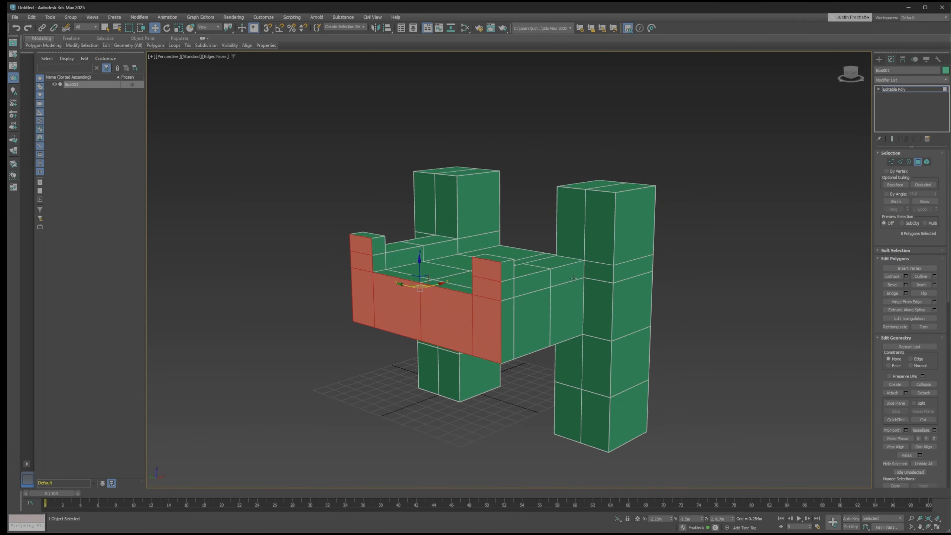
pyautogui.press('Delete')
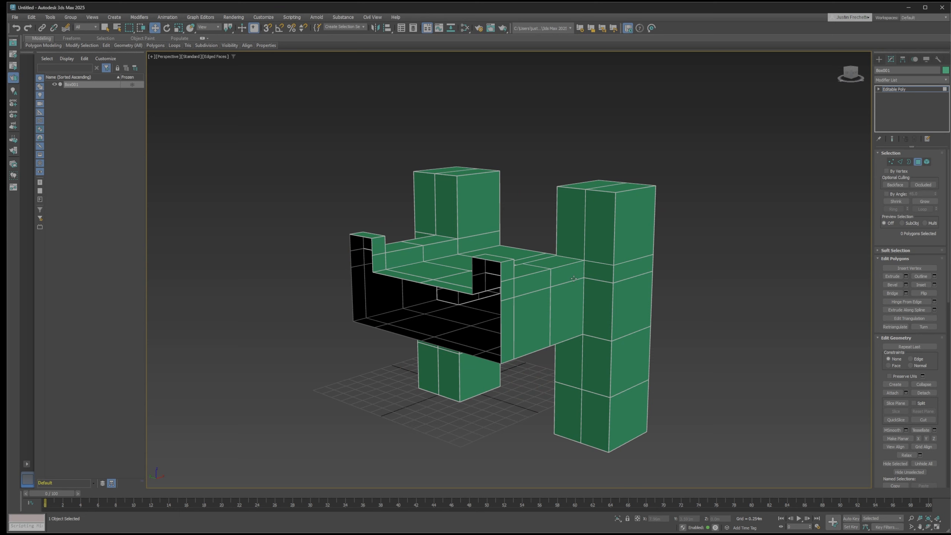
pyautogui.keyDown('alt'); pyautogui.moveTo(441, 300); pyautogui.dragTo(466, 281, button='middle'); pyautogui.keyUp('alt')
pyautogui.press('2')
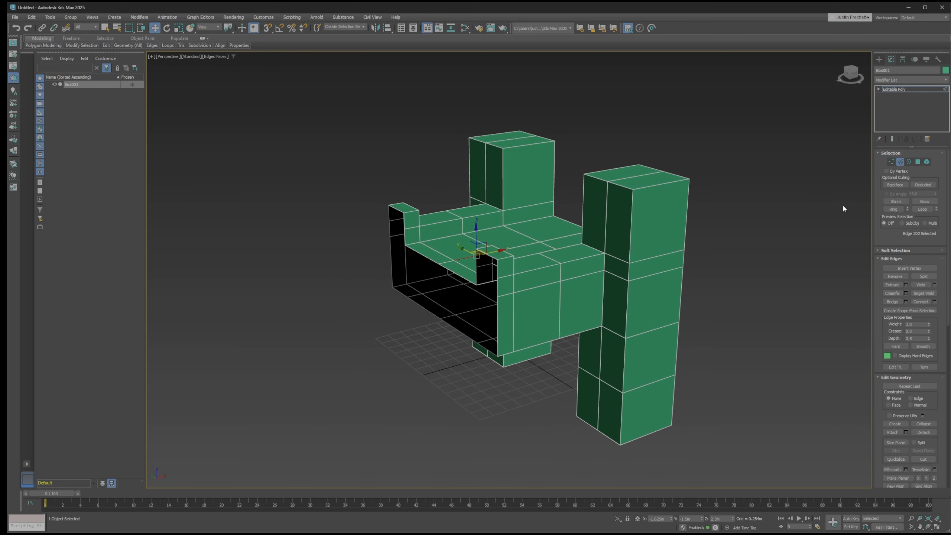
pyautogui.click(440, 265)
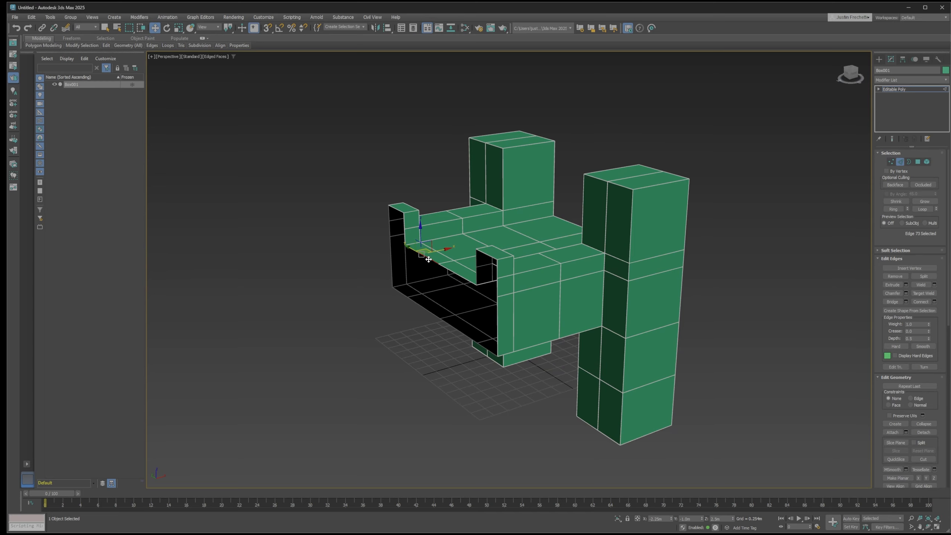
pyautogui.keyDown('alt'); pyautogui.moveTo(446, 290); pyautogui.dragTo(484, 300, button='middle'); pyautogui.keyUp('alt')
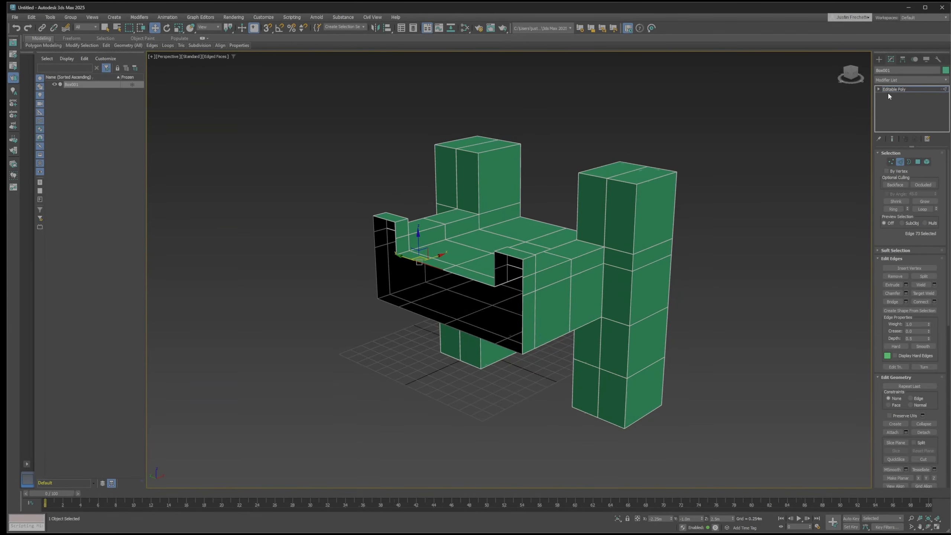
# Add a Symmetry modifier to Box001 that mirrors the half model along the X axis only
pyautogui.click(888, 80)
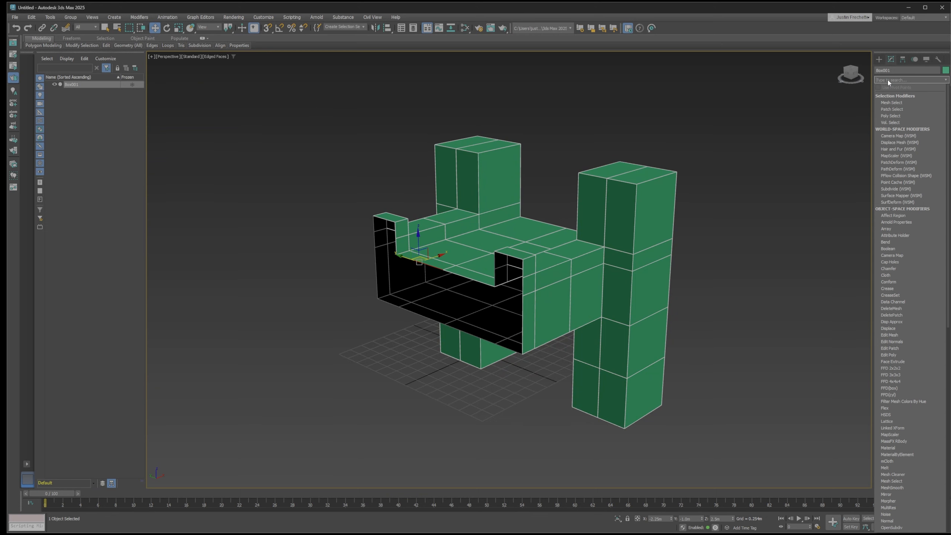
pyautogui.write('sym')
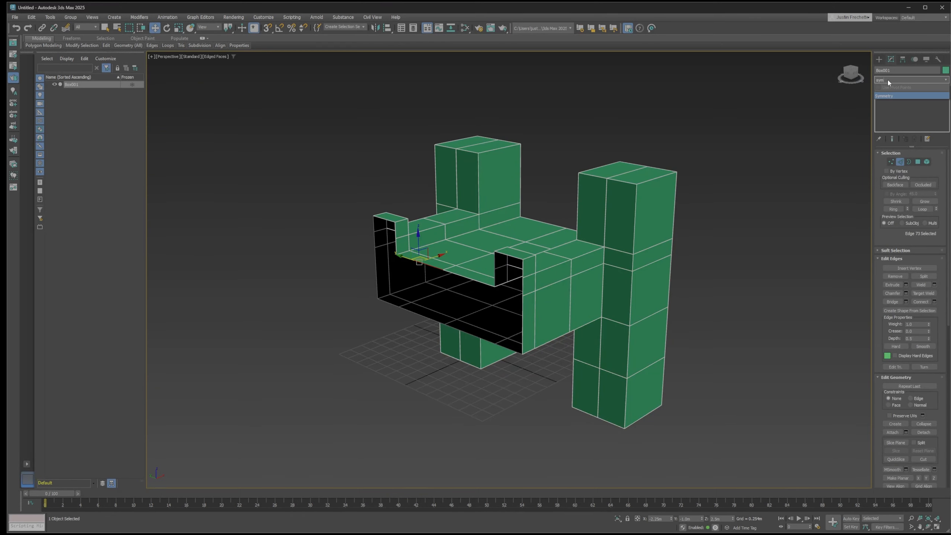
pyautogui.click(889, 96)
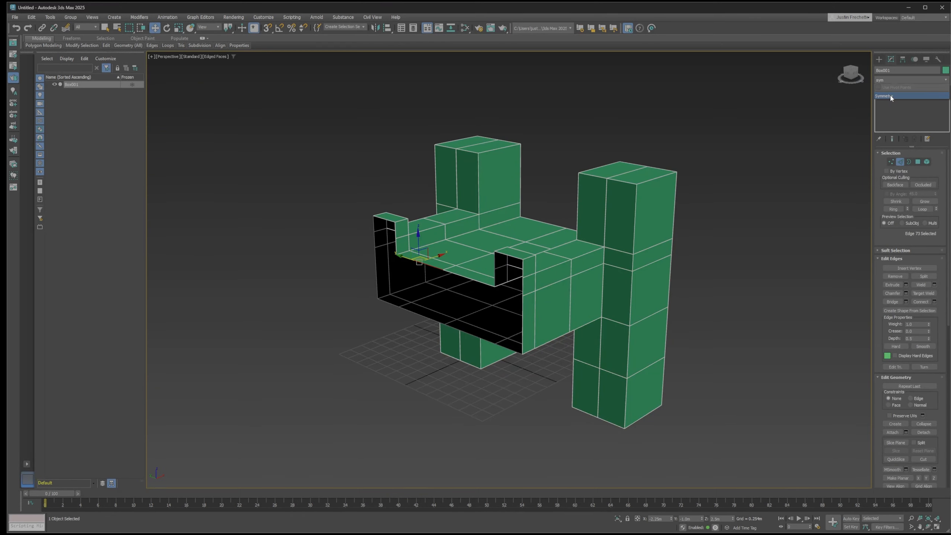
pyautogui.moveTo(753, 228)
pyautogui.keyDown('alt'); pyautogui.mouseDown(button='middle')
pyautogui.moveTo(742, 235)
pyautogui.moveTo(730, 218)
pyautogui.moveTo(755, 232)
pyautogui.mouseUp(button='middle'); pyautogui.keyUp('alt')
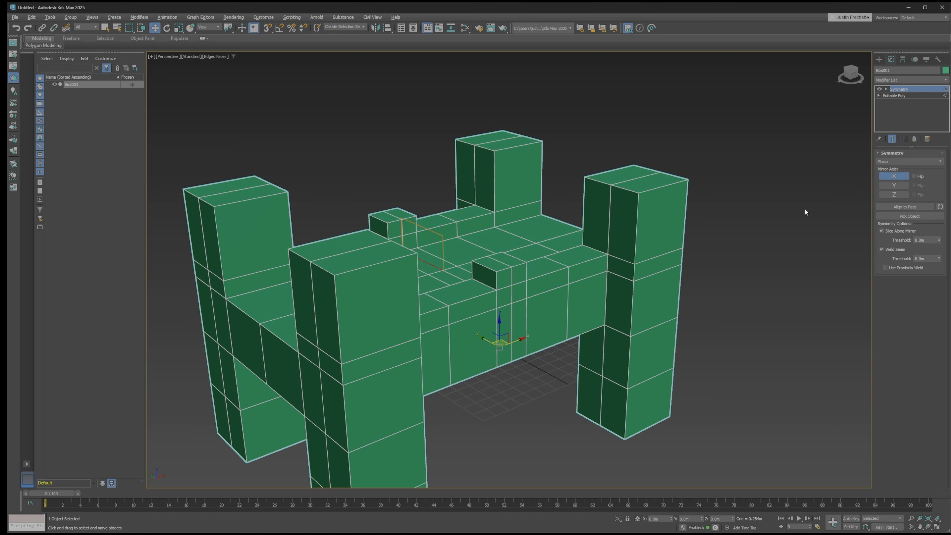
pyautogui.click(894, 185)
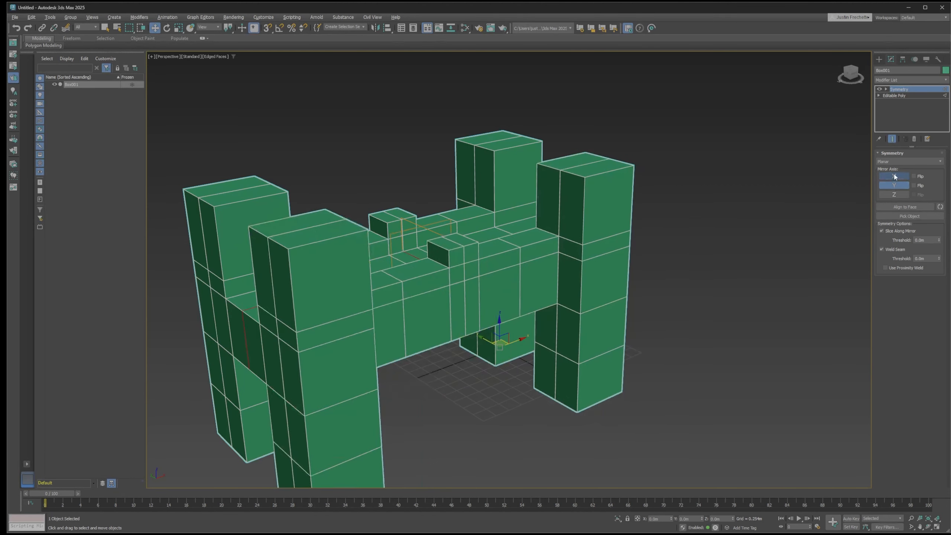
pyautogui.click(894, 176)
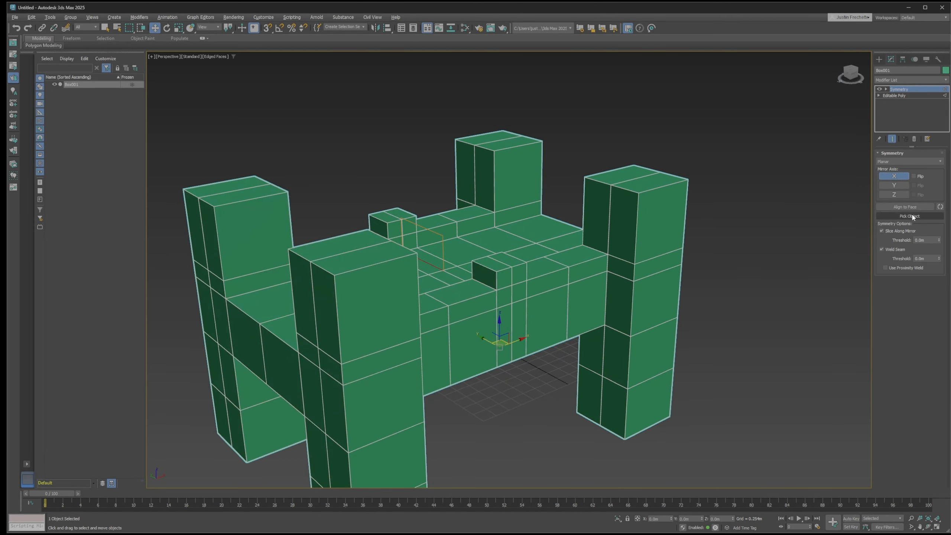
pyautogui.scroll(-3, 736, 280)
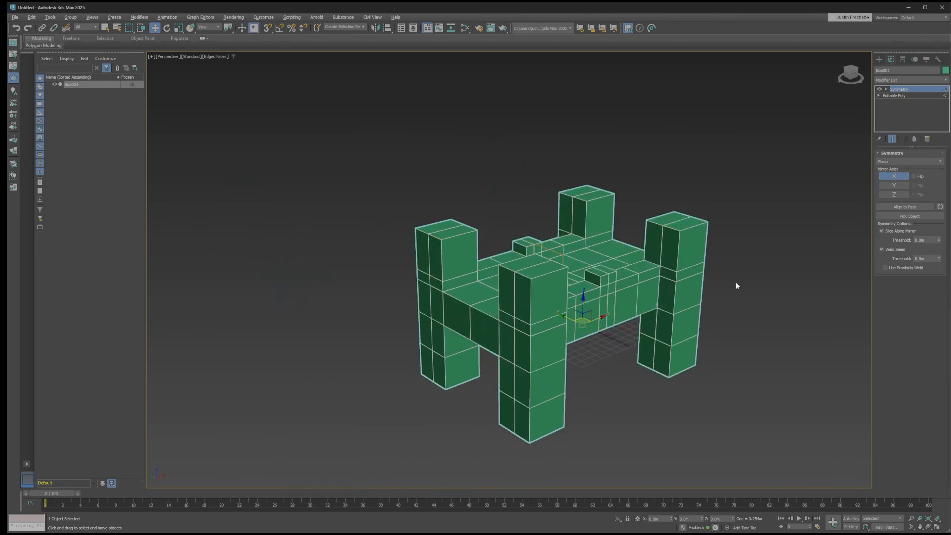
pyautogui.moveTo(738, 278); pyautogui.dragTo(679, 270, button='middle')
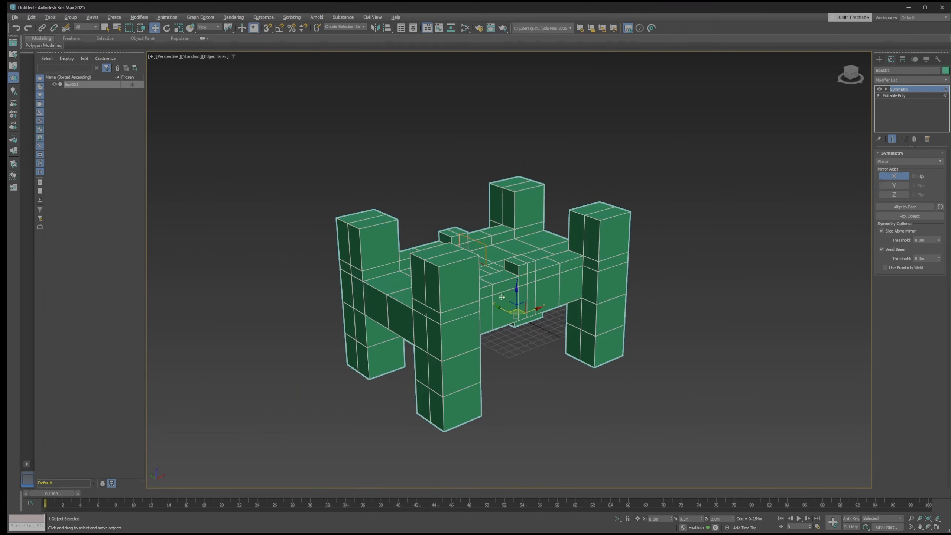
# Collapse Box001's whole modifier stack to bake the X symmetry into the editable poly
pyautogui.rightClick(902, 116)
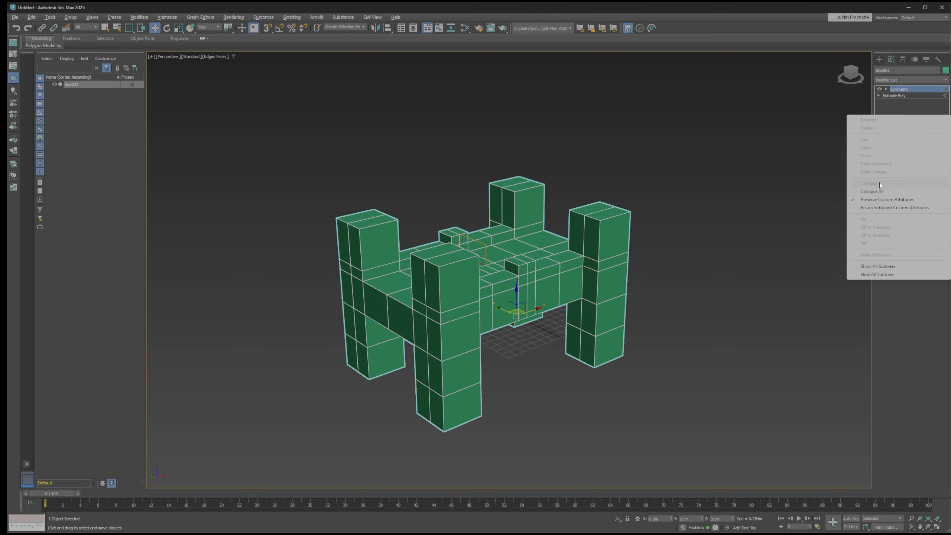
pyautogui.click(872, 191)
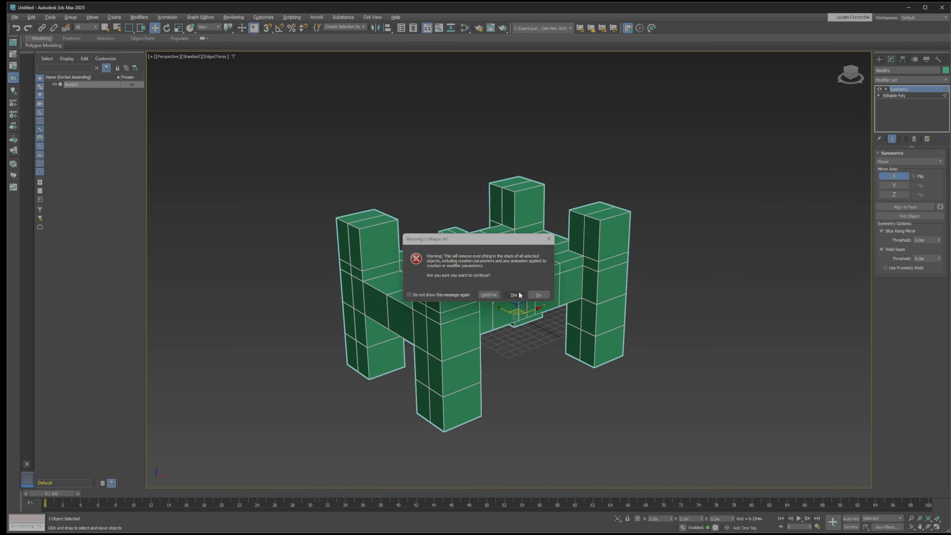
pyautogui.click(514, 294)
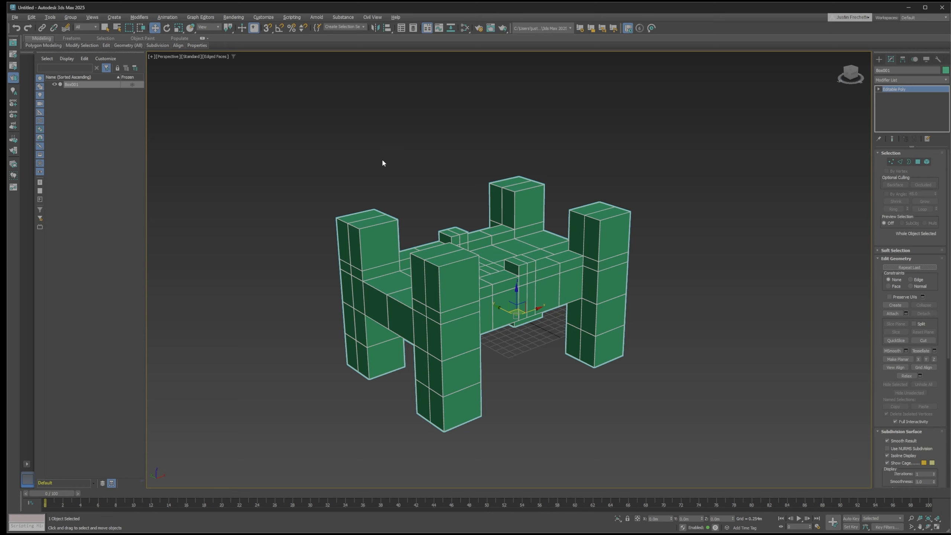
# View the model from its long side and start polygon editing on Box001
pyautogui.moveTo(297, 184); pyautogui.dragTo(300, 229)
pyautogui.keyDown('alt'); pyautogui.moveTo(315, 172); pyautogui.dragTo(338, 159, button='middle'); pyautogui.keyUp('alt')
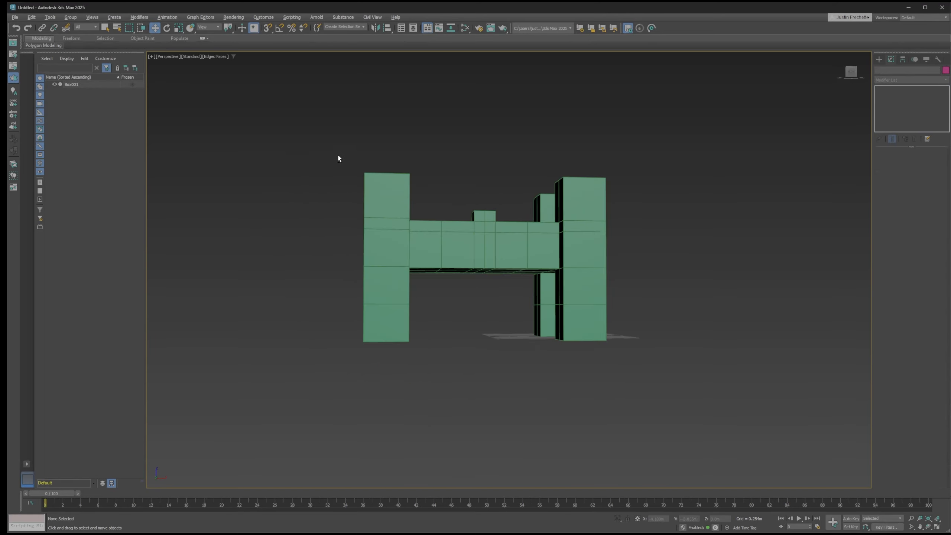
pyautogui.scroll(3, 337, 160)
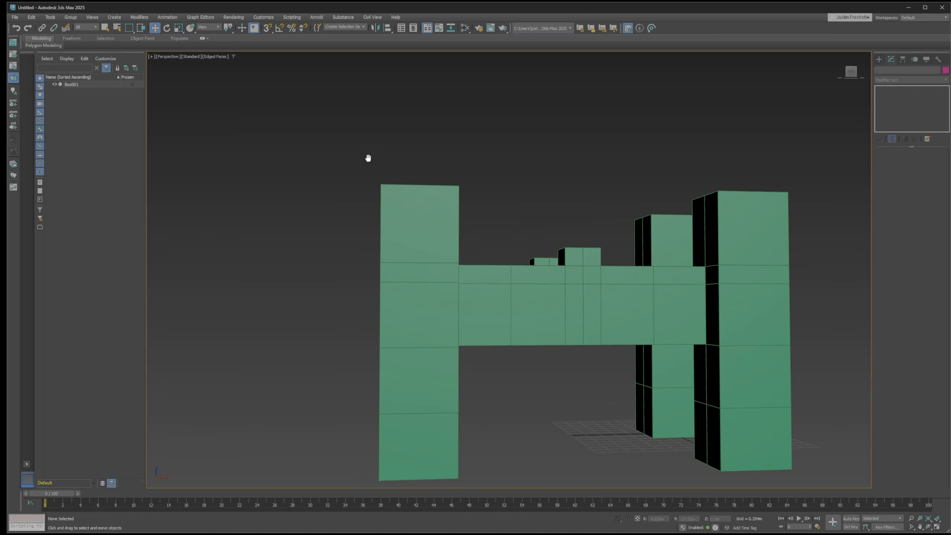
pyautogui.scroll(2, 348, 148)
pyautogui.moveTo(281, 175); pyautogui.dragTo(449, 462)
pyautogui.click(918, 162)
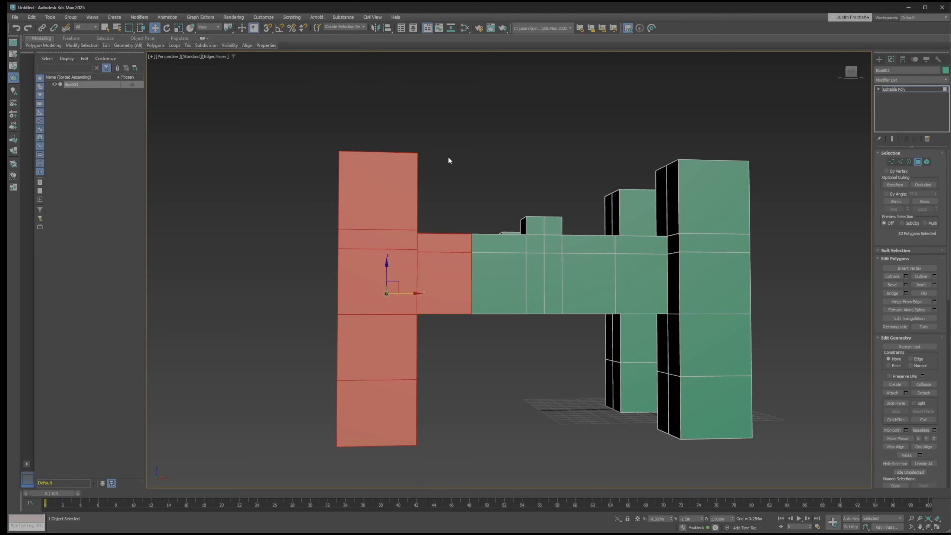
# Region-select the polygons around one end's two towers, shrink the selection to leave out the span, and clear it
pyautogui.moveTo(255, 104); pyautogui.dragTo(442, 468)
pyautogui.keyDown('alt'); pyautogui.moveTo(465, 354); pyautogui.dragTo(492, 356, button='middle'); pyautogui.keyUp('alt')
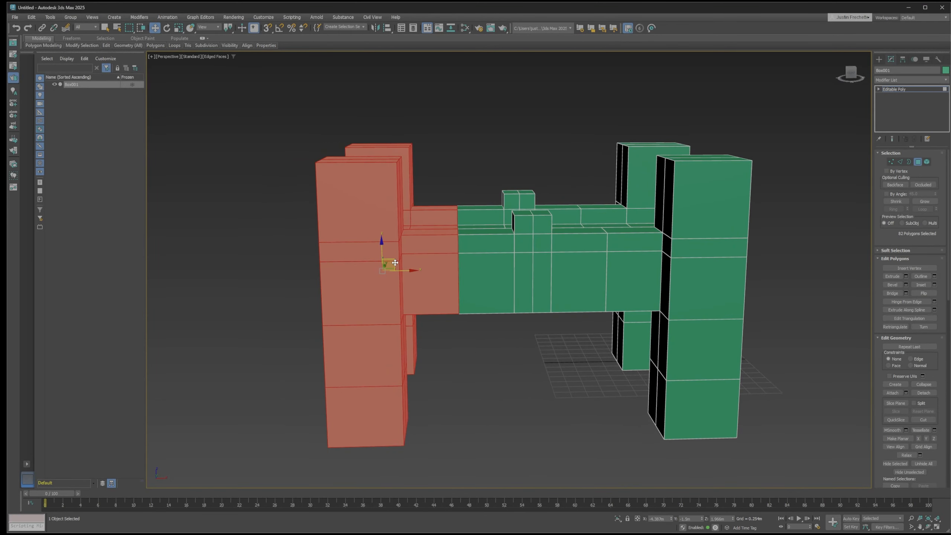
pyautogui.click(900, 204)
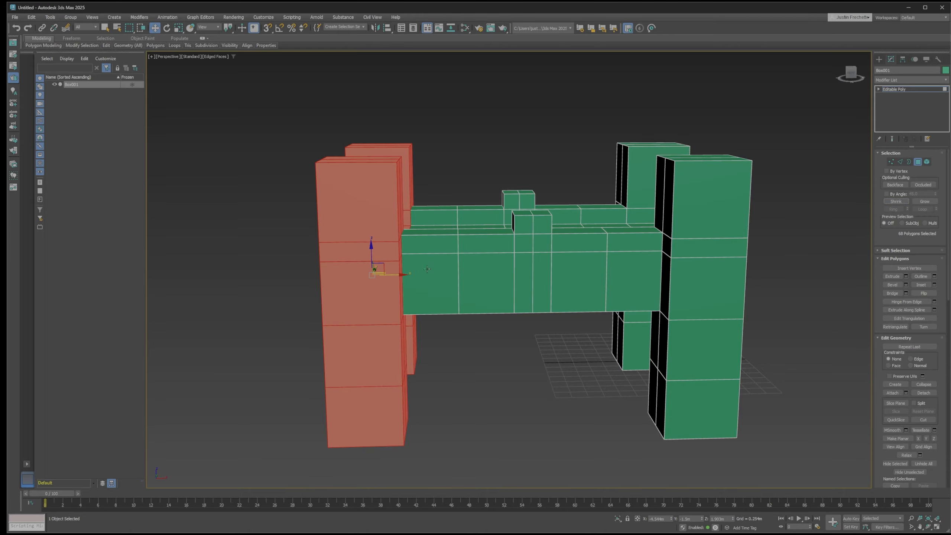
pyautogui.keyDown('alt'); pyautogui.moveTo(427, 269); pyautogui.dragTo(424, 243, button='middle'); pyautogui.keyUp('alt')
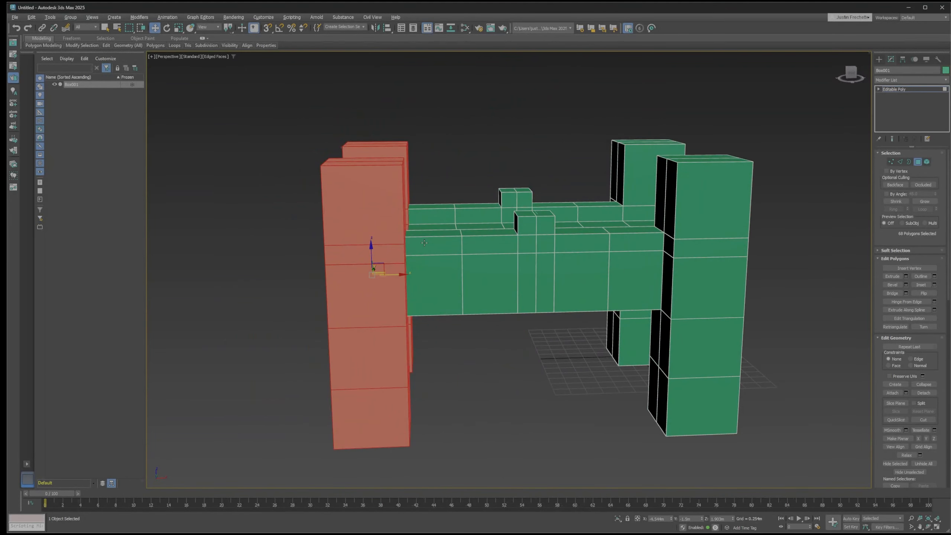
pyautogui.click(462, 343)
pyautogui.keyDown('alt'); pyautogui.moveTo(521, 325); pyautogui.dragTo(522, 336, button='middle'); pyautogui.keyUp('alt')
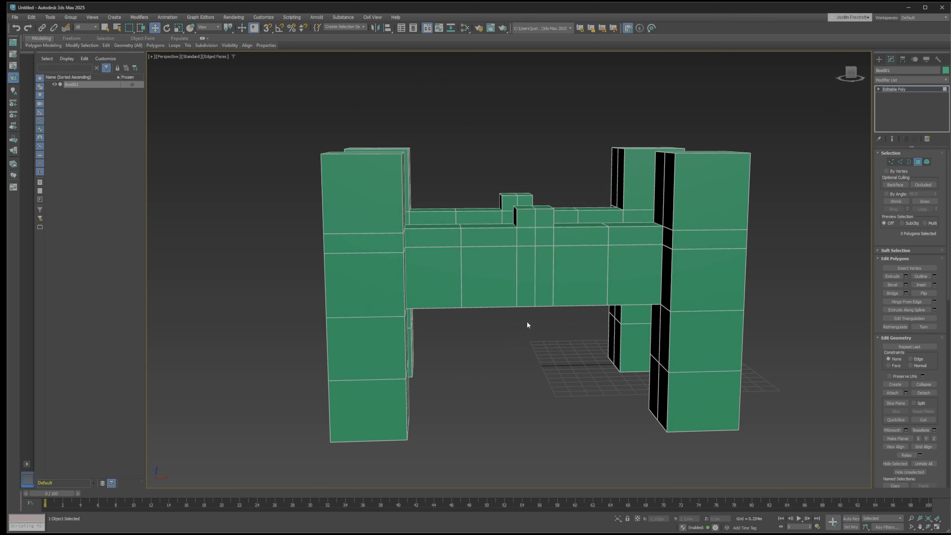
# Compare window and crossing region selection on the polygons of the two end towers, clearing each selection
pyautogui.click(141, 28)
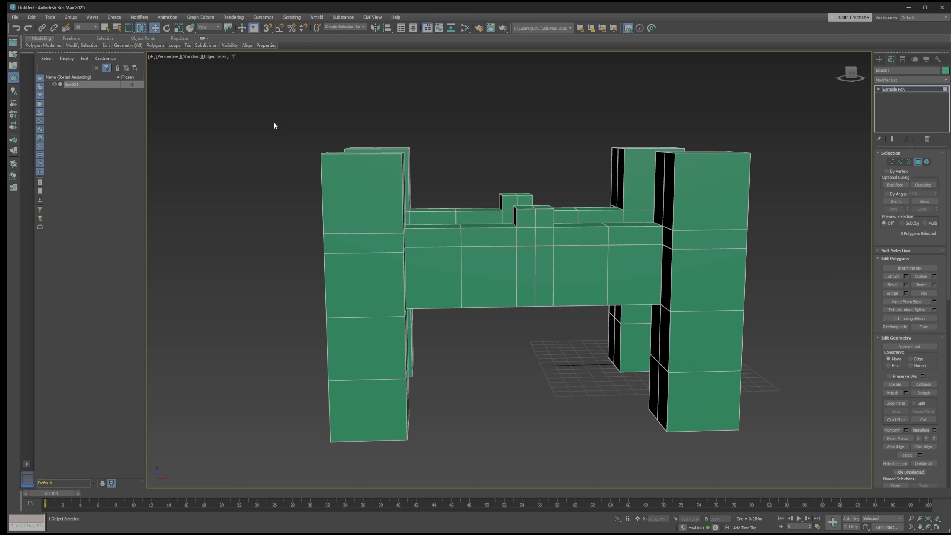
pyautogui.moveTo(259, 152); pyautogui.dragTo(430, 461)
pyautogui.moveTo(431, 460); pyautogui.dragTo(432, 461)
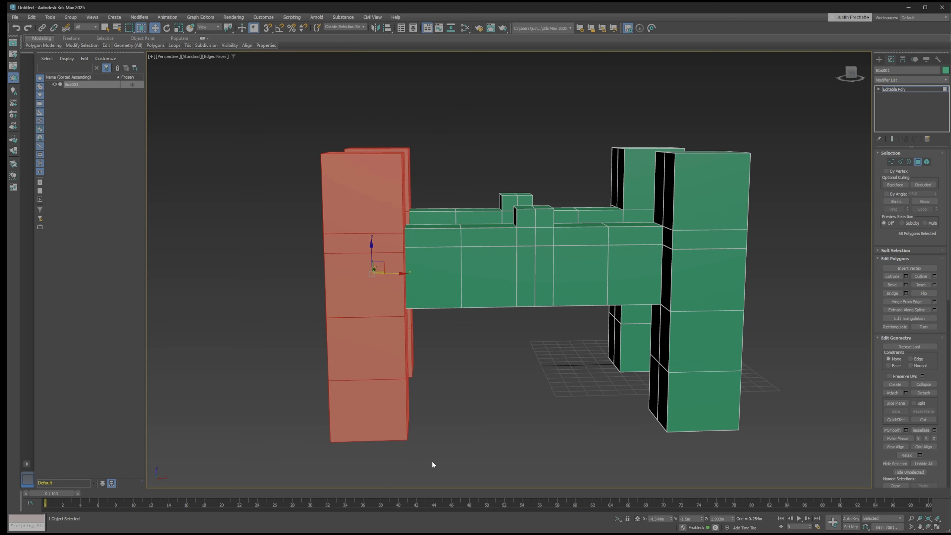
pyautogui.click(422, 341)
pyautogui.moveTo(276, 111); pyautogui.dragTo(479, 465)
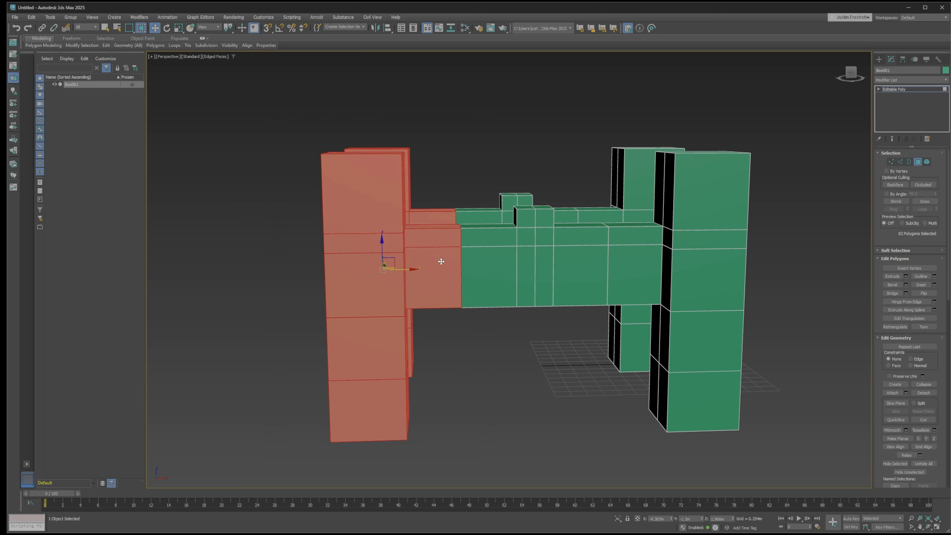
pyautogui.click(175, 109)
pyautogui.click(141, 30)
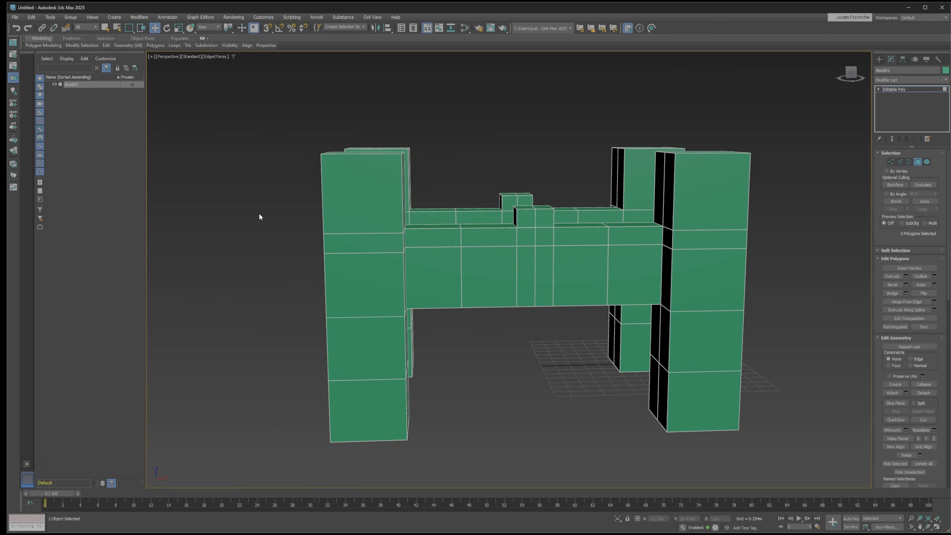
pyautogui.moveTo(238, 102); pyautogui.dragTo(445, 471)
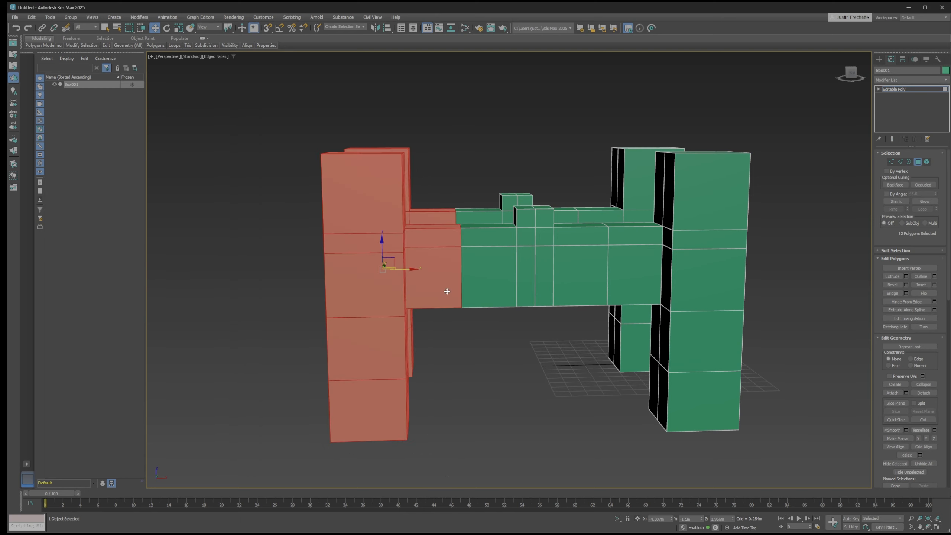
pyautogui.click(269, 184)
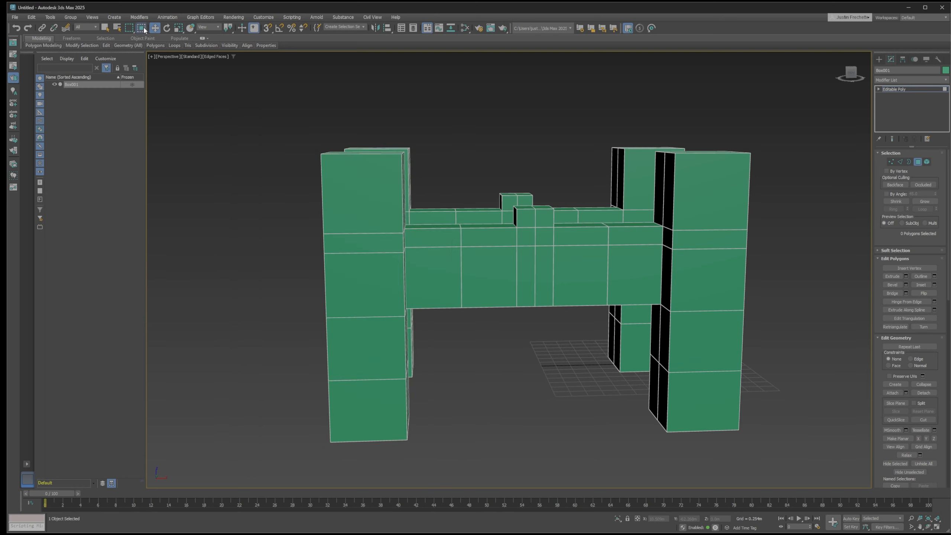
# Window-select the polygons of the two towers at one end and detach them as an object named "bridge End"
pyautogui.moveTo(247, 107); pyautogui.dragTo(451, 467)
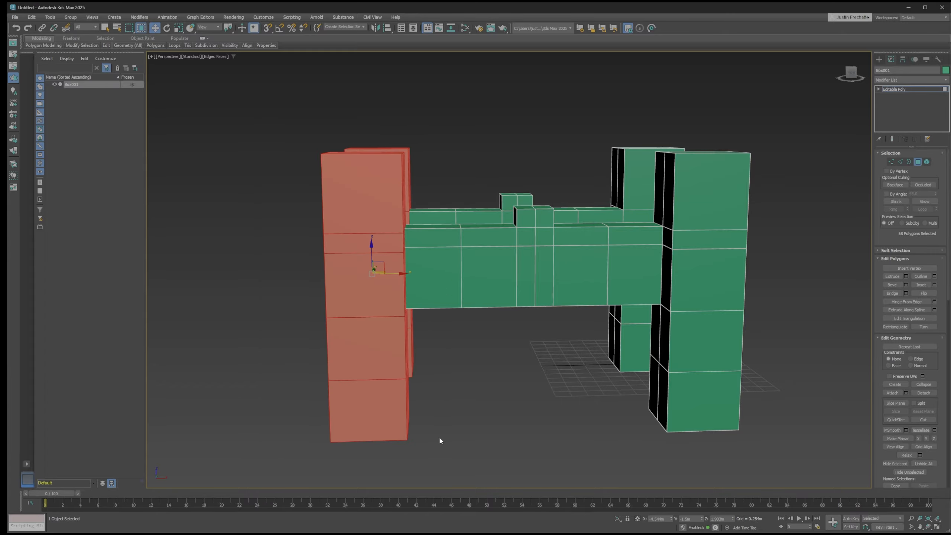
pyautogui.moveTo(315, 271)
pyautogui.keyDown('alt'); pyautogui.mouseDown(button='middle')
pyautogui.moveTo(343, 308)
pyautogui.moveTo(382, 282)
pyautogui.moveTo(365, 297)
pyautogui.moveTo(309, 272)
pyautogui.mouseUp(button='middle'); pyautogui.keyUp('alt')
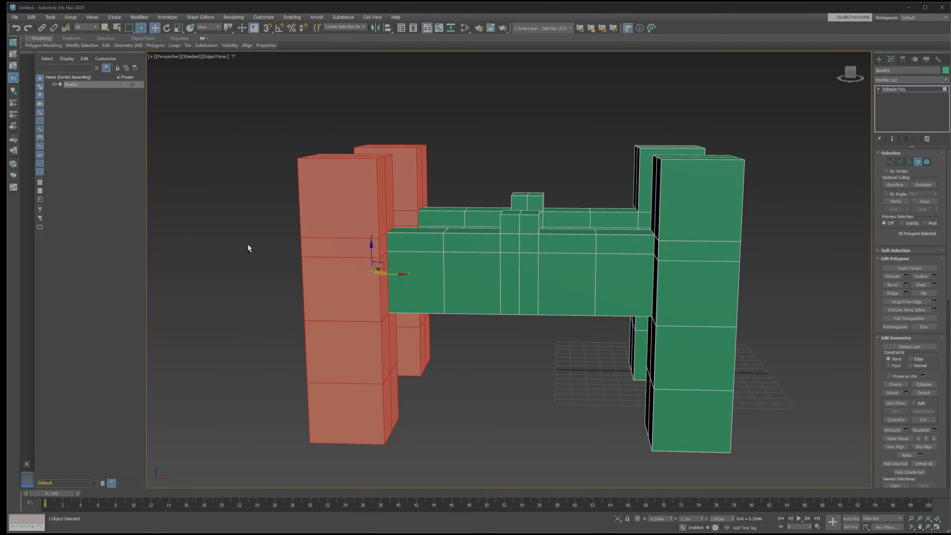
pyautogui.keyDown('alt'); pyautogui.moveTo(248, 243); pyautogui.dragTo(261, 257, button='middle'); pyautogui.keyUp('alt')
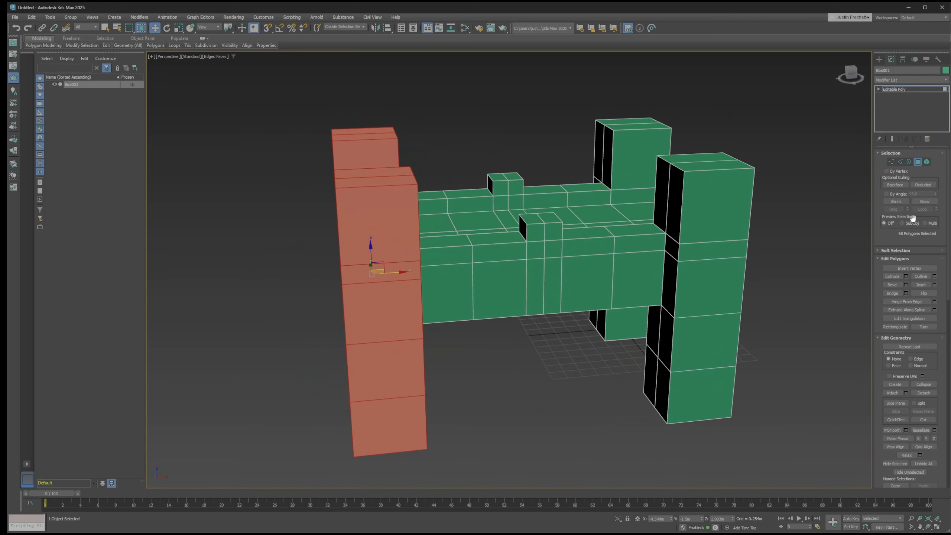
pyautogui.click(924, 394)
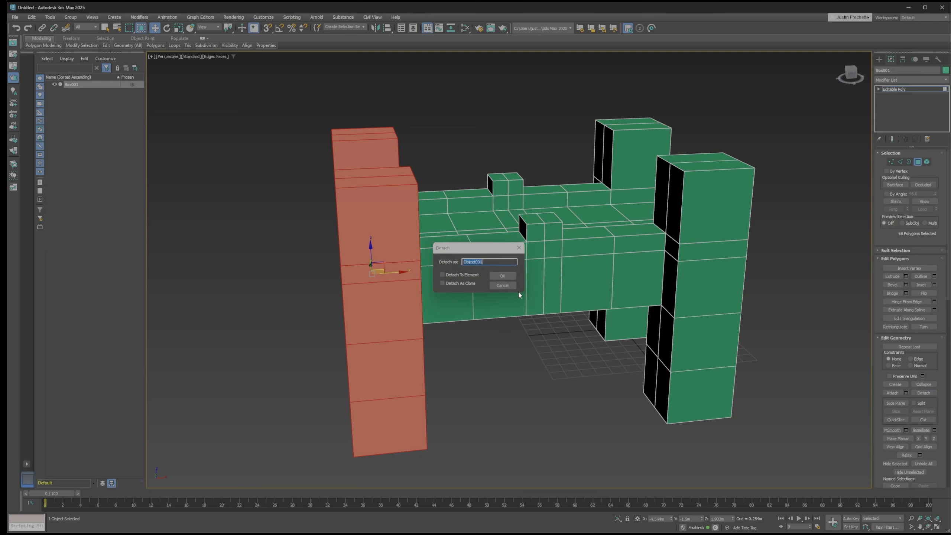
pyautogui.write('bridge End')
pyautogui.click(510, 274)
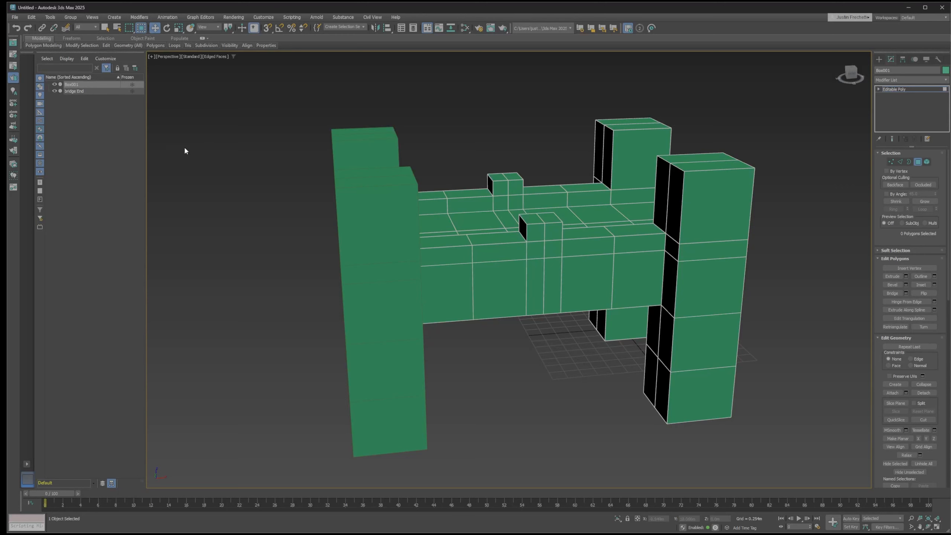
# Move the detached bridge end along X away from the span, leaving a clear gap between the two objects
pyautogui.click(74, 91)
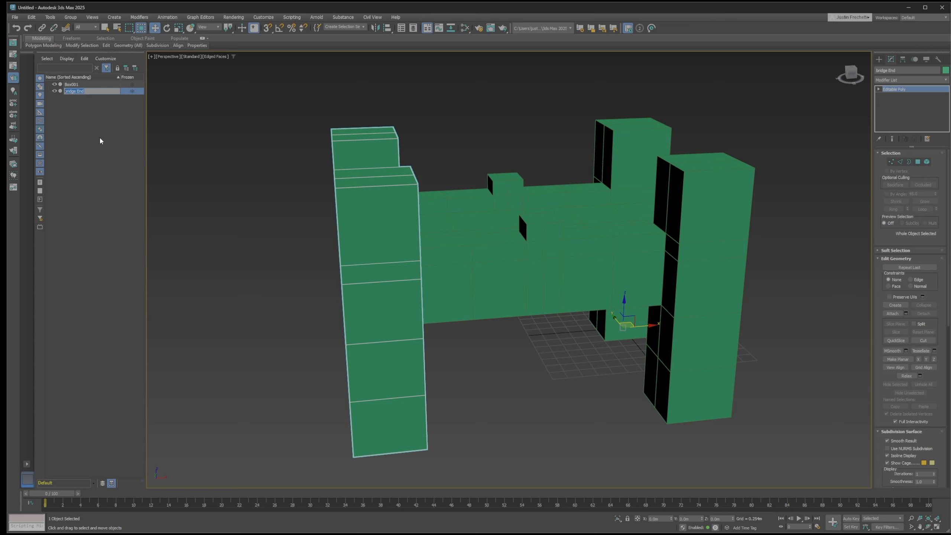
pyautogui.write('w')
pyautogui.moveTo(654, 325); pyautogui.dragTo(518, 354)
pyautogui.moveTo(515, 359)
pyautogui.keyDown('alt'); pyautogui.mouseDown(button='middle')
pyautogui.moveTo(489, 360)
pyautogui.moveTo(502, 355)
pyautogui.mouseUp(button='middle'); pyautogui.keyUp('alt')
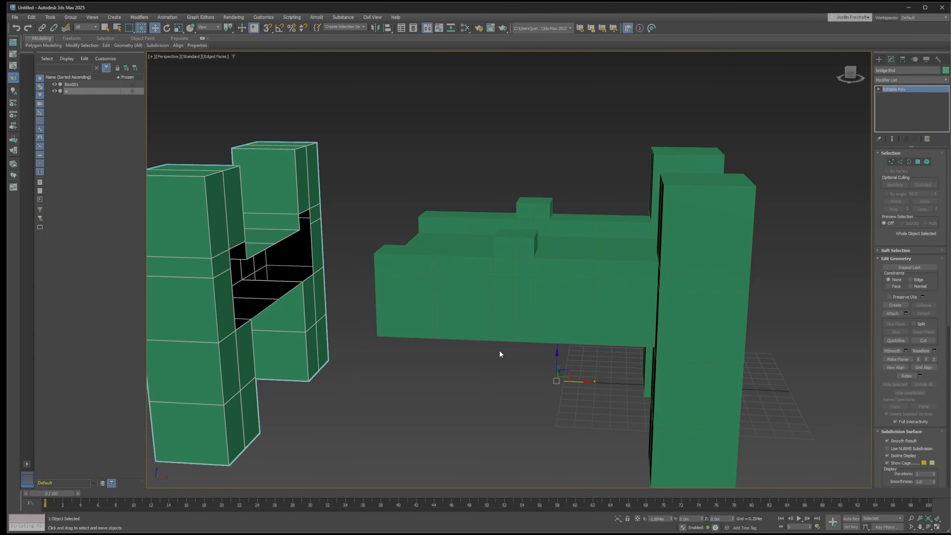
pyautogui.scroll(-3, 500, 351)
pyautogui.moveTo(500, 351)
pyautogui.keyDown('alt'); pyautogui.mouseDown(button='middle')
pyautogui.moveTo(482, 354)
pyautogui.moveTo(501, 365)
pyautogui.mouseUp(button='middle'); pyautogui.keyUp('alt')
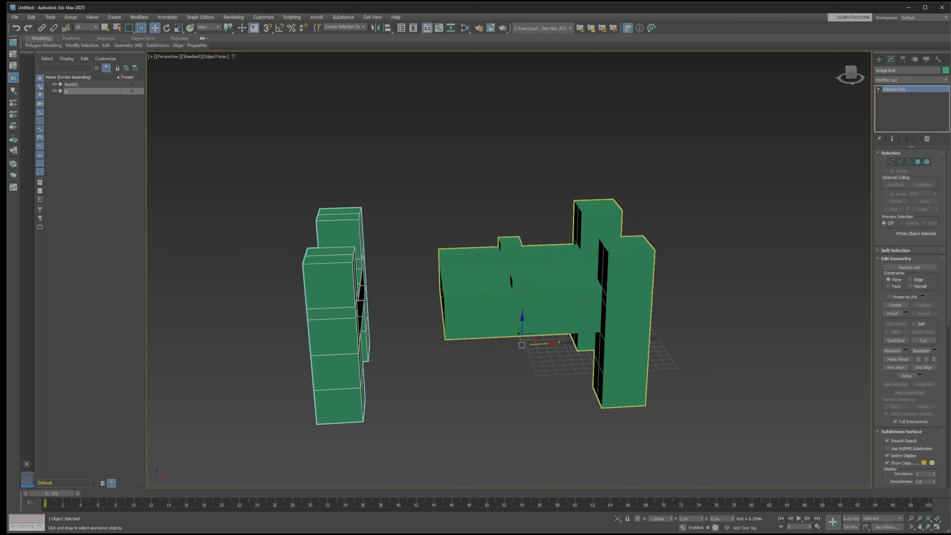
pyautogui.click(517, 358)
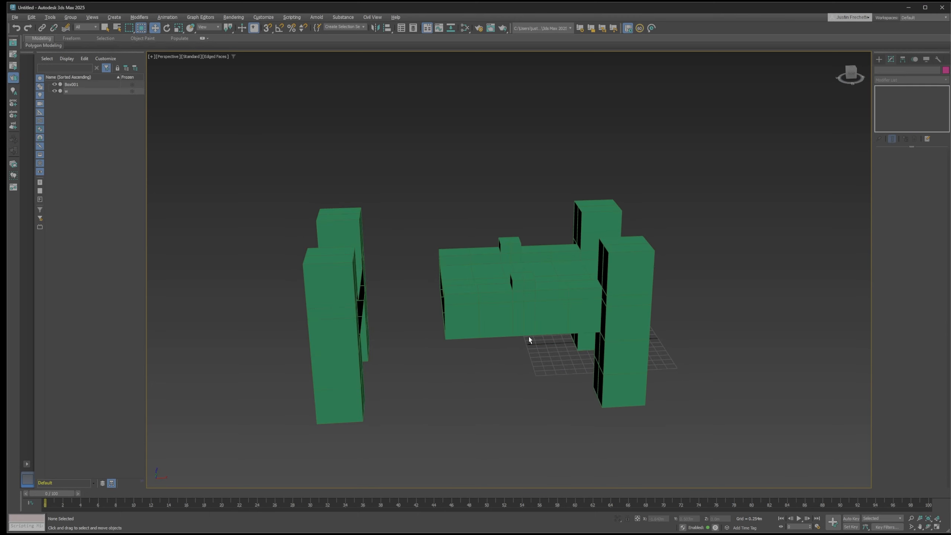
pyautogui.moveTo(529, 337)
pyautogui.keyDown('alt'); pyautogui.mouseDown(button='middle')
pyautogui.moveTo(526, 329)
pyautogui.moveTo(501, 340)
pyautogui.moveTo(518, 340)
pyautogui.mouseUp(button='middle'); pyautogui.keyUp('alt')
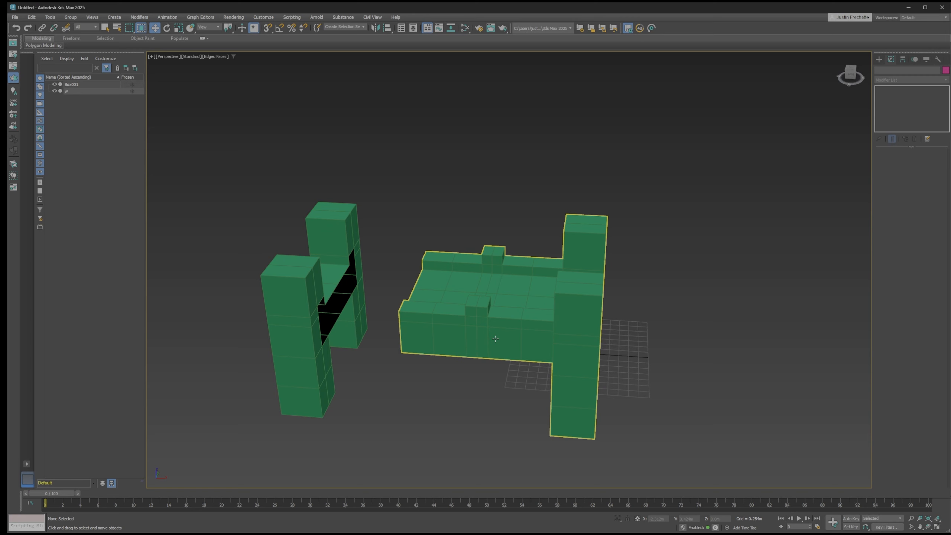
# Rename the detached tower-pair object as "Bridge end"
pyautogui.click(71, 91)
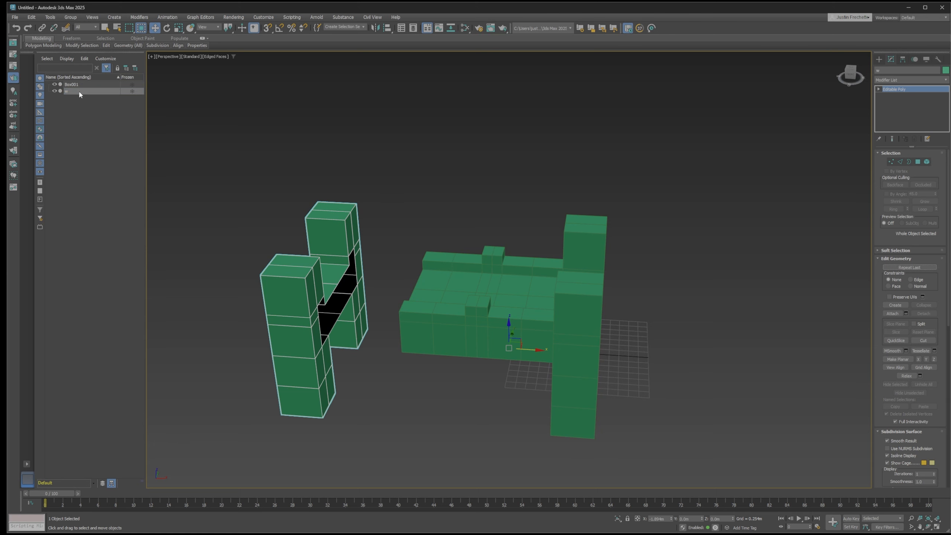
pyautogui.click(78, 92)
pyautogui.rightClick(70, 94)
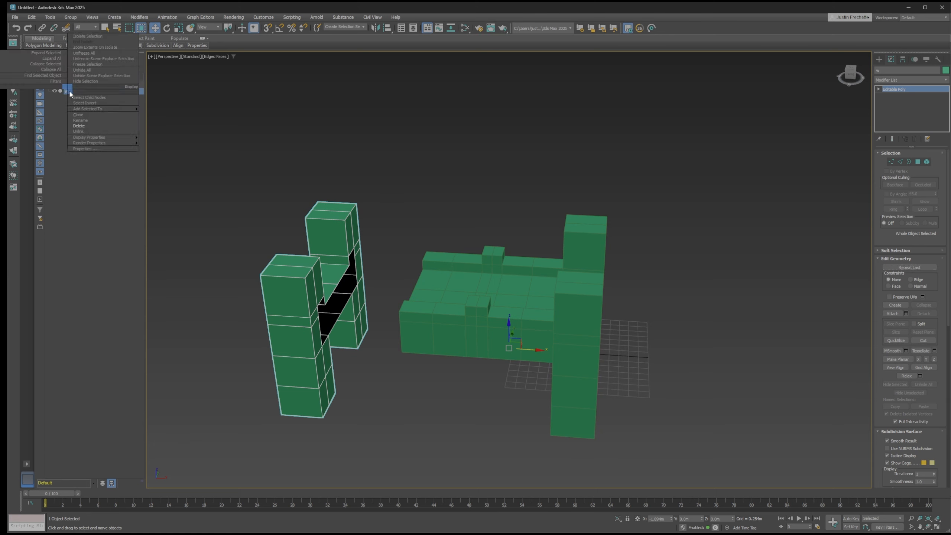
pyautogui.click(81, 121)
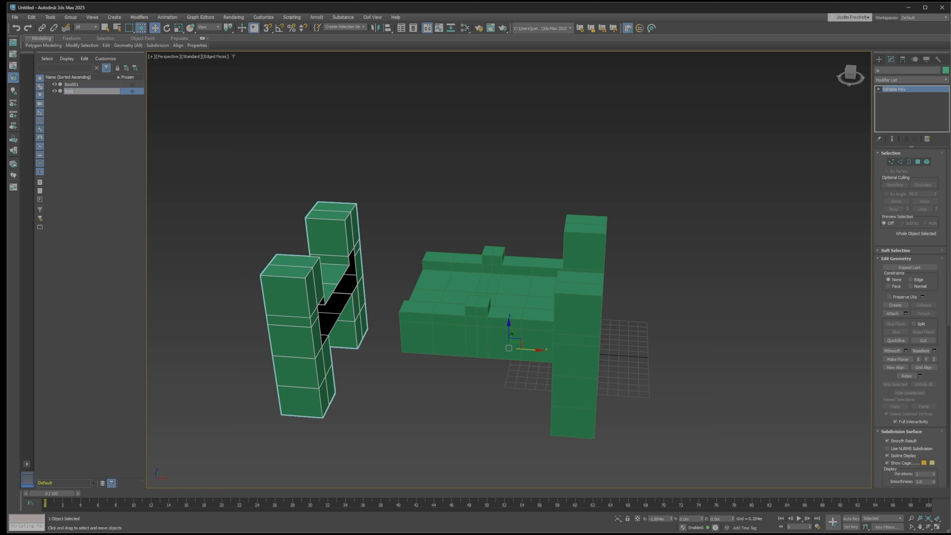
pyautogui.press('Return')
# Rename Box001 as "Bridge Span" and deselect it
pyautogui.click(73, 85)
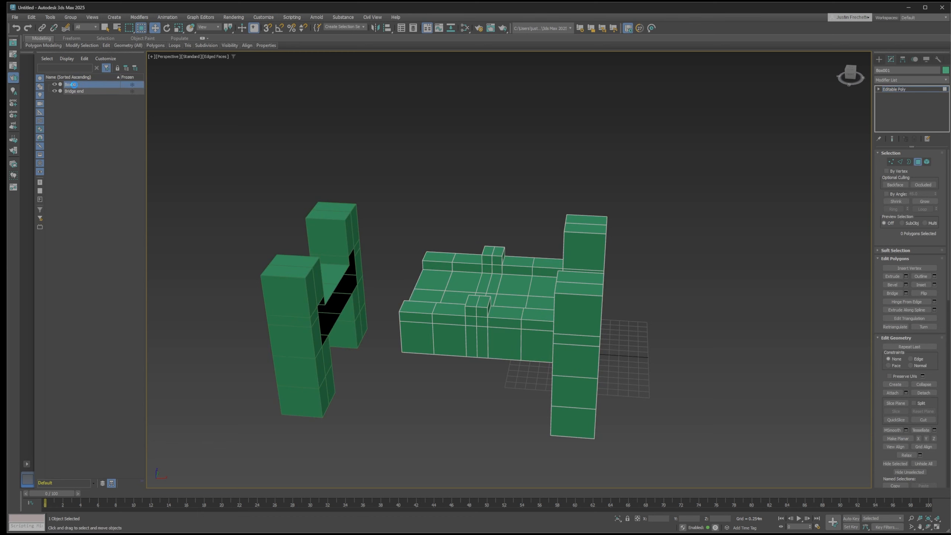
pyautogui.click(75, 85)
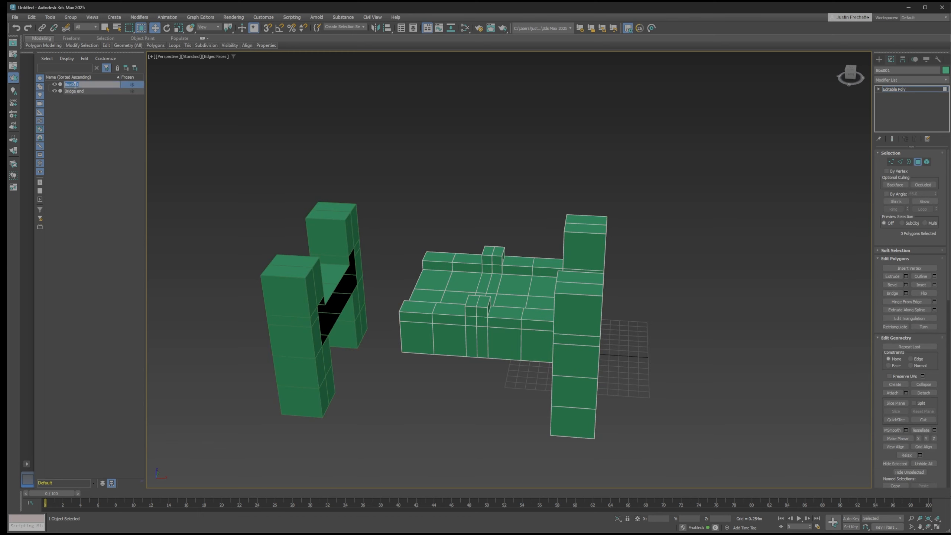
pyautogui.write('Bridge Span')
pyautogui.press('Return')
pyautogui.click(96, 154)
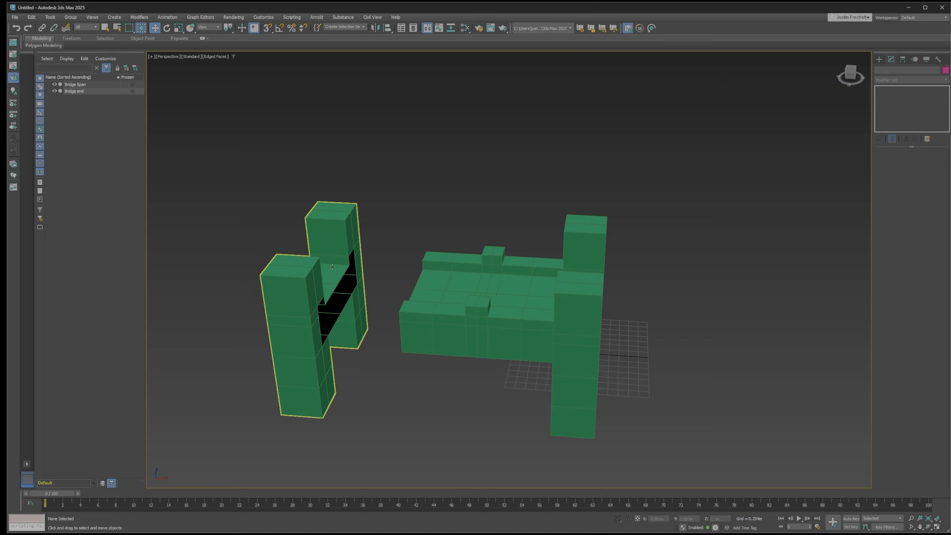
# Select the Bridge end object and hide it
pyautogui.scroll(-3, 334, 266)
pyautogui.keyDown('alt'); pyautogui.moveTo(354, 263); pyautogui.dragTo(382, 234, button='middle'); pyautogui.keyUp('alt')
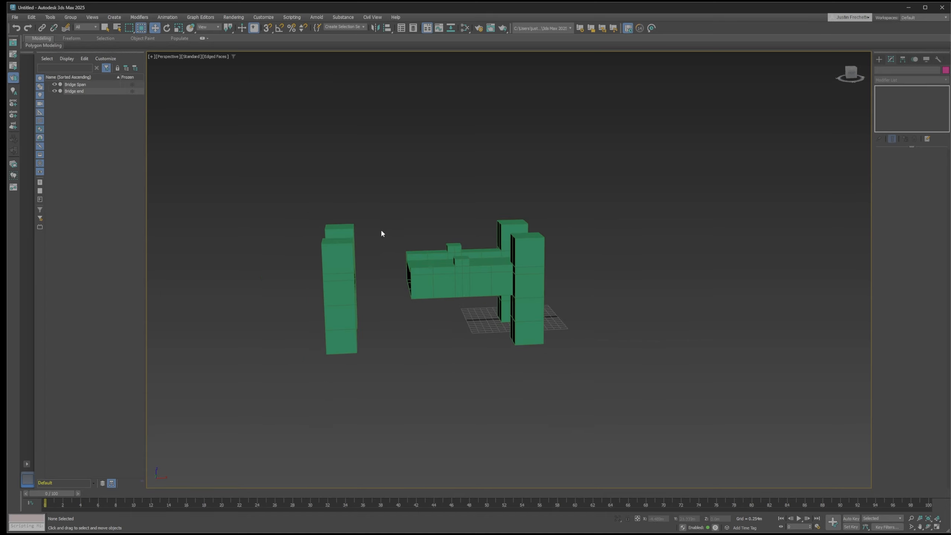
pyautogui.moveTo(333, 360); pyautogui.dragTo(369, 375)
pyautogui.moveTo(268, 180); pyautogui.dragTo(385, 403)
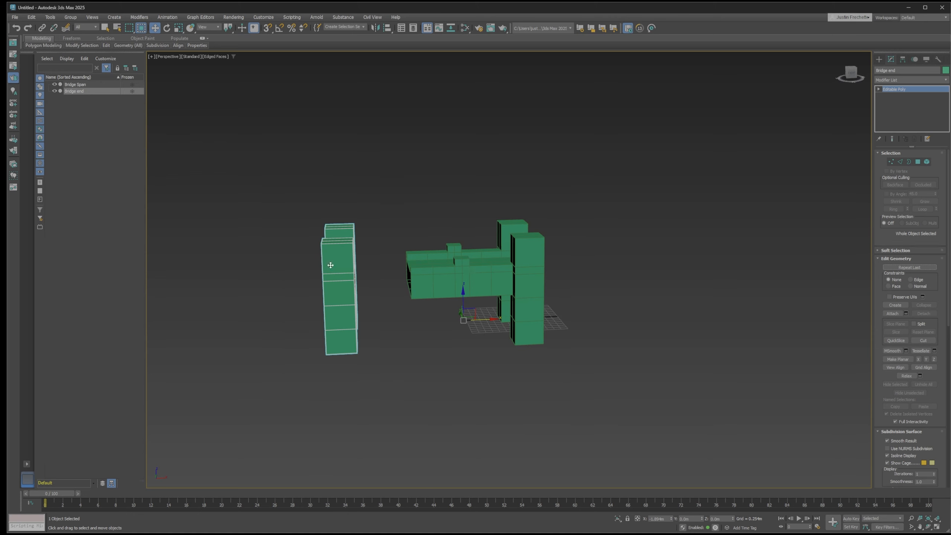
pyautogui.click(55, 91)
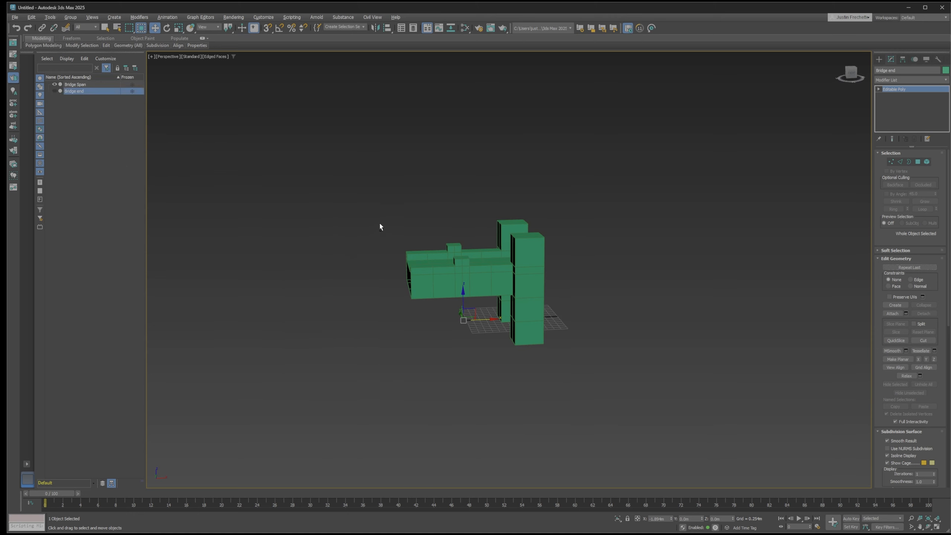
# Select the Bridge Span in polygon editing mode and open its context menu
pyautogui.keyDown('alt'); pyautogui.moveTo(380, 225); pyautogui.dragTo(317, 246, button='middle'); pyautogui.keyUp('alt')
pyautogui.scroll(3, 316, 247)
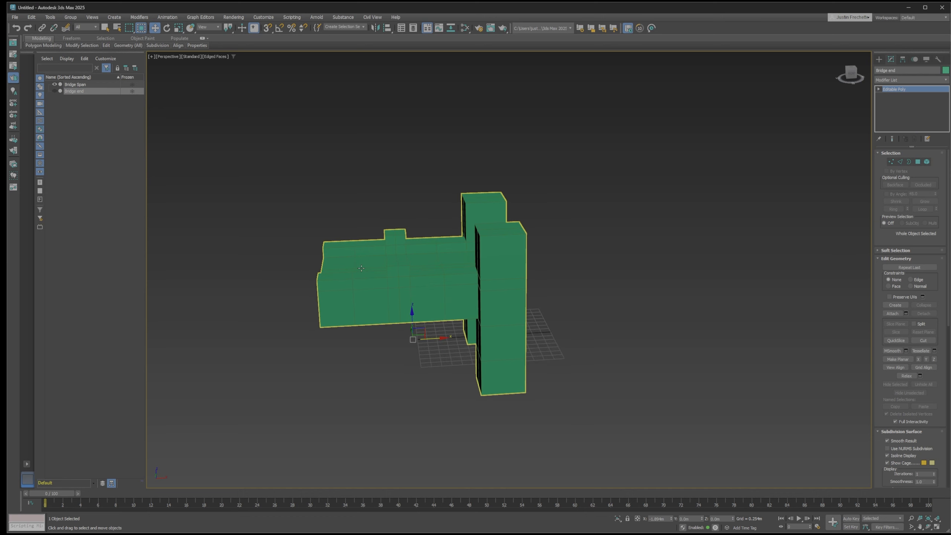
pyautogui.click(397, 280)
pyautogui.press('4')
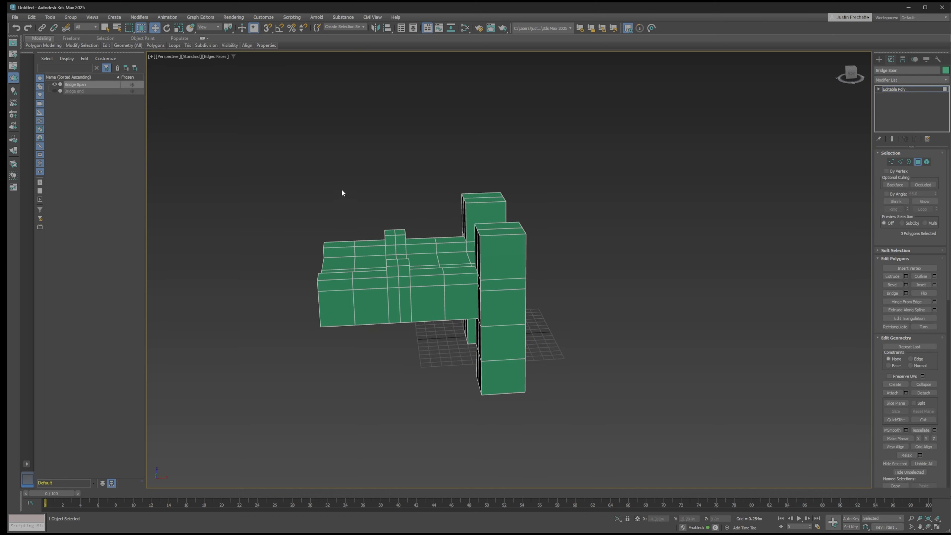
pyautogui.rightClick(442, 299)
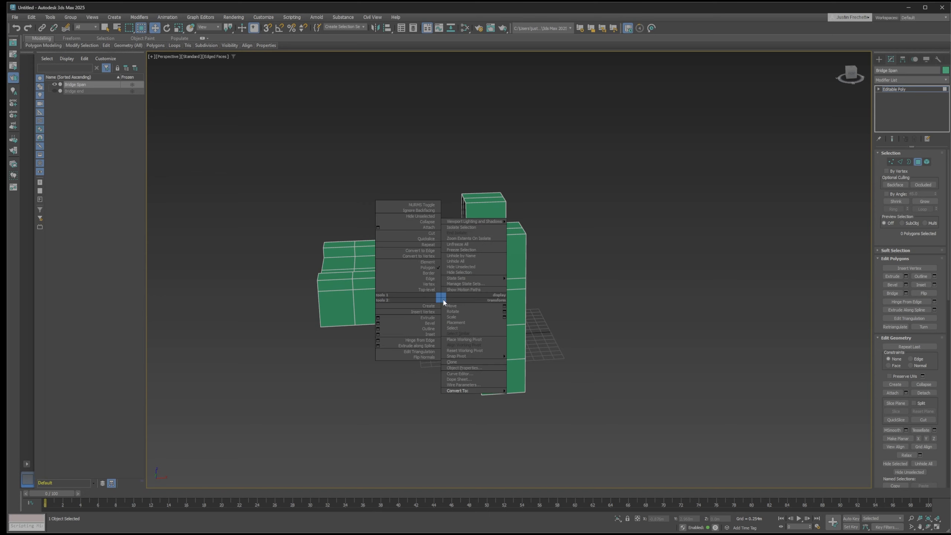
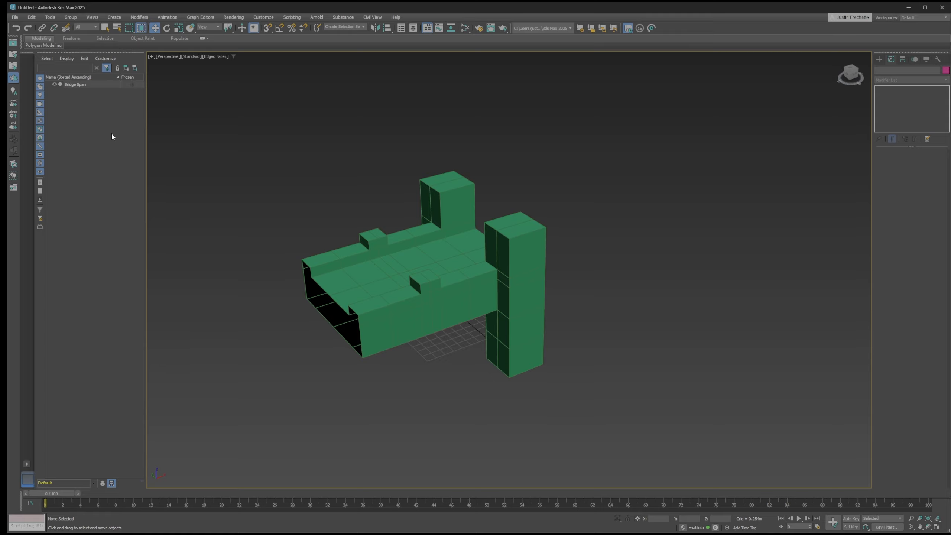
# Select the Bridge Span object and switch it to polygon editing
pyautogui.scroll(4, 387, 220)
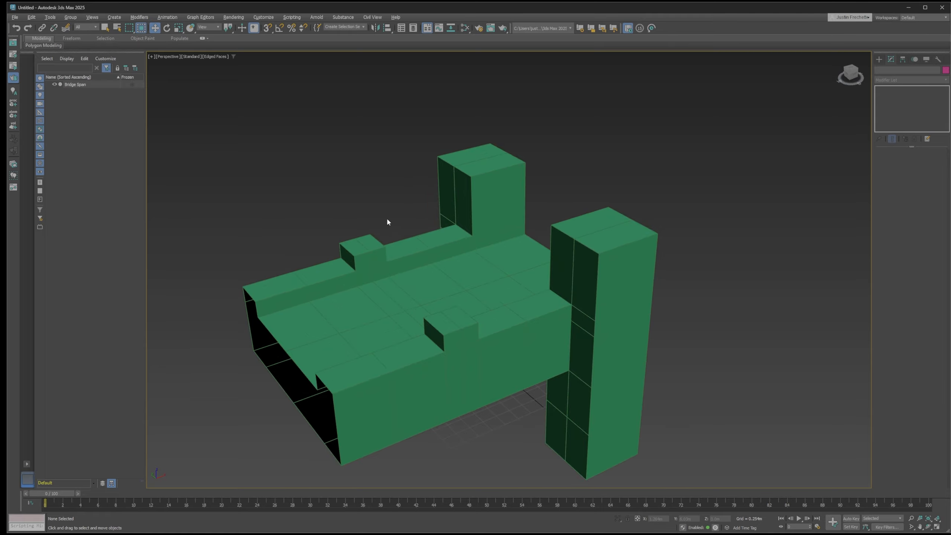
pyautogui.keyDown('alt'); pyautogui.moveTo(387, 222); pyautogui.dragTo(466, 197, button='middle'); pyautogui.keyUp('alt')
pyautogui.scroll(-3, 434, 196)
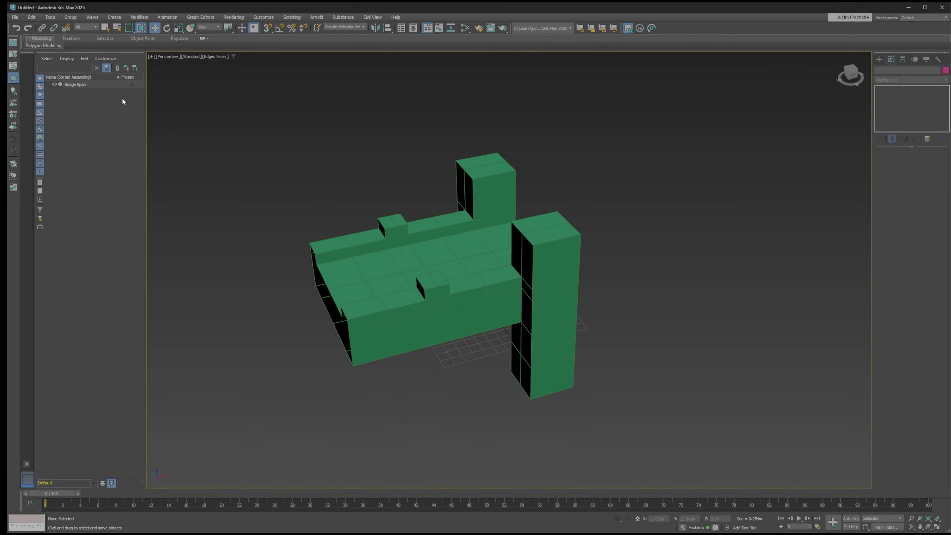
pyautogui.click(94, 86)
pyautogui.press('4')
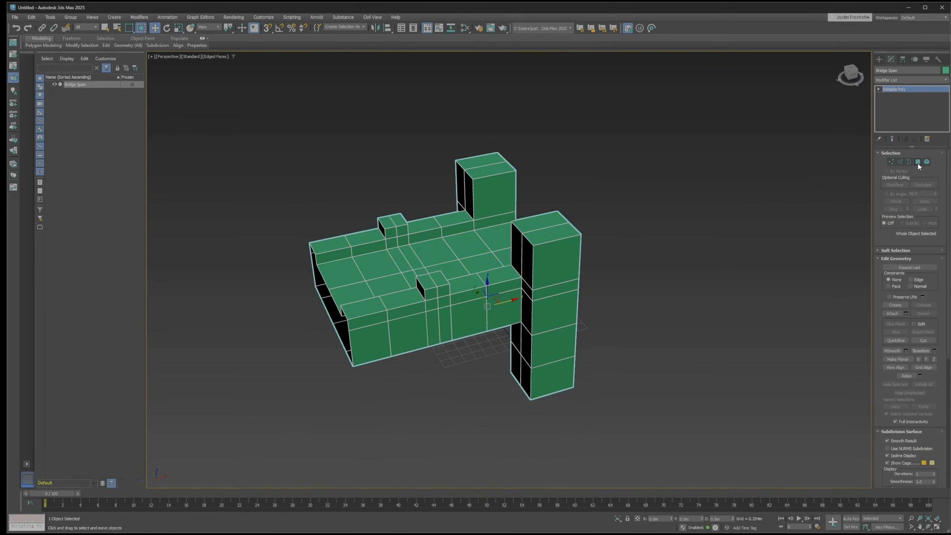
pyautogui.keyDown('alt'); pyautogui.moveTo(730, 241); pyautogui.dragTo(711, 237, button='middle'); pyautogui.keyUp('alt')
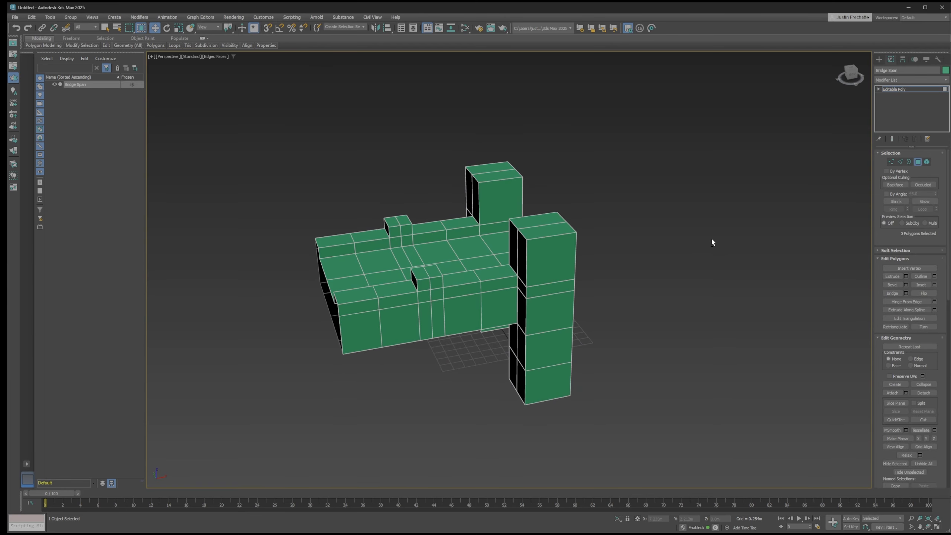
# Show all four viewports fitted to the model and set the top view to default shading with edged faces
pyautogui.hotkey('alt', 'w')
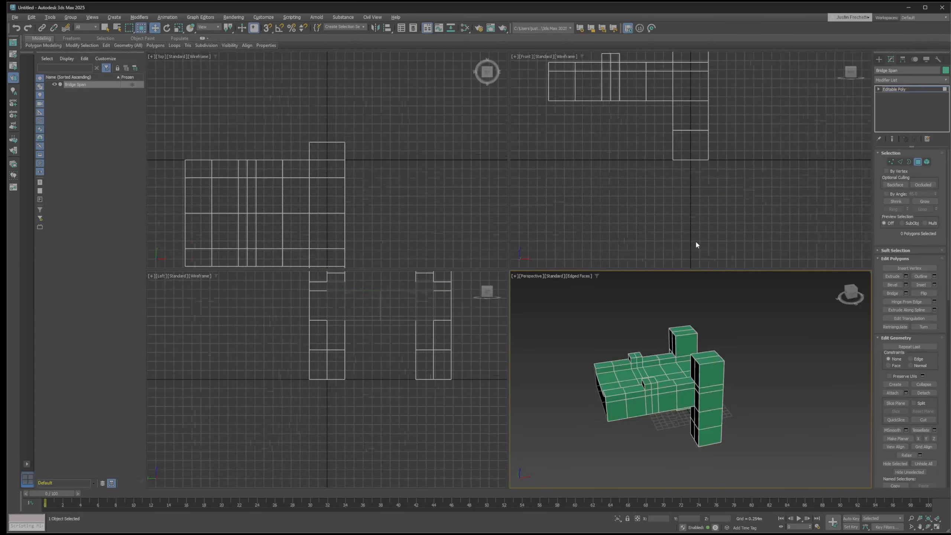
pyautogui.hotkey('ctrl', 'shift', 'z')
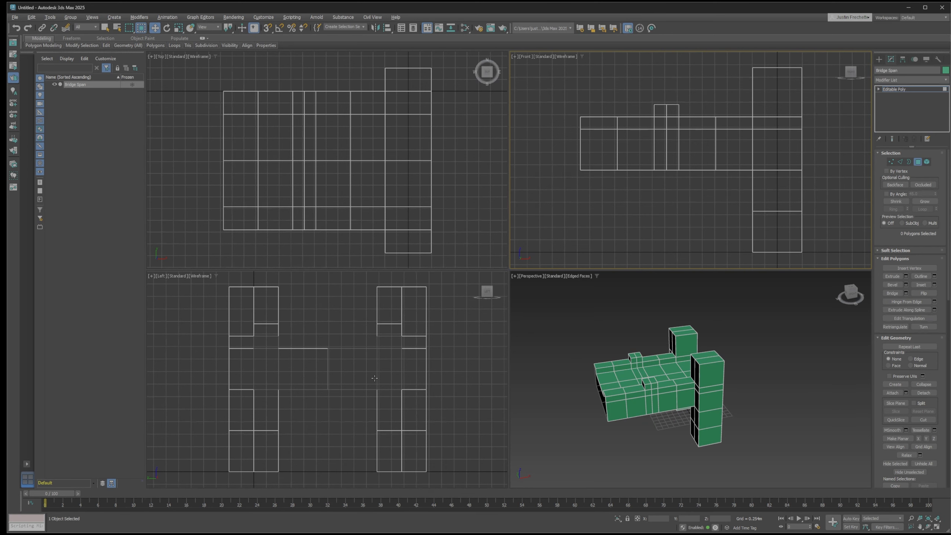
pyautogui.click(200, 56)
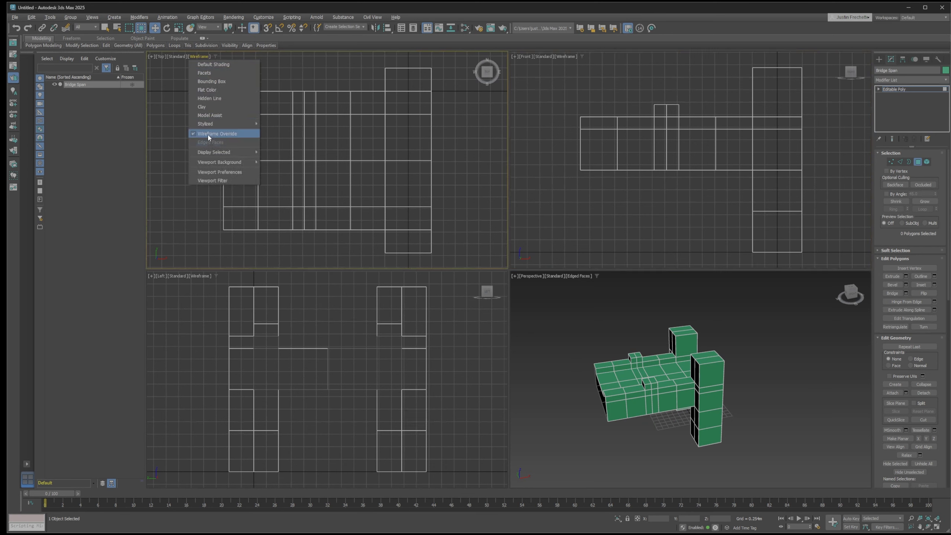
pyautogui.click(212, 65)
pyautogui.click(210, 57)
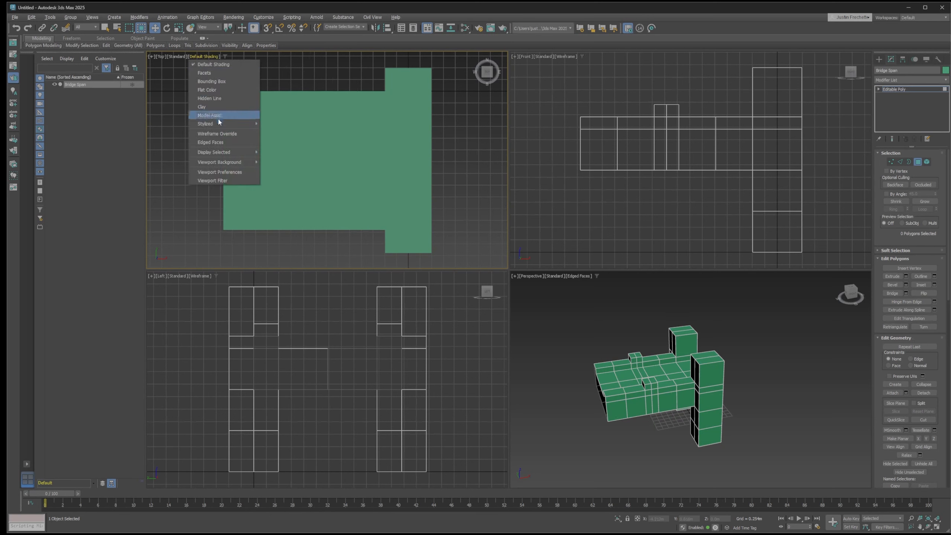
pyautogui.click(220, 143)
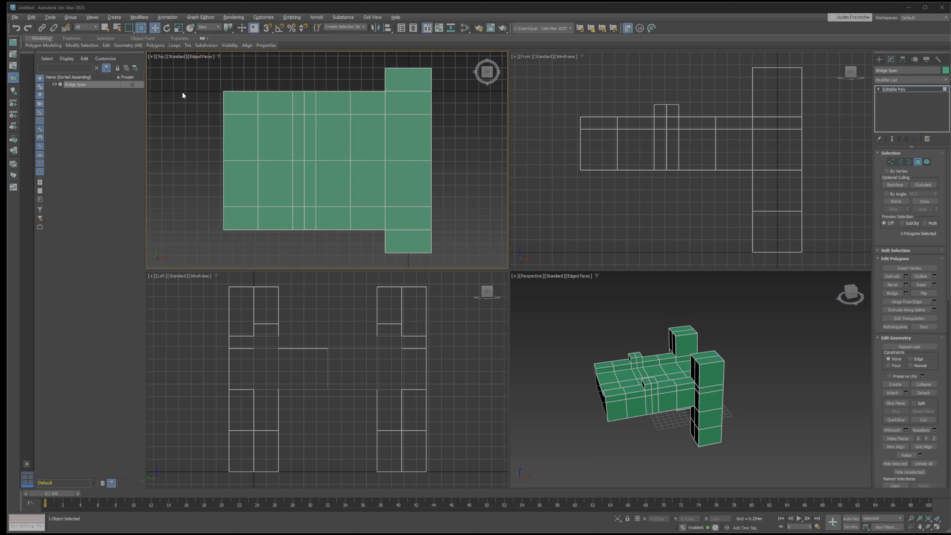
# Delete the polygons of the span's towerless half and of one lengthwise side, leaving a quarter of the bridge with a single tower
pyautogui.moveTo(196, 75); pyautogui.dragTo(301, 243)
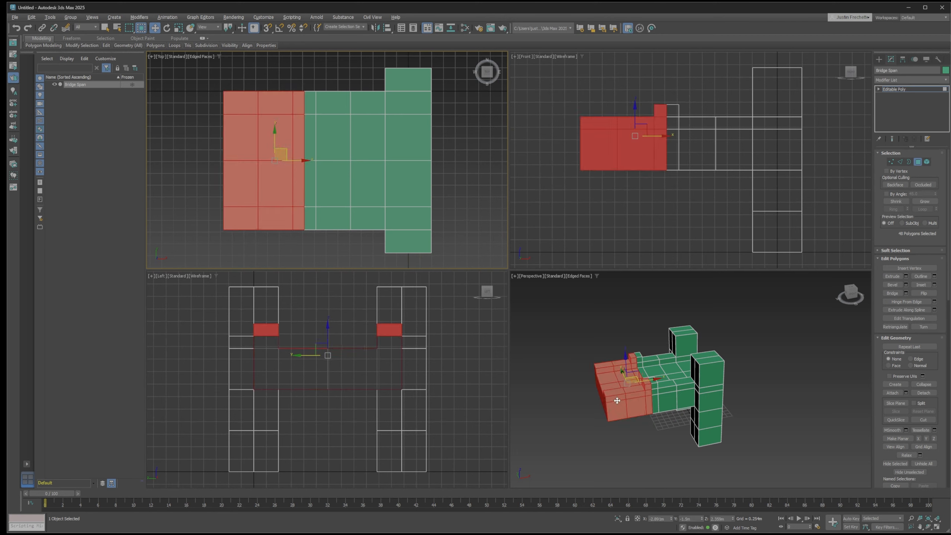
pyautogui.press('Delete')
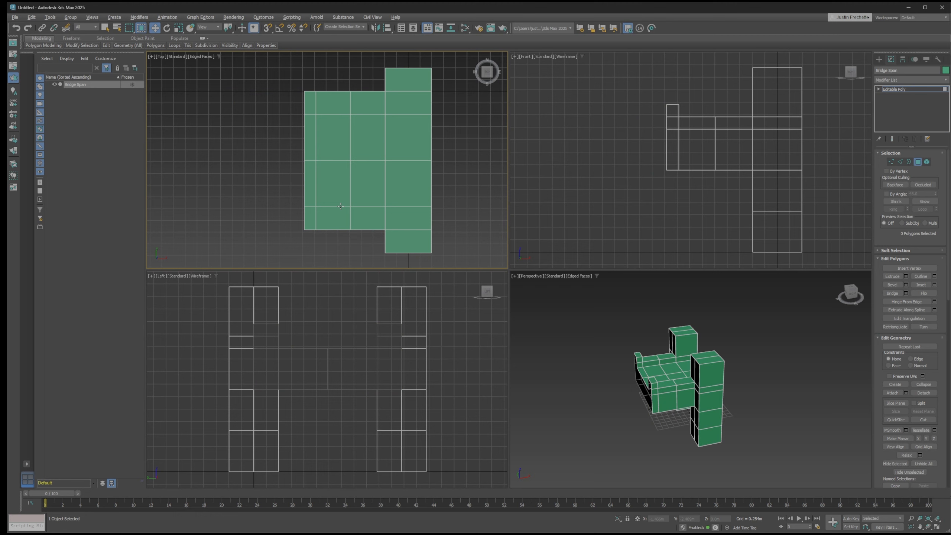
pyautogui.moveTo(377, 130); pyautogui.dragTo(436, 145)
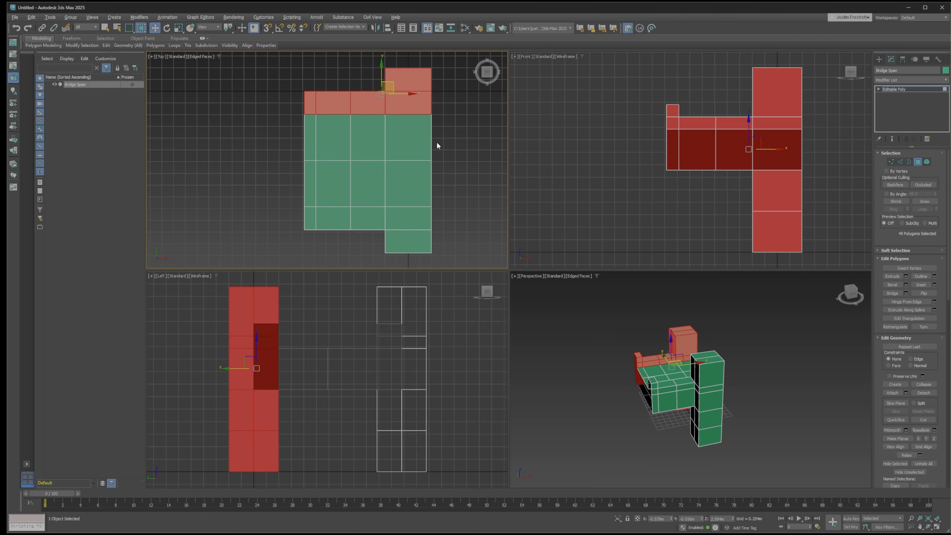
pyautogui.moveTo(286, 60); pyautogui.dragTo(466, 186)
pyautogui.press('Delete')
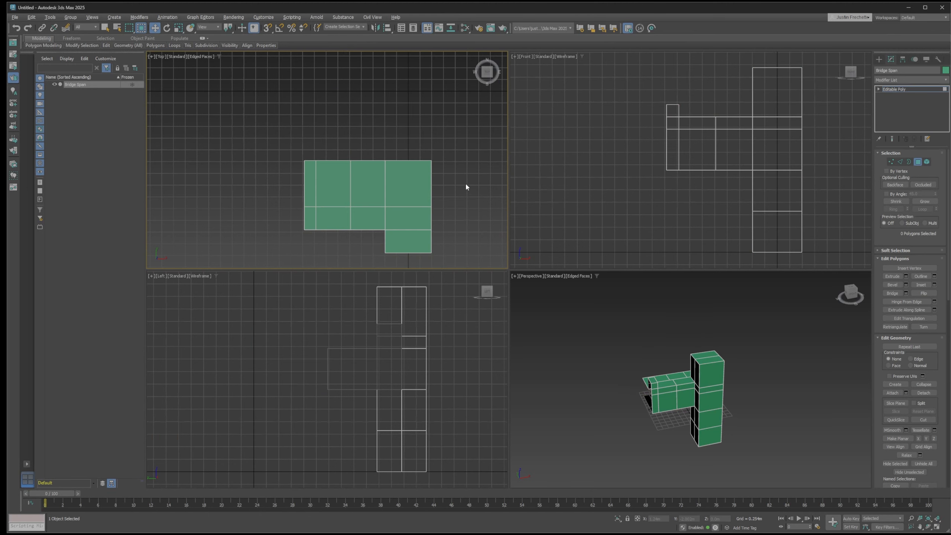
# Toggle the window/crossing selection mode and view the remaining quarter of the bridge in a maximized perspective view
pyautogui.click(141, 29)
pyautogui.click(515, 277)
pyautogui.click(516, 288)
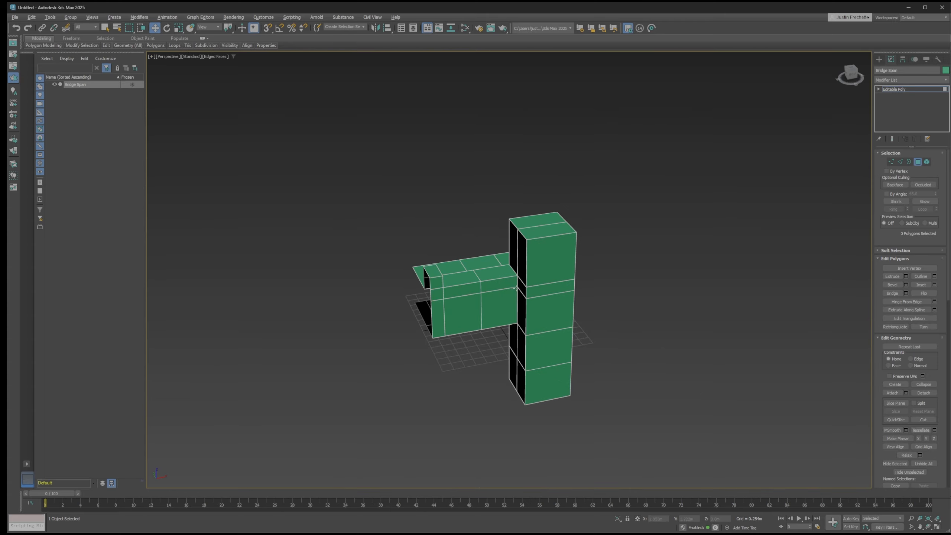
pyautogui.moveTo(492, 283)
pyautogui.keyDown('alt'); pyautogui.mouseDown(button='middle')
pyautogui.moveTo(555, 271)
pyautogui.moveTo(501, 280)
pyautogui.mouseUp(button='middle'); pyautogui.keyUp('alt')
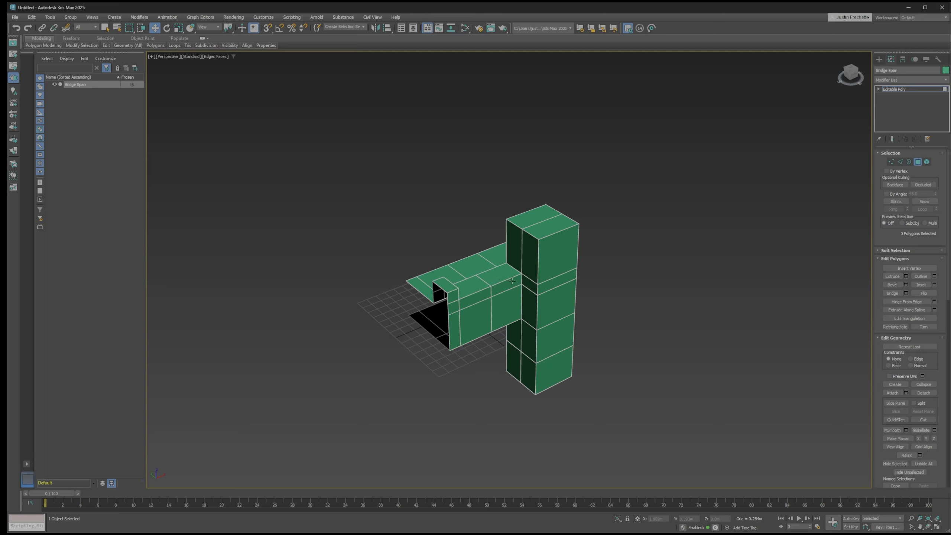
pyautogui.keyDown('alt'); pyautogui.moveTo(532, 318); pyautogui.dragTo(492, 264, button='middle'); pyautogui.keyUp('alt')
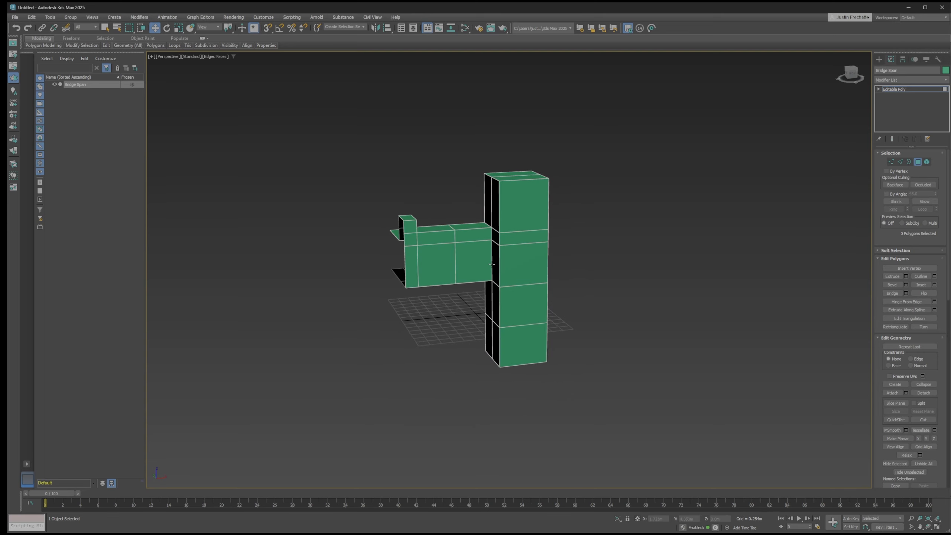
# Switch the Bridge Span to vertex editing and maximize the front view
pyautogui.press('1')
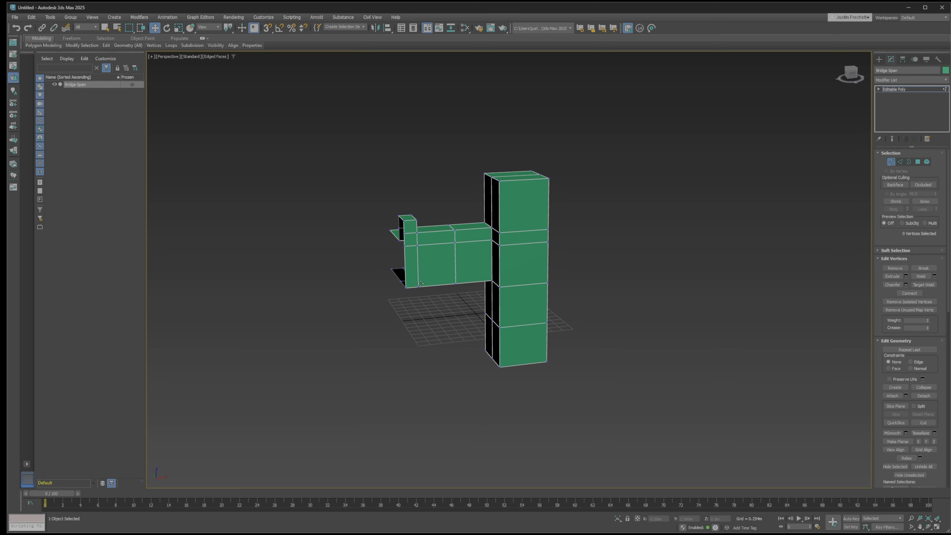
pyautogui.scroll(2, 420, 284)
pyautogui.scroll(-1, 420, 283)
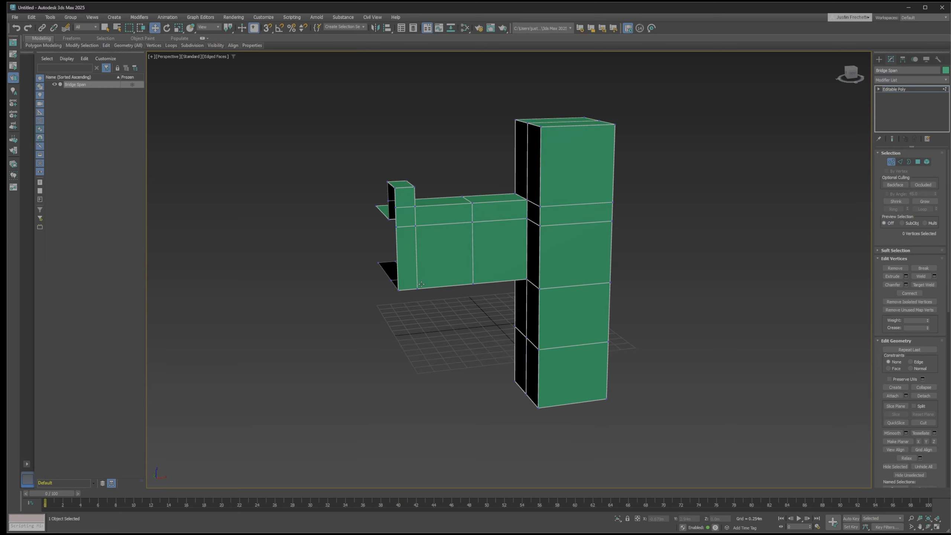
pyautogui.hotkey('alt', 'w')
pyautogui.hotkey('alt', 'w')
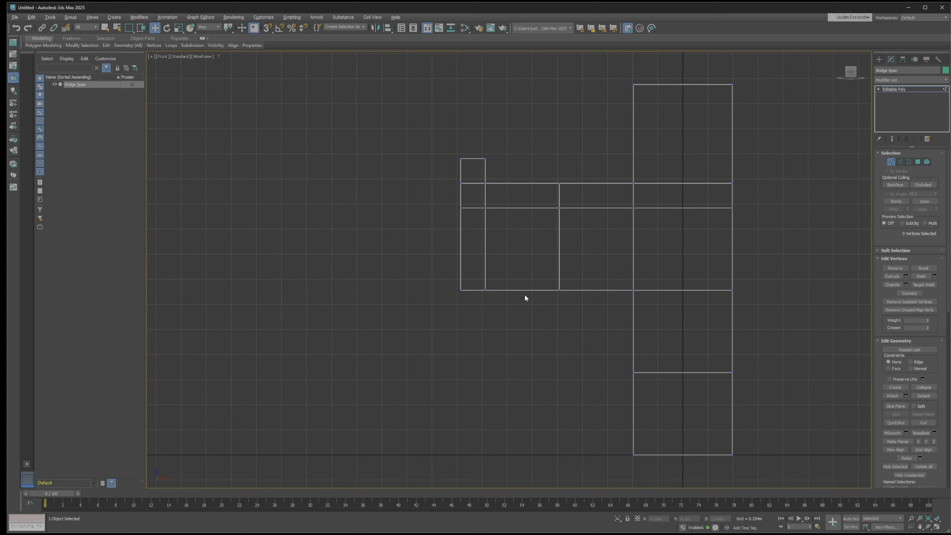
# Try raising all the lower vertices at the span's open end to slope its underside, and undo the move
pyautogui.moveTo(493, 311); pyautogui.dragTo(407, 266)
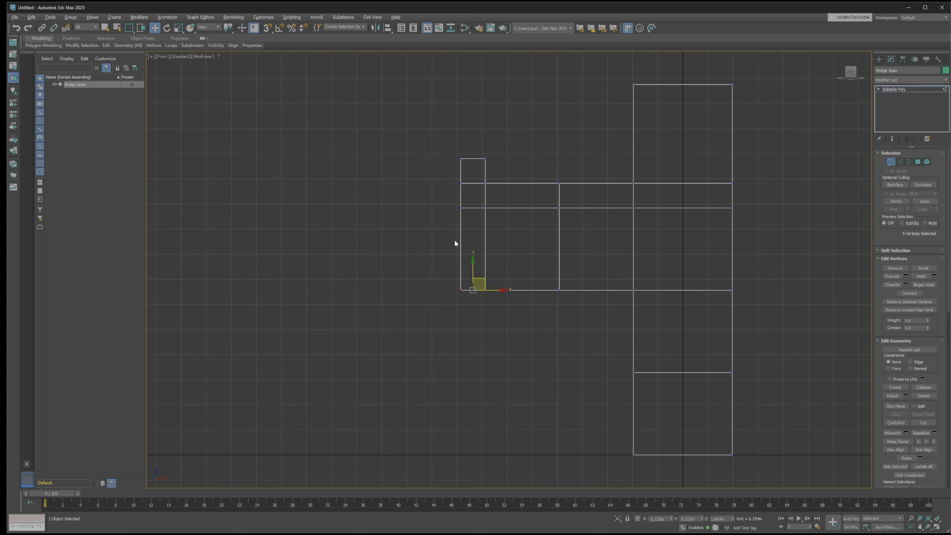
pyautogui.moveTo(473, 258); pyautogui.dragTo(476, 200)
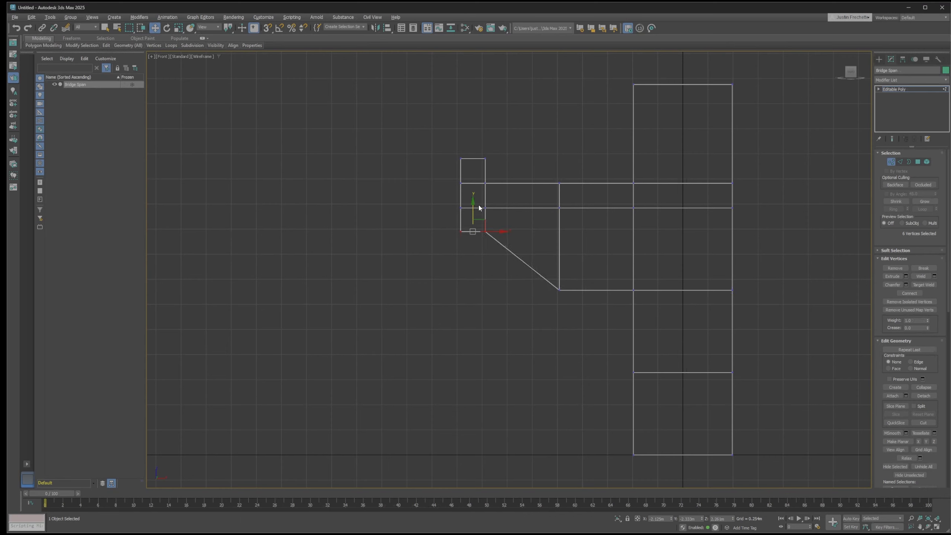
pyautogui.click(488, 178)
pyautogui.moveTo(547, 283); pyautogui.dragTo(547, 284)
pyautogui.click(518, 324)
pyautogui.hotkey('ctrl', 'z')
pyautogui.hotkey('ctrl', 'z')
pyautogui.hotkey('ctrl', 'z')
pyautogui.click(536, 359)
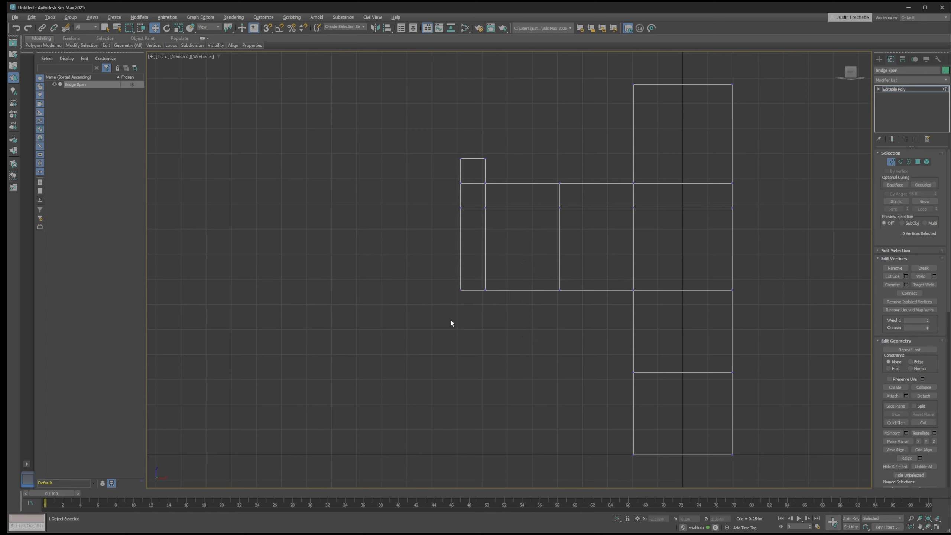
# Try raising only the individually picked lower corner vertices at the span's open end in the front view
pyautogui.moveTo(512, 332)
pyautogui.mouseDown()
pyautogui.moveTo(408, 255)
pyautogui.moveTo(498, 327)
pyautogui.mouseUp()
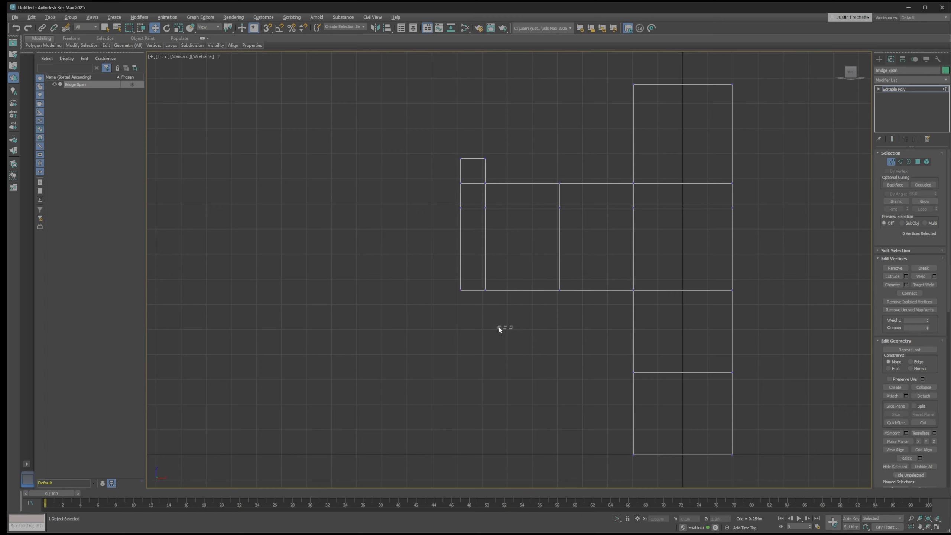
pyautogui.click(461, 290)
pyautogui.click(501, 327)
pyautogui.click(461, 290)
pyautogui.click(494, 303)
pyautogui.click(485, 290)
pyautogui.keyDown('ctrl'); pyautogui.click(462, 290); pyautogui.keyUp('ctrl')
pyautogui.moveTo(473, 263); pyautogui.dragTo(474, 227)
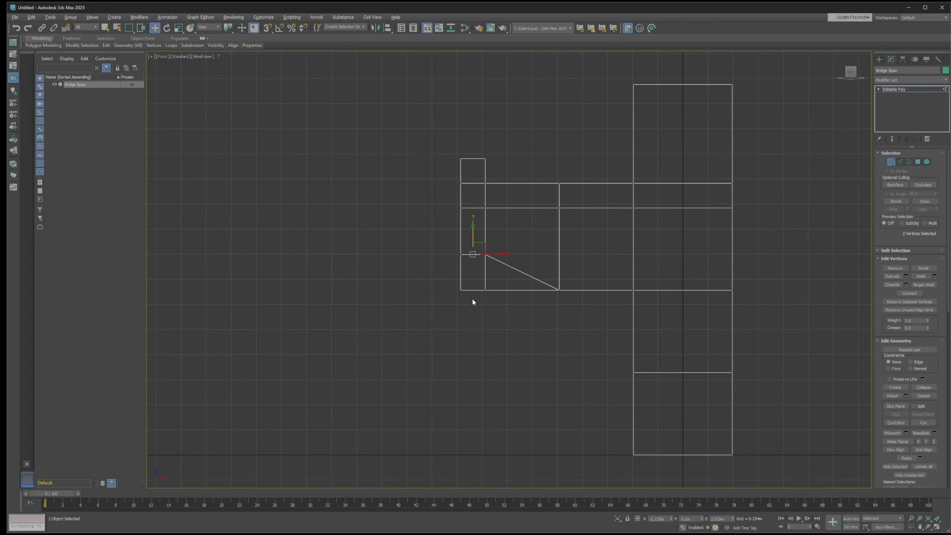
# Inspect the two-vertex move in the perspective view, undo it, and return to the four-viewport layout
pyautogui.hotkey('alt', 'w')
pyautogui.hotkey('alt', 'w')
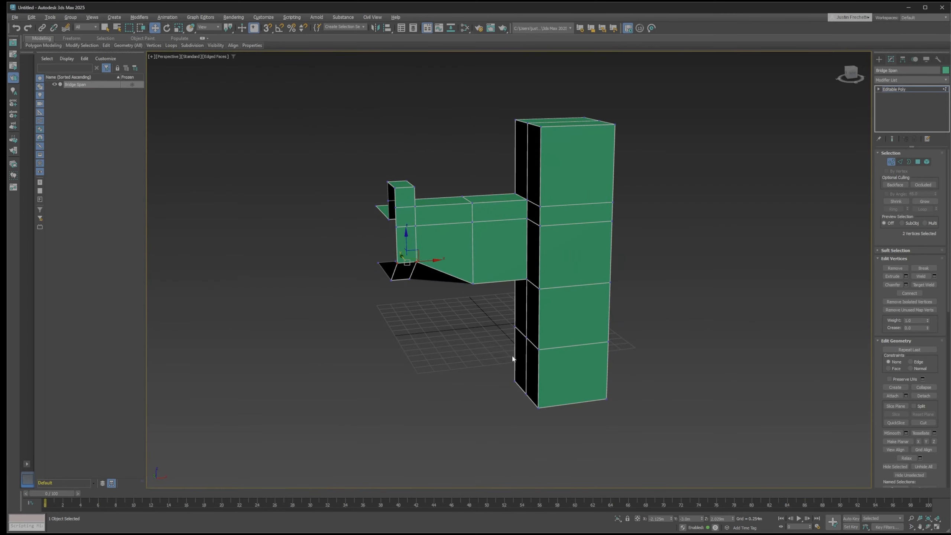
pyautogui.keyDown('alt'); pyautogui.moveTo(513, 358); pyautogui.dragTo(499, 333, button='middle'); pyautogui.keyUp('alt')
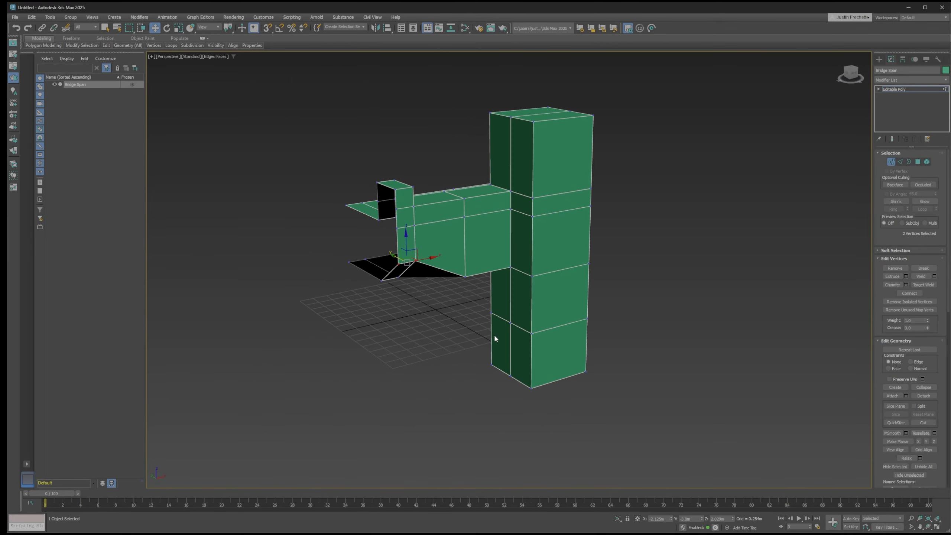
pyautogui.hotkey('alt', 'w')
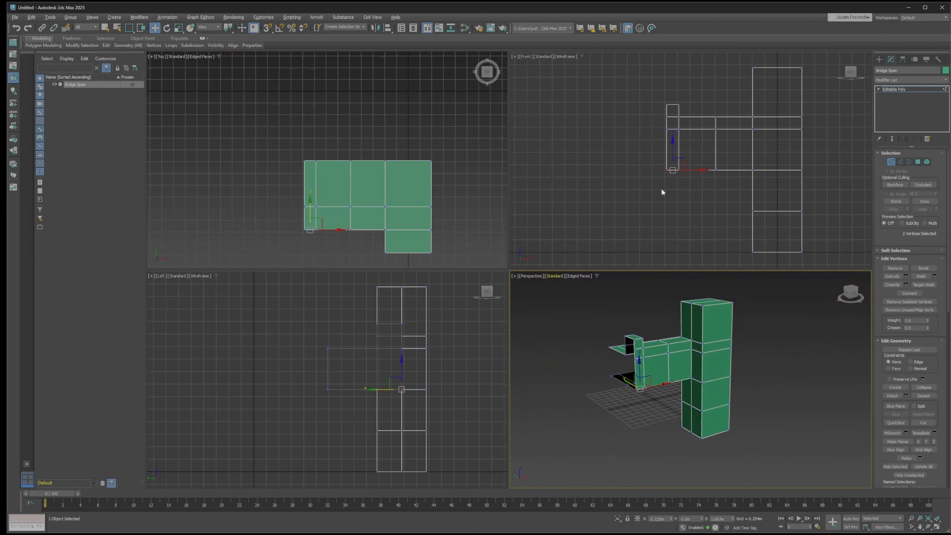
pyautogui.hotkey('alt', 'w')
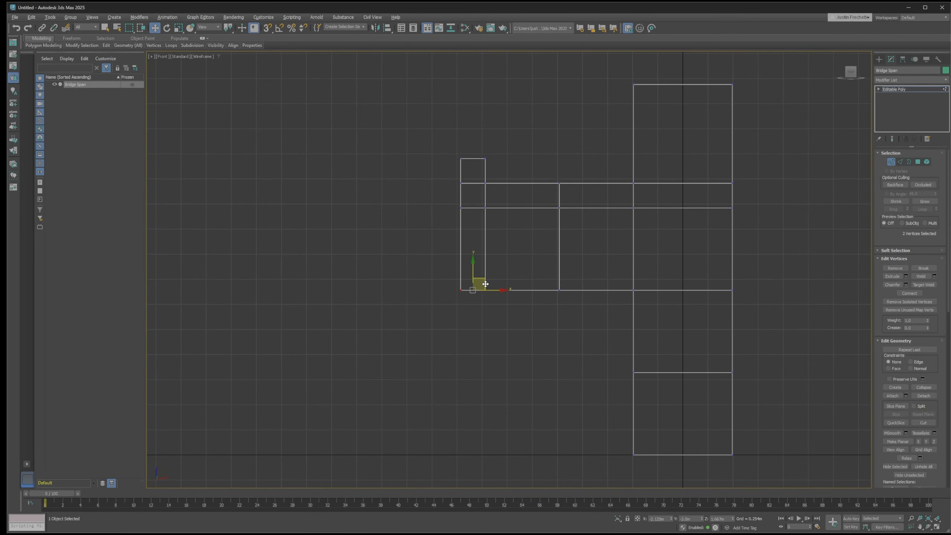
pyautogui.hotkey('alt', 'w')
# Region-select all six lower vertices at the span's open end in the front view and raise them to slope the underside
pyautogui.click(684, 187)
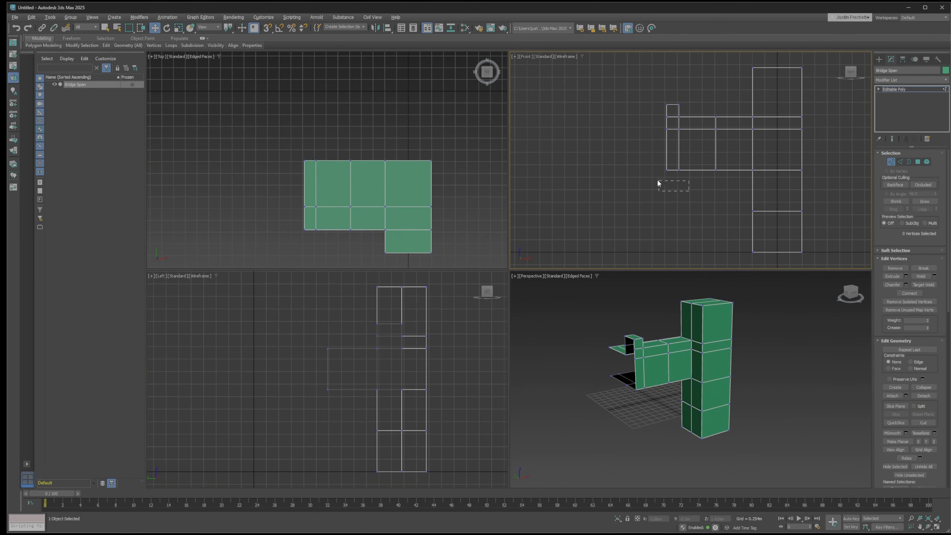
pyautogui.moveTo(638, 164); pyautogui.dragTo(639, 164)
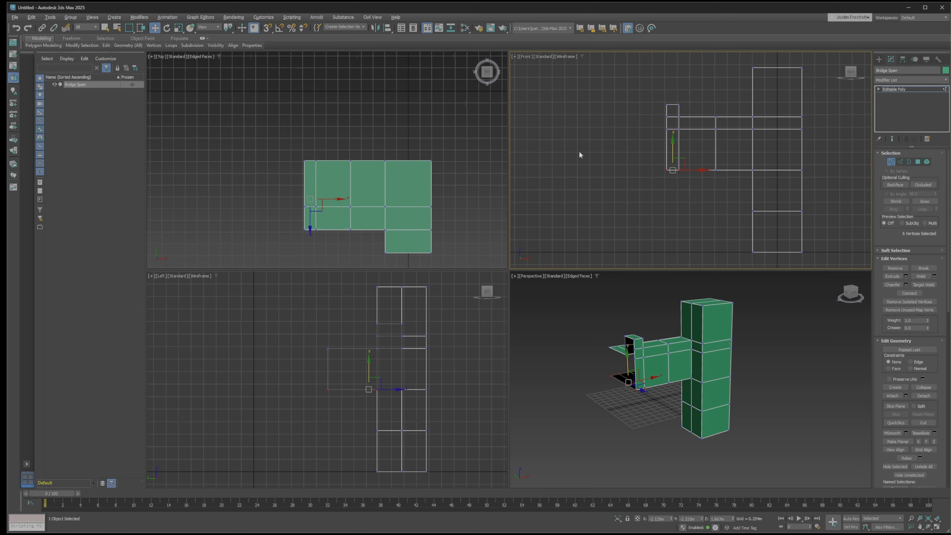
pyautogui.click(670, 194)
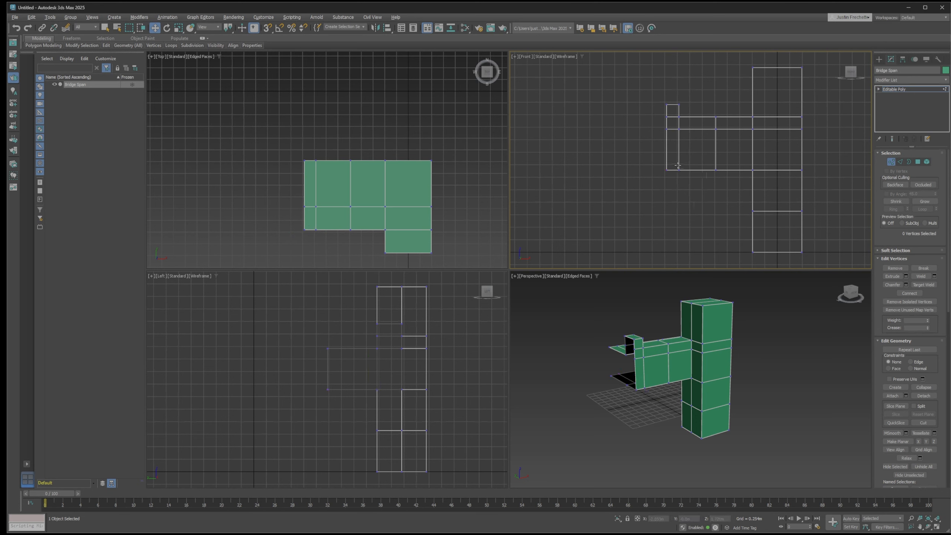
pyautogui.moveTo(659, 168); pyautogui.dragTo(654, 164)
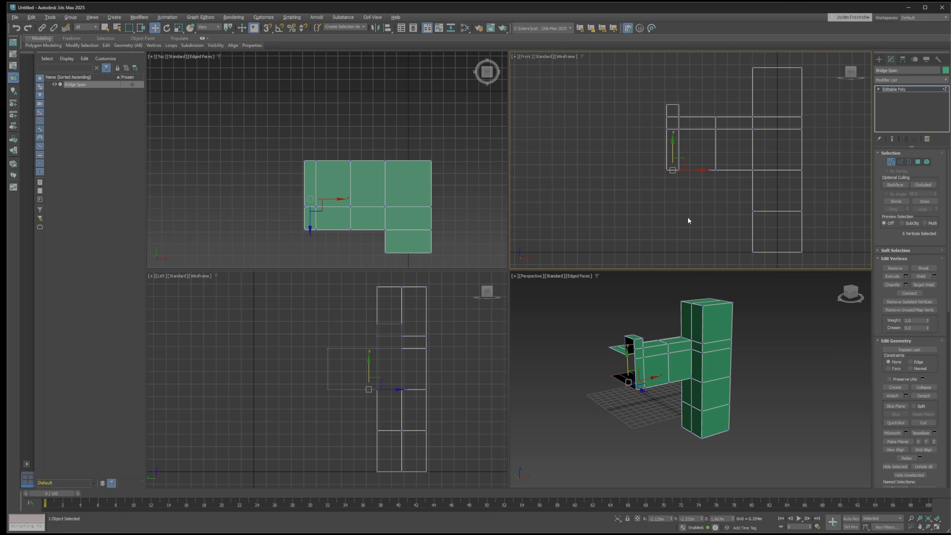
pyautogui.moveTo(671, 144); pyautogui.dragTo(672, 116)
# Region-select the lower vertices at the span's middle division in the front view and raise them to curve the underside into an arch
pyautogui.click(684, 181)
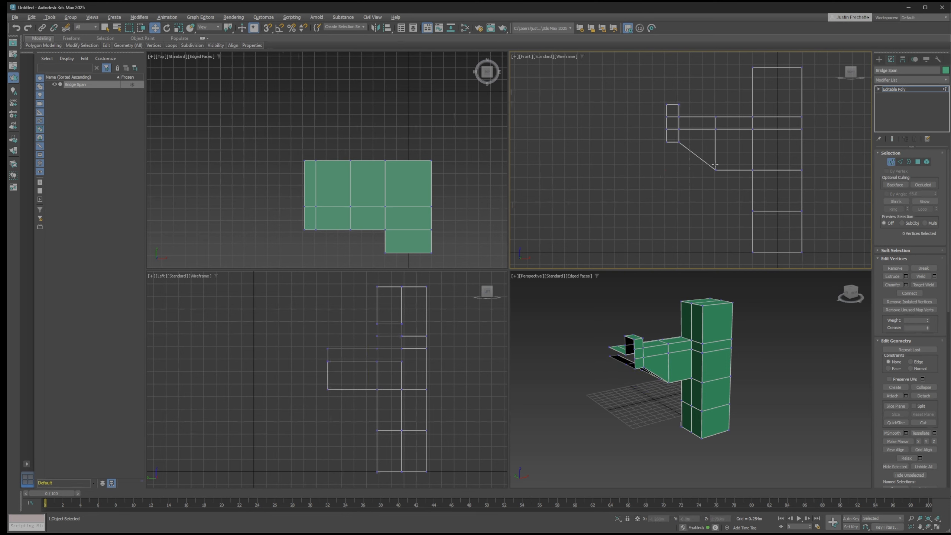
pyautogui.moveTo(701, 164); pyautogui.dragTo(731, 176)
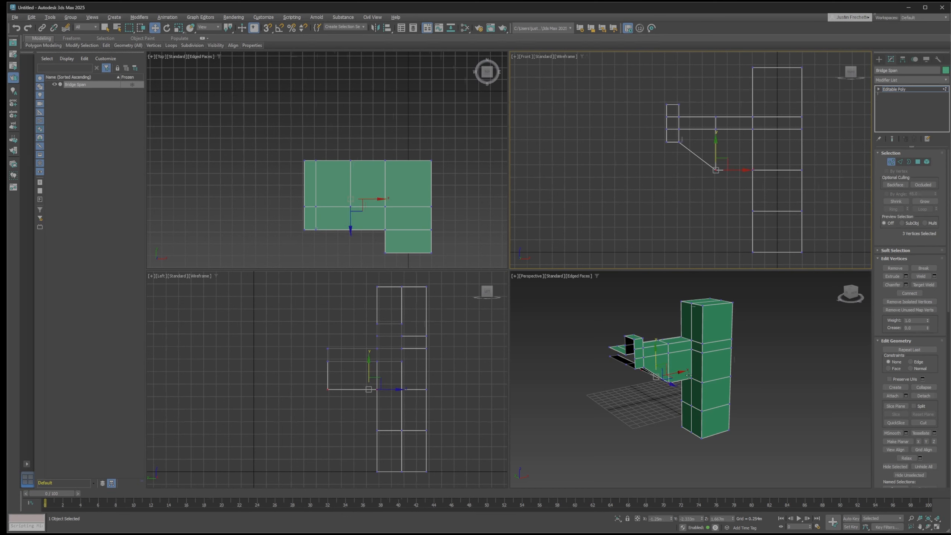
pyautogui.keyDown('alt'); pyautogui.moveTo(670, 384); pyautogui.dragTo(716, 354, button='middle'); pyautogui.keyUp('alt')
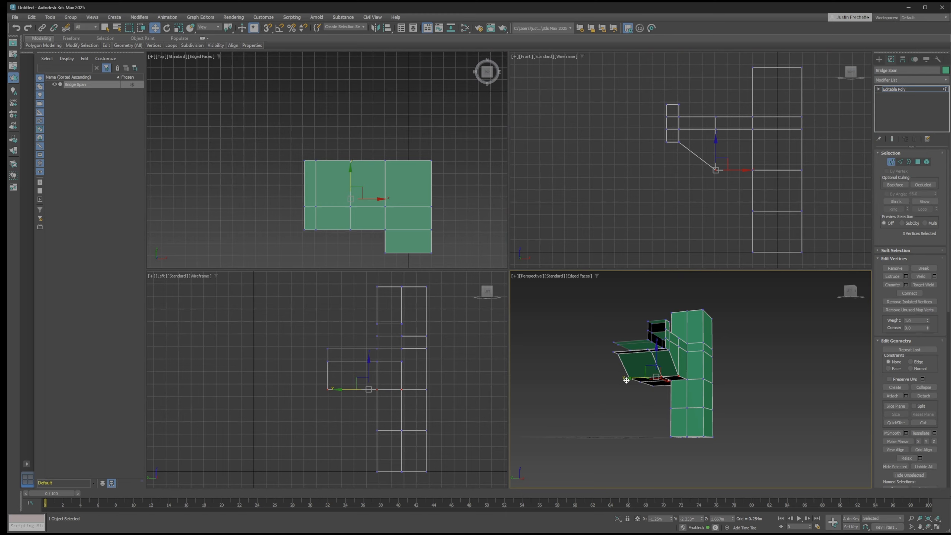
pyautogui.hotkey('alt', 'w')
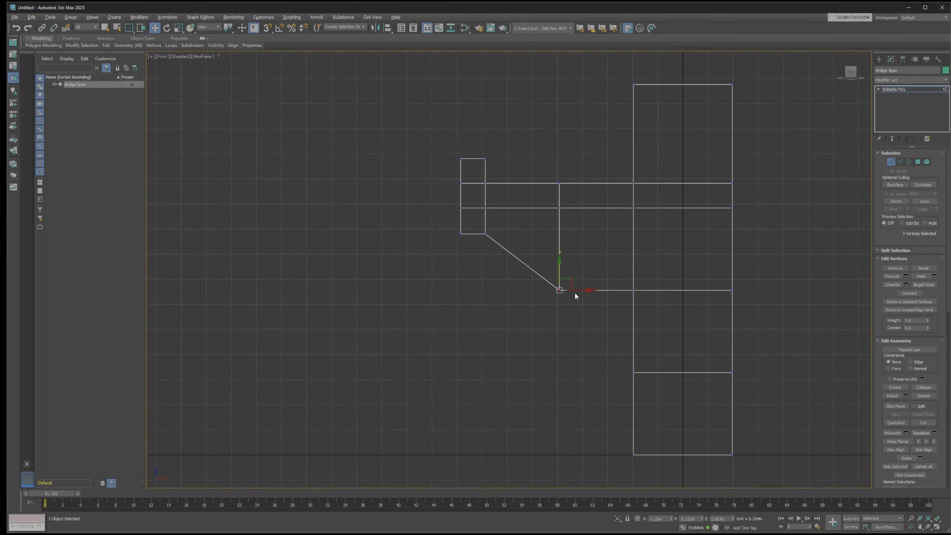
pyautogui.moveTo(561, 255); pyautogui.dragTo(565, 214)
pyautogui.click(591, 386)
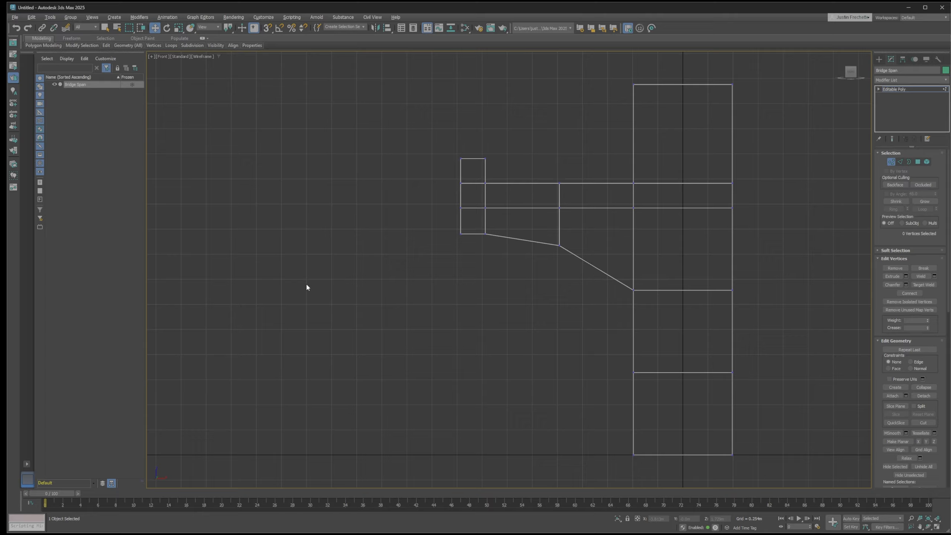
# Show the pier and the span's underside from below in the maximized perspective view and switch to polygon editing
pyautogui.hotkey('alt', 'w')
pyautogui.middleClick(670, 356)
pyautogui.hotkey('alt', 'w')
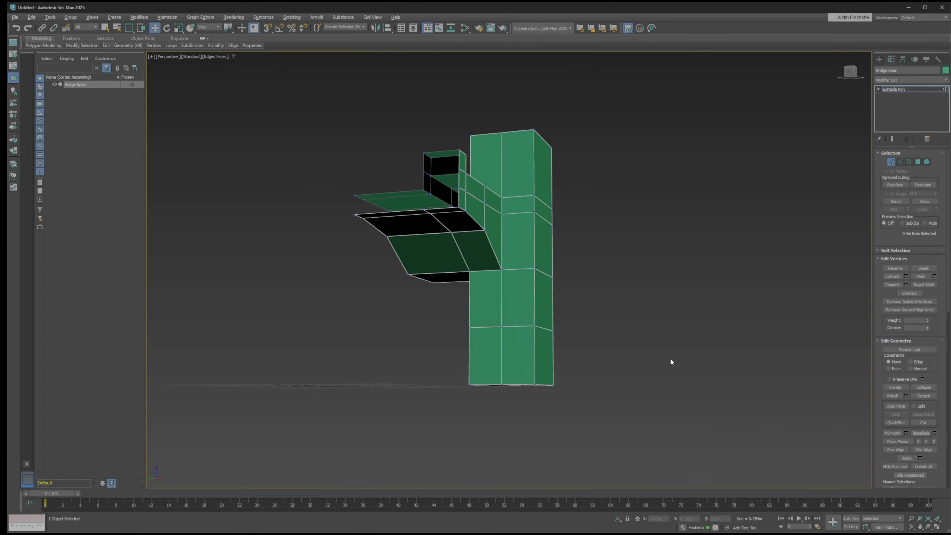
pyautogui.keyDown('alt'); pyautogui.moveTo(542, 299); pyautogui.dragTo(671, 295, button='middle'); pyautogui.keyUp('alt')
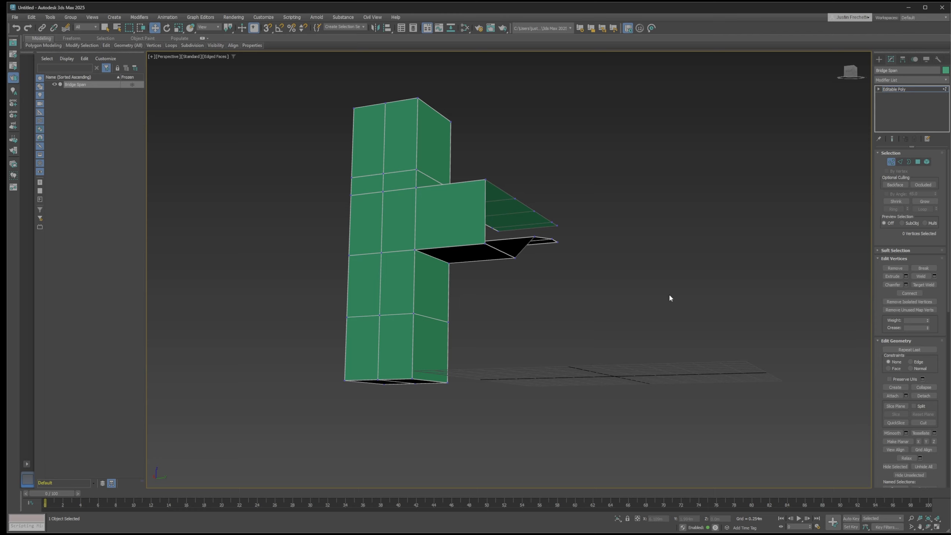
pyautogui.keyDown('alt'); pyautogui.moveTo(544, 321); pyautogui.dragTo(517, 317, button='middle'); pyautogui.keyUp('alt')
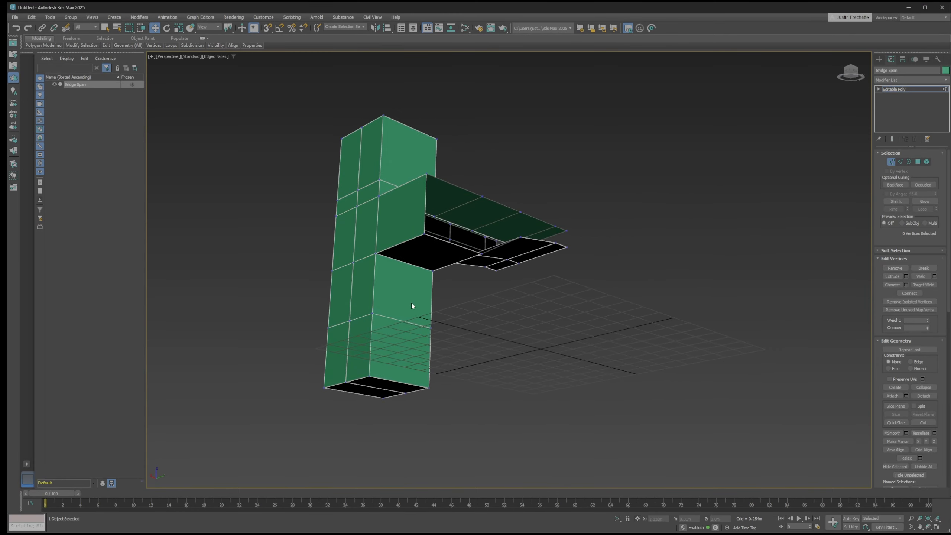
pyautogui.press('4')
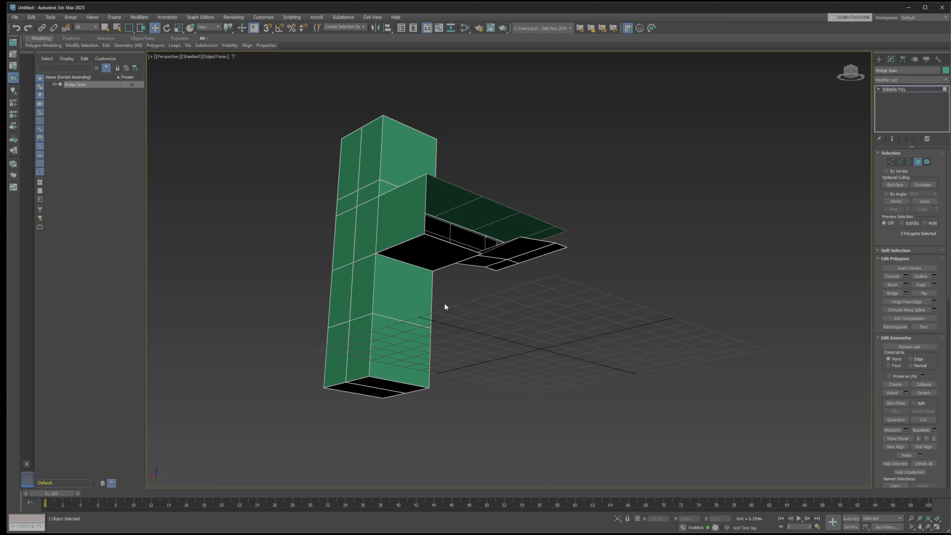
# Try moving the two lower pier polygons beneath the span outward and downward, and undo the moves
pyautogui.click(401, 296)
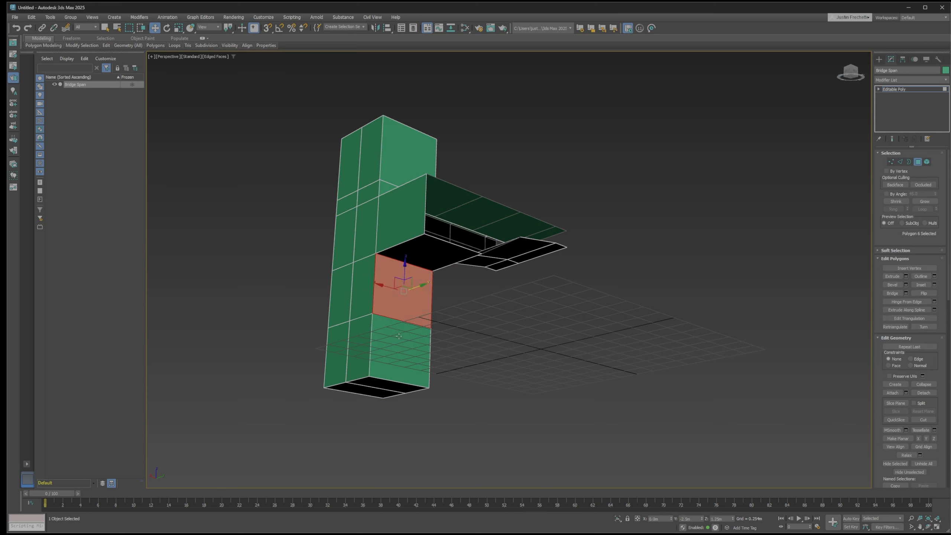
pyautogui.click(392, 333)
pyautogui.click(398, 300)
pyautogui.click(400, 336)
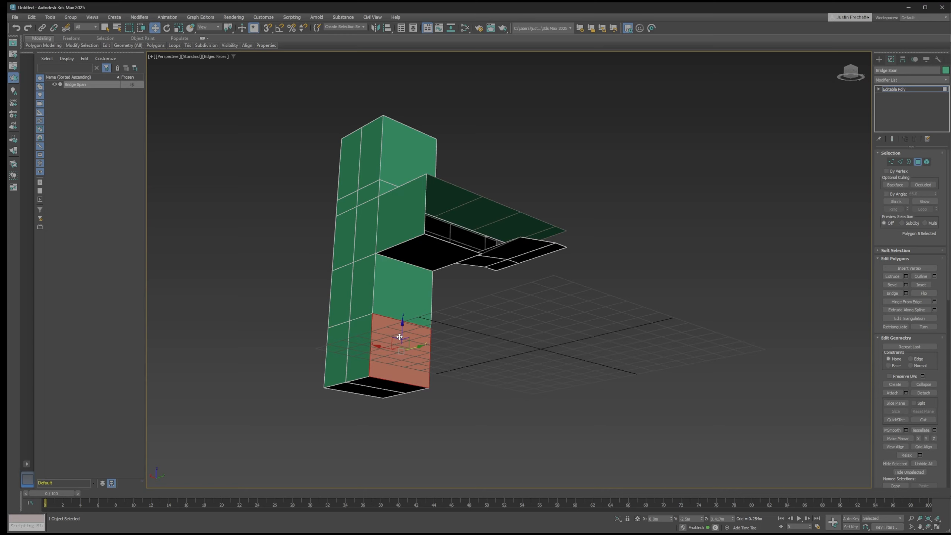
pyautogui.click(401, 304)
pyautogui.click(401, 335)
pyautogui.moveTo(455, 306)
pyautogui.keyDown('alt'); pyautogui.mouseDown(button='middle')
pyautogui.moveTo(453, 297)
pyautogui.moveTo(471, 311)
pyautogui.mouseUp(button='middle'); pyautogui.keyUp('alt')
pyautogui.keyDown('ctrl'); pyautogui.click(402, 289); pyautogui.keyUp('ctrl')
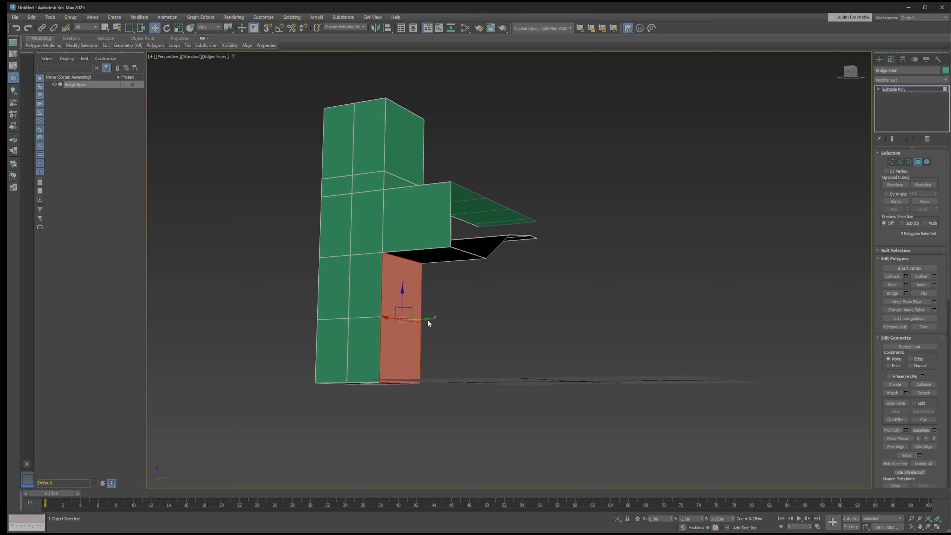
pyautogui.moveTo(430, 320); pyautogui.dragTo(459, 320)
pyautogui.keyDown('alt'); pyautogui.moveTo(516, 332); pyautogui.dragTo(521, 318, button='middle'); pyautogui.keyUp('alt')
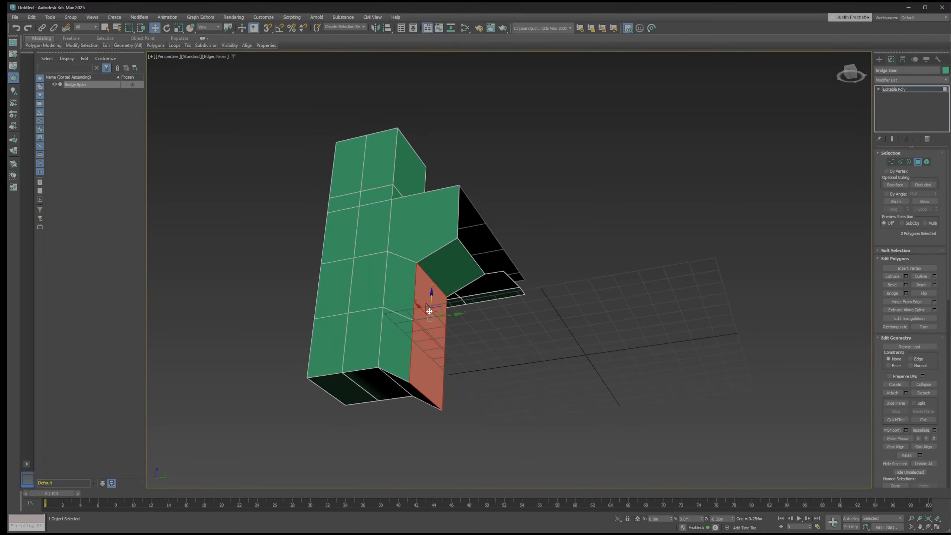
pyautogui.moveTo(432, 295); pyautogui.dragTo(430, 314)
pyautogui.hotkey('ctrl', 'z')
pyautogui.keyDown('alt'); pyautogui.moveTo(501, 305); pyautogui.dragTo(491, 318, button='middle'); pyautogui.keyUp('alt')
pyautogui.hotkey('ctrl', 'z')
pyautogui.click(491, 314)
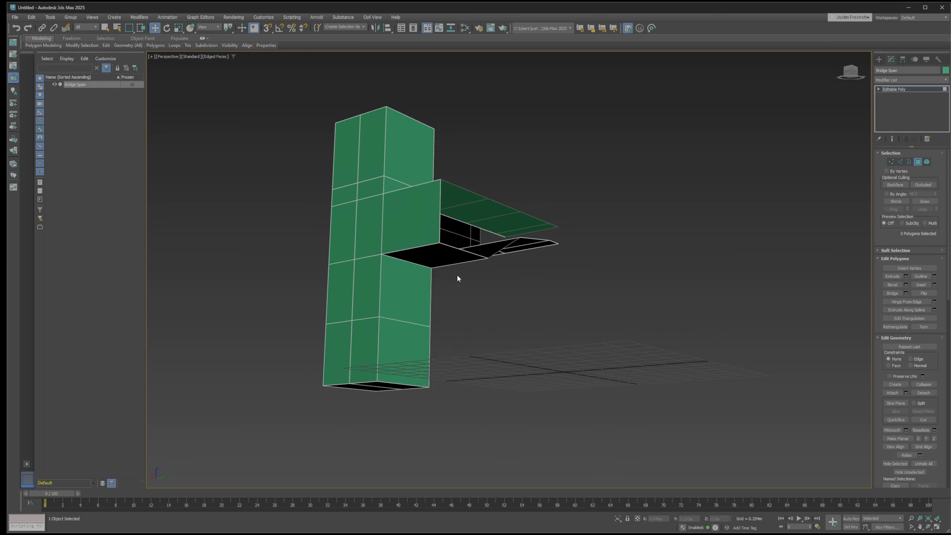
# Delete the flat underside polygon beside the pier and extrude the two pier polygons below it by 1 m
pyautogui.click(444, 255)
pyautogui.press('Delete')
pyautogui.click(414, 311)
pyautogui.keyDown('ctrl'); pyautogui.click(408, 348); pyautogui.keyUp('ctrl')
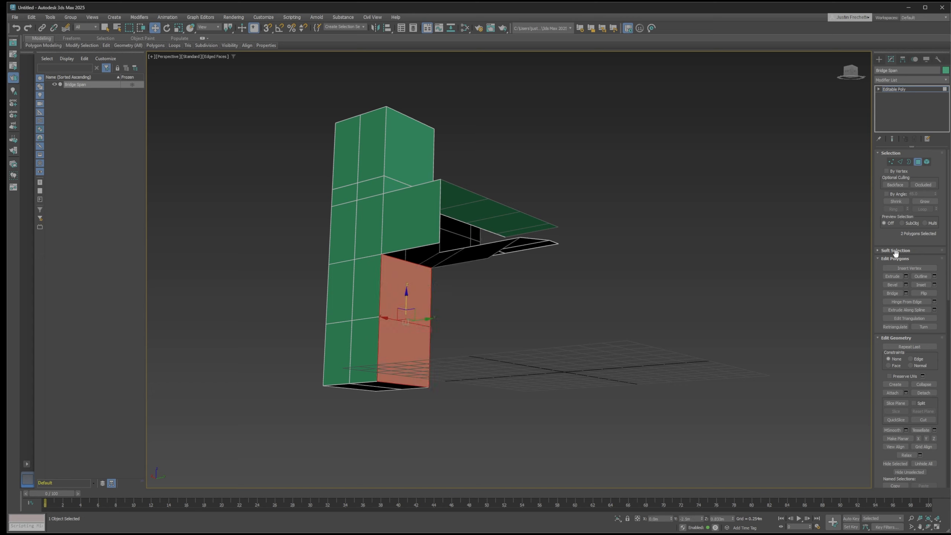
pyautogui.click(905, 276)
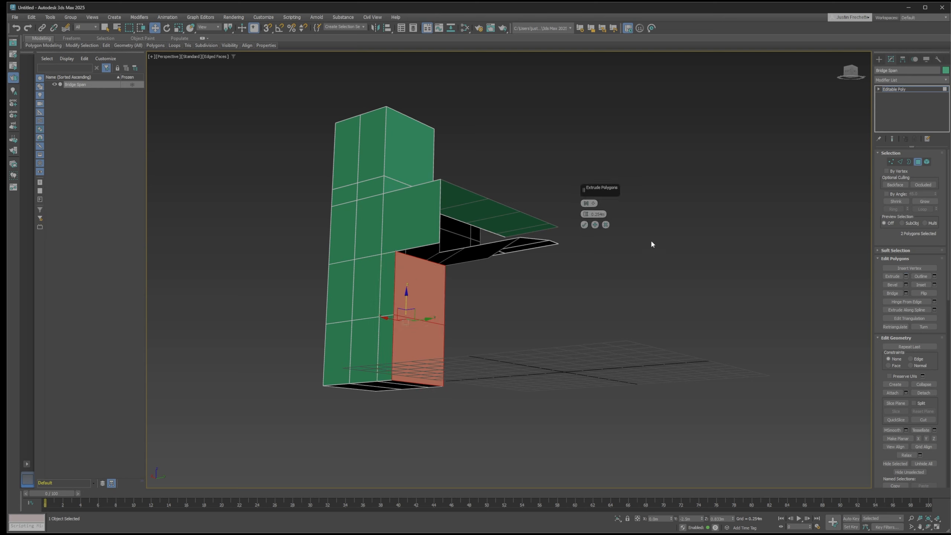
pyautogui.click(604, 215)
pyautogui.write('1')
pyautogui.press('Return')
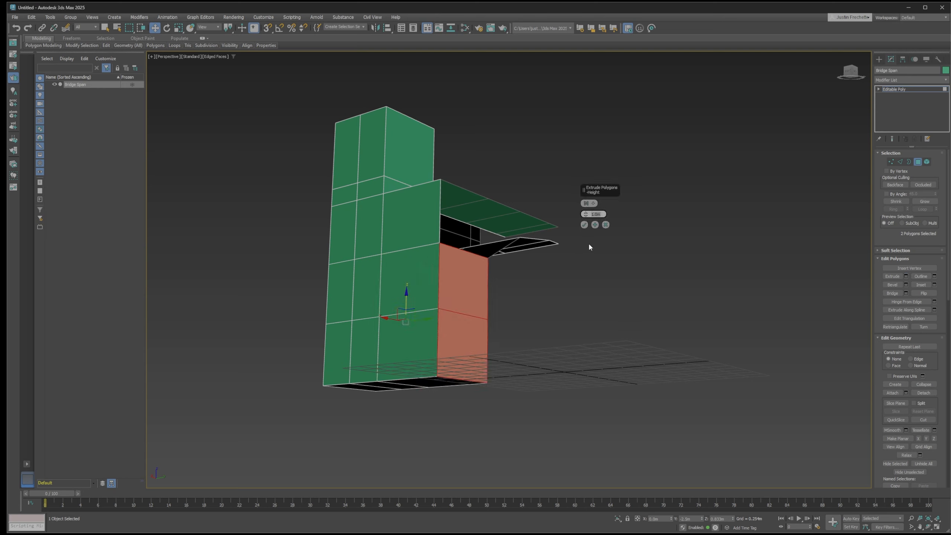
pyautogui.click(584, 224)
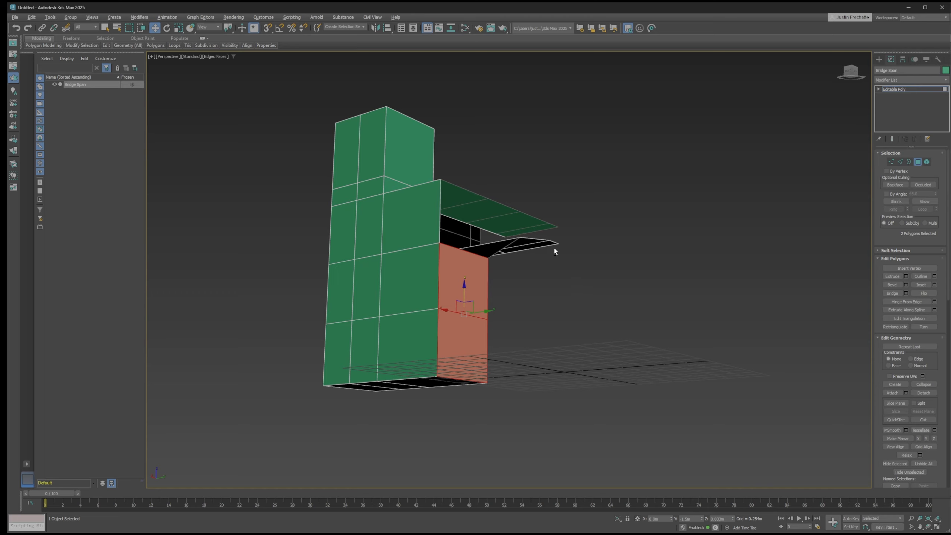
# Delete the top polygon of the extruded pier section inside the open side of the bridge
pyautogui.keyDown('alt'); pyautogui.moveTo(555, 251); pyautogui.dragTo(521, 283, button='middle'); pyautogui.keyUp('alt')
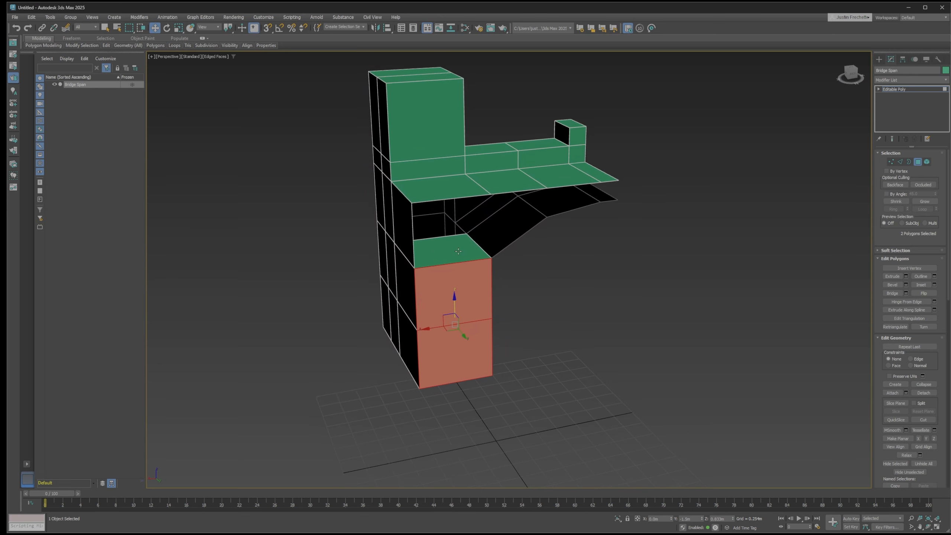
pyautogui.click(458, 251)
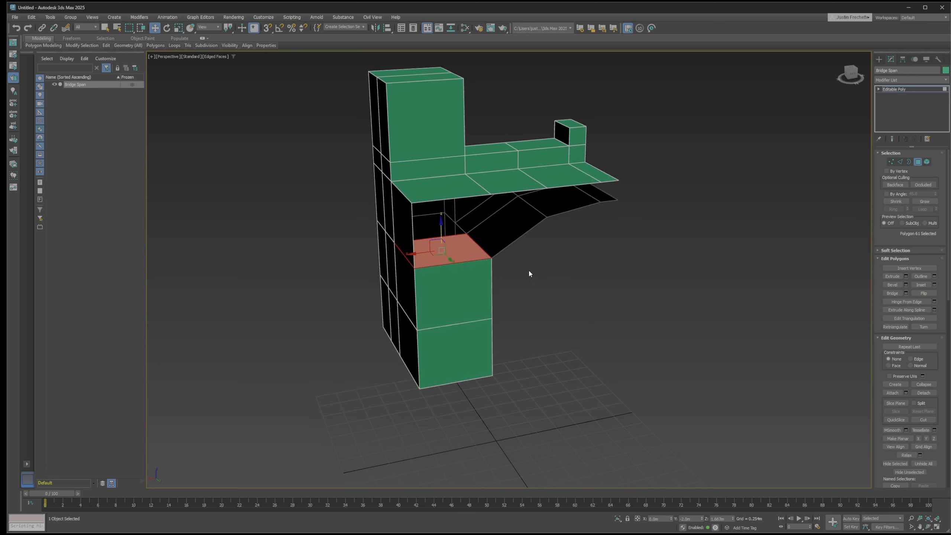
pyautogui.press('Delete')
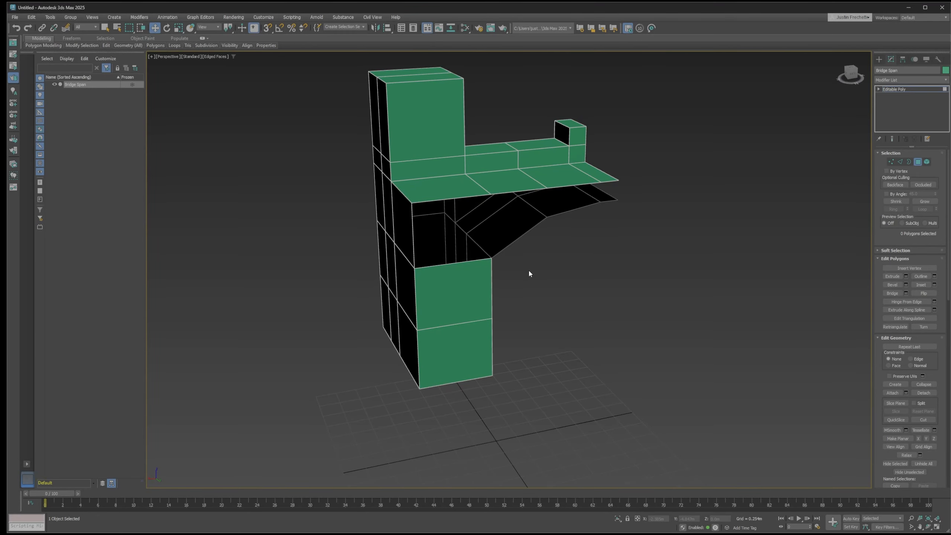
# Try lowering the two end polygons of the extruded pier section, and revert the move
pyautogui.keyDown('alt'); pyautogui.moveTo(560, 281); pyautogui.dragTo(582, 273, button='middle'); pyautogui.keyUp('alt')
pyautogui.click(500, 279)
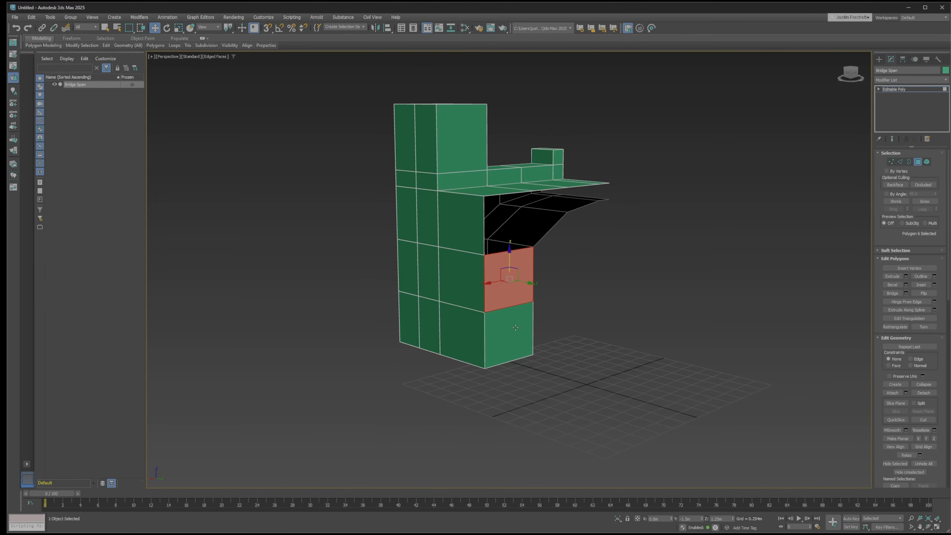
pyautogui.keyDown('ctrl'); pyautogui.click(515, 326); pyautogui.keyUp('ctrl')
pyautogui.scroll(5, 511, 283)
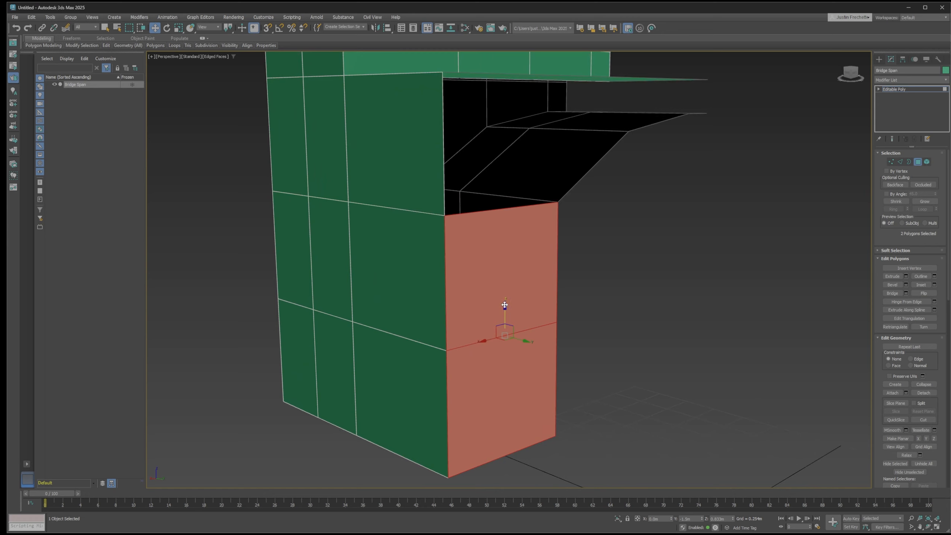
pyautogui.moveTo(505, 306); pyautogui.dragTo(504, 314)
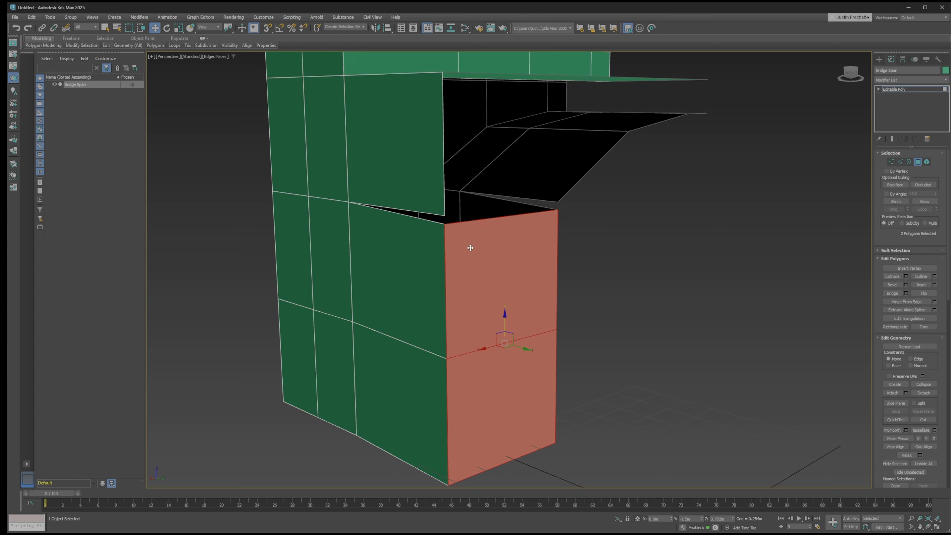
pyautogui.moveTo(474, 253); pyautogui.dragTo(476, 250)
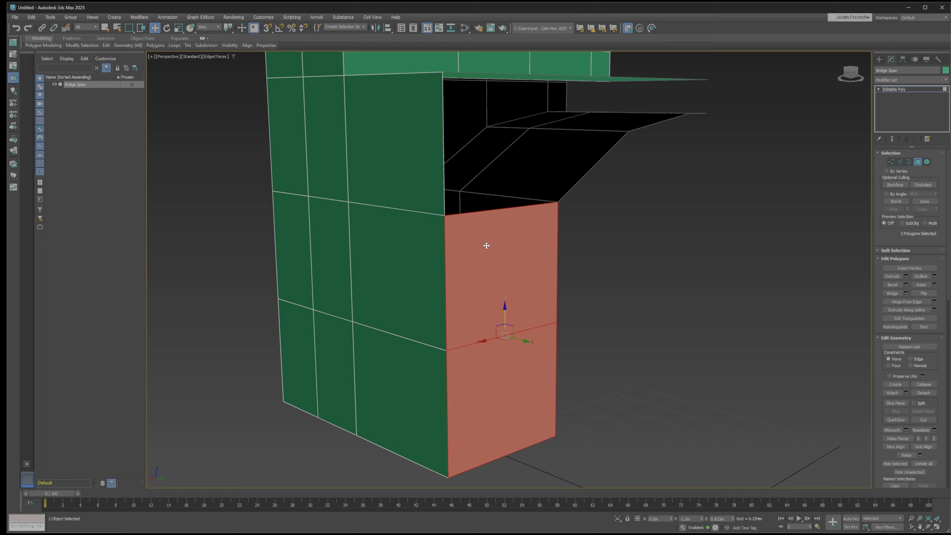
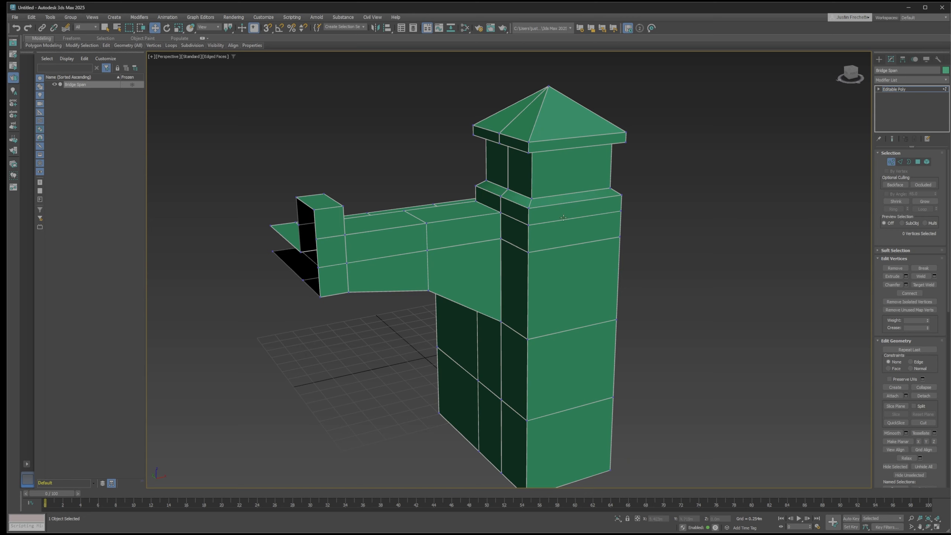
# Slice the Bridge Span with a horizontal slice plane passing just above the lower edge of the span's end block
pyautogui.click(918, 162)
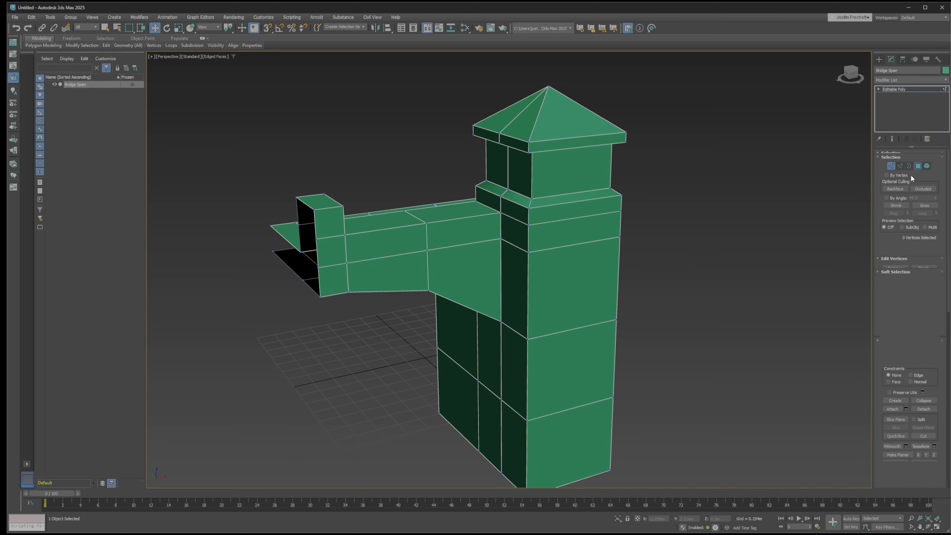
pyautogui.click(900, 162)
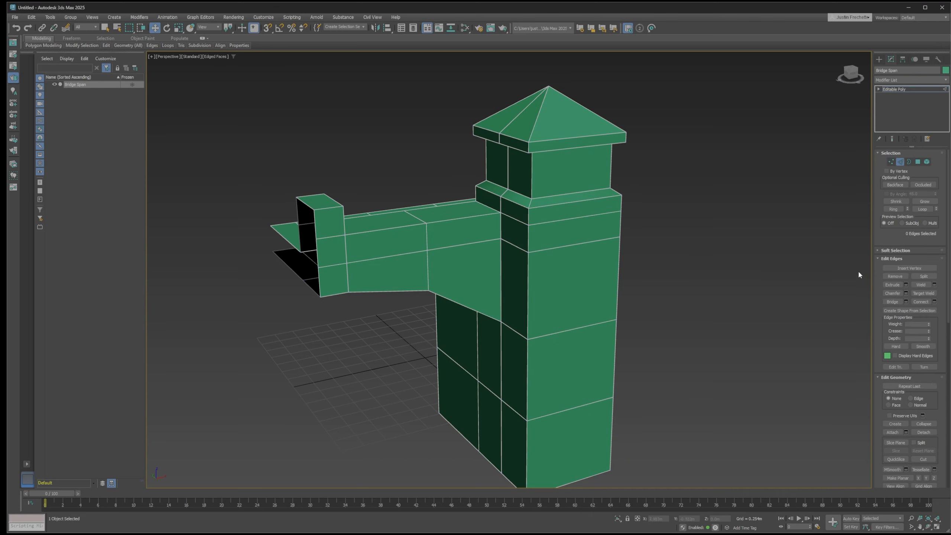
pyautogui.scroll(-1, 908, 294)
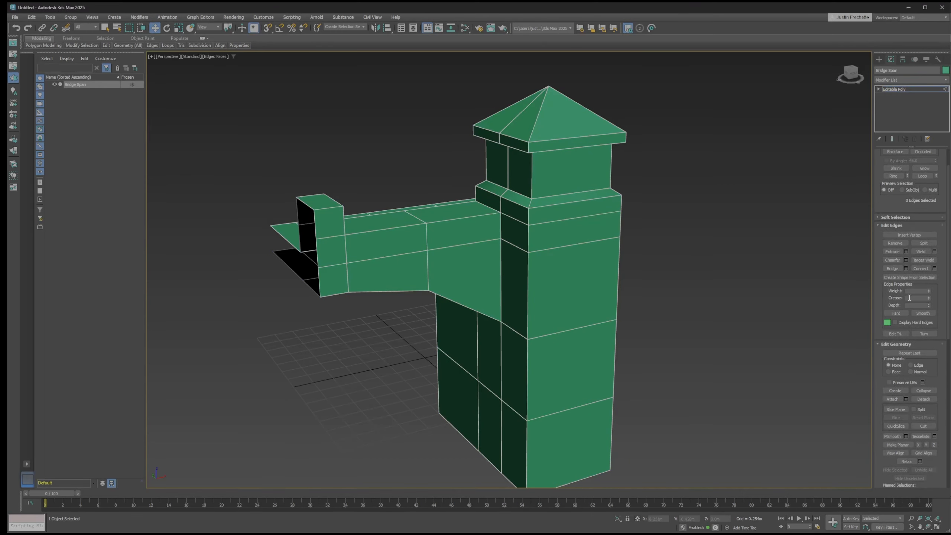
pyautogui.scroll(-1, 917, 279)
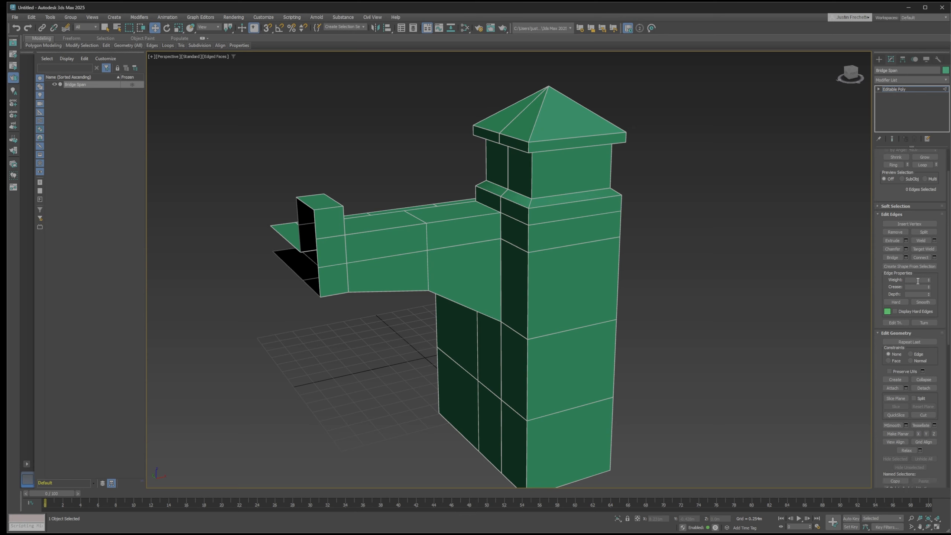
pyautogui.scroll(-3, 918, 281)
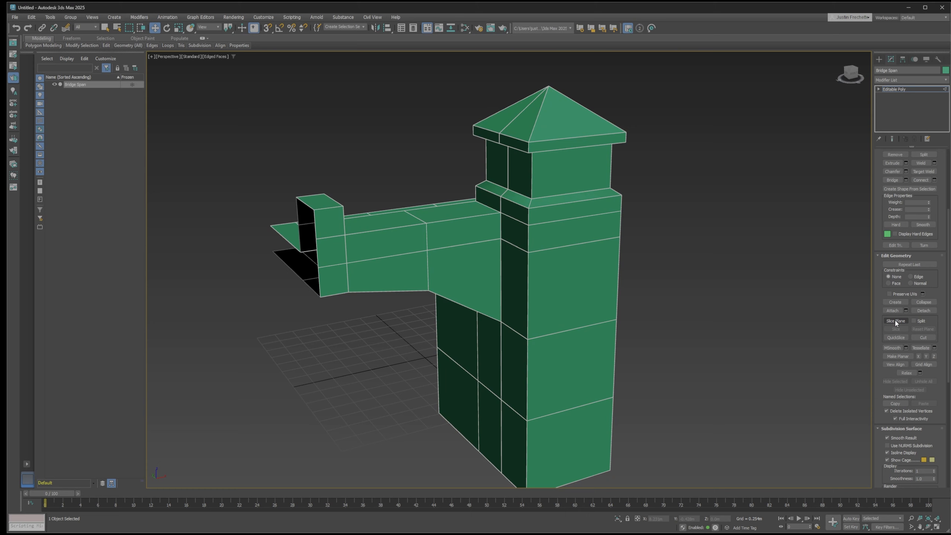
pyautogui.click(895, 321)
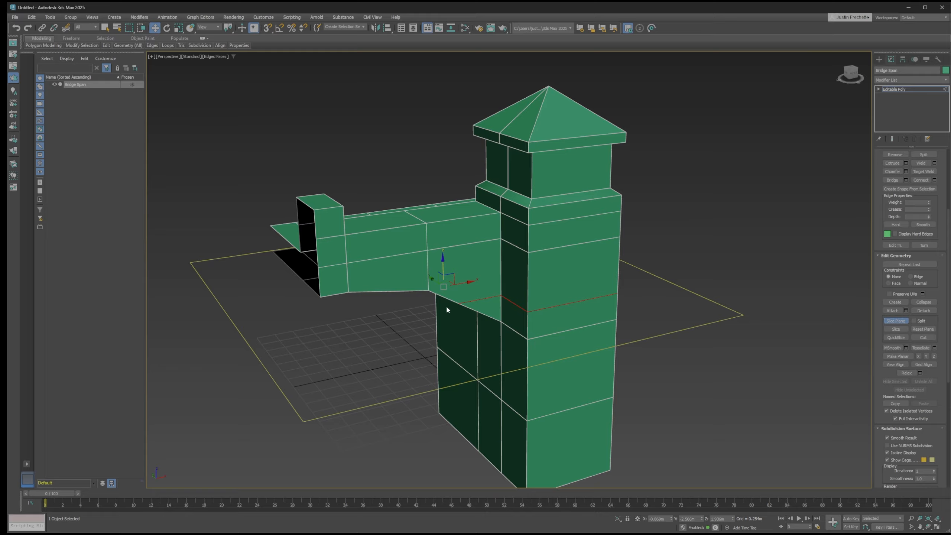
pyautogui.keyDown('alt'); pyautogui.moveTo(413, 274); pyautogui.dragTo(372, 287, button='middle'); pyautogui.keyUp('alt')
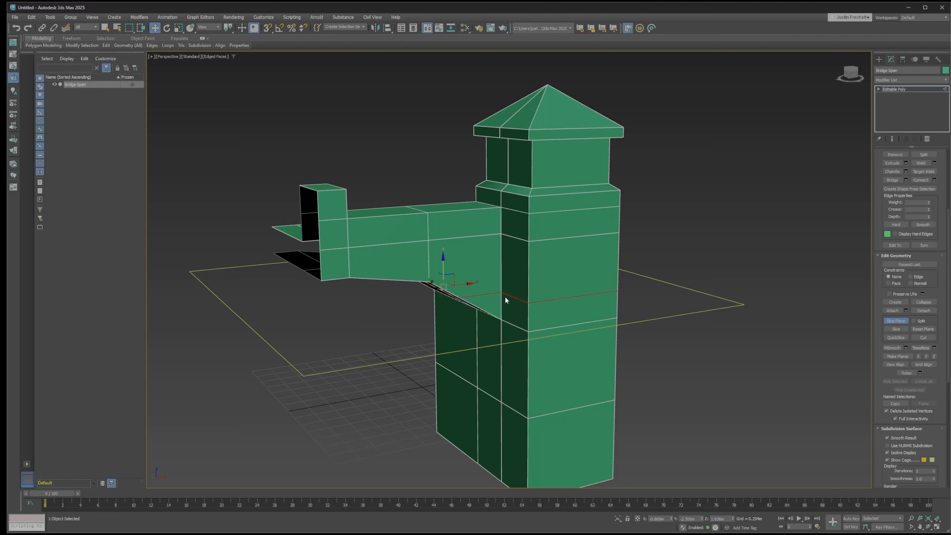
pyautogui.moveTo(442, 258); pyautogui.dragTo(439, 218)
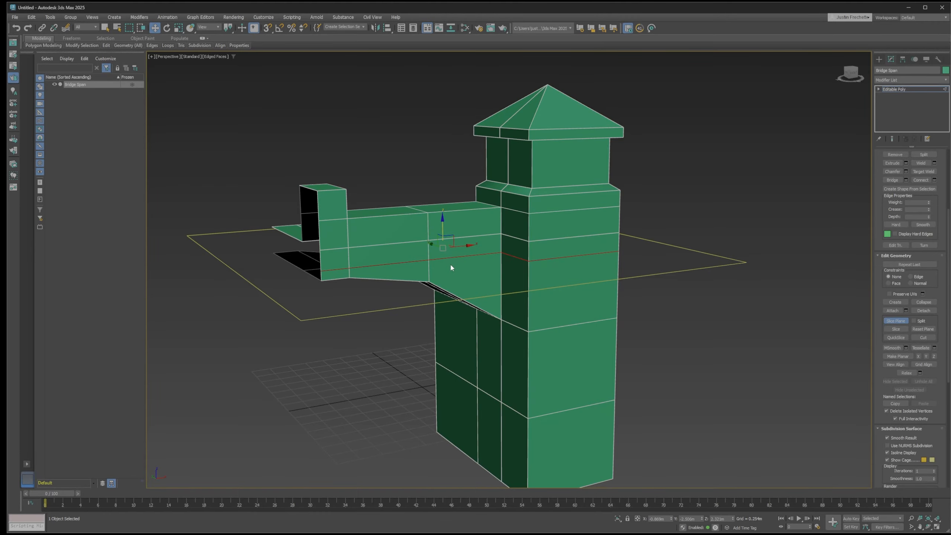
pyautogui.moveTo(419, 248)
pyautogui.keyDown('alt'); pyautogui.mouseDown(button='middle')
pyautogui.moveTo(456, 261)
pyautogui.moveTo(469, 248)
pyautogui.moveTo(466, 238)
pyautogui.moveTo(356, 250)
pyautogui.moveTo(404, 258)
pyautogui.mouseUp(button='middle'); pyautogui.keyUp('alt')
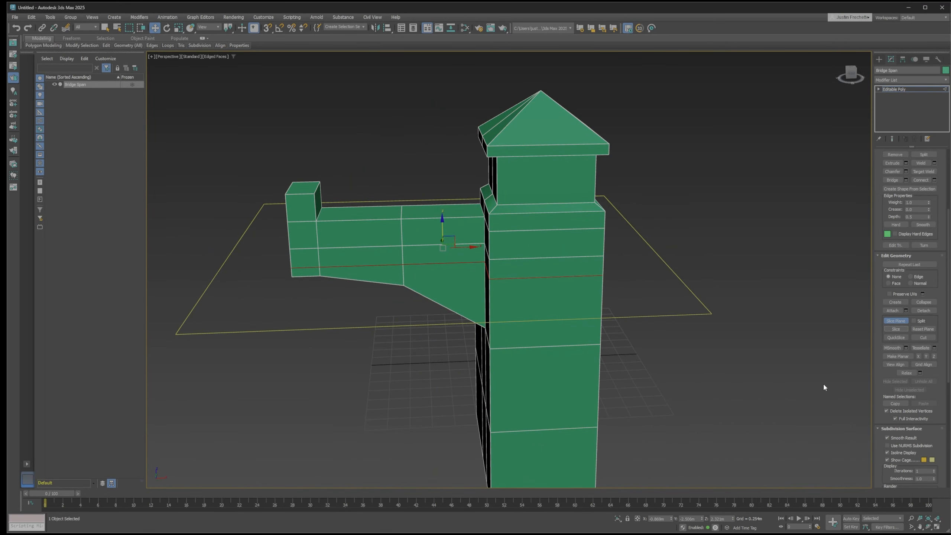
pyautogui.click(896, 321)
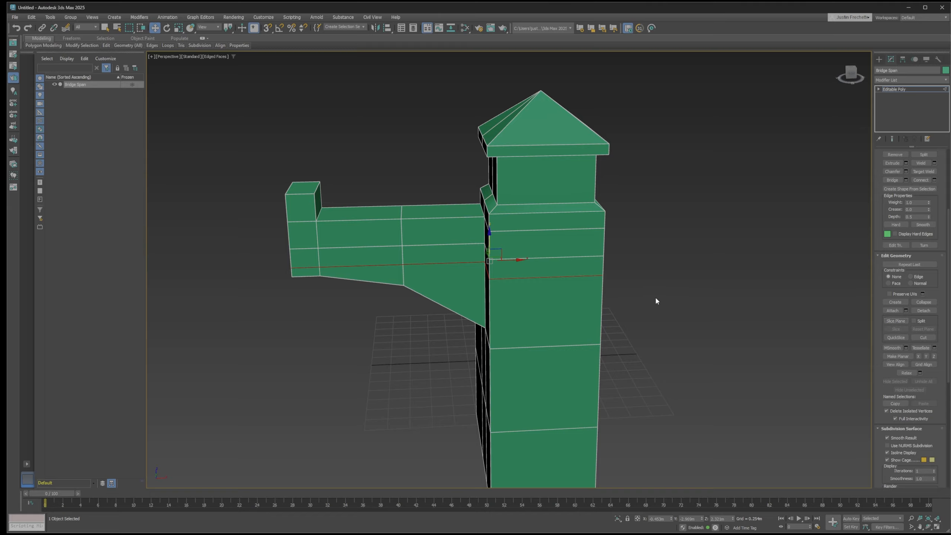
pyautogui.click(719, 281)
pyautogui.moveTo(656, 266)
pyautogui.keyDown('alt'); pyautogui.mouseDown(button='middle')
pyautogui.moveTo(667, 257)
pyautogui.moveTo(628, 267)
pyautogui.moveTo(665, 267)
pyautogui.mouseUp(button='middle'); pyautogui.keyUp('alt')
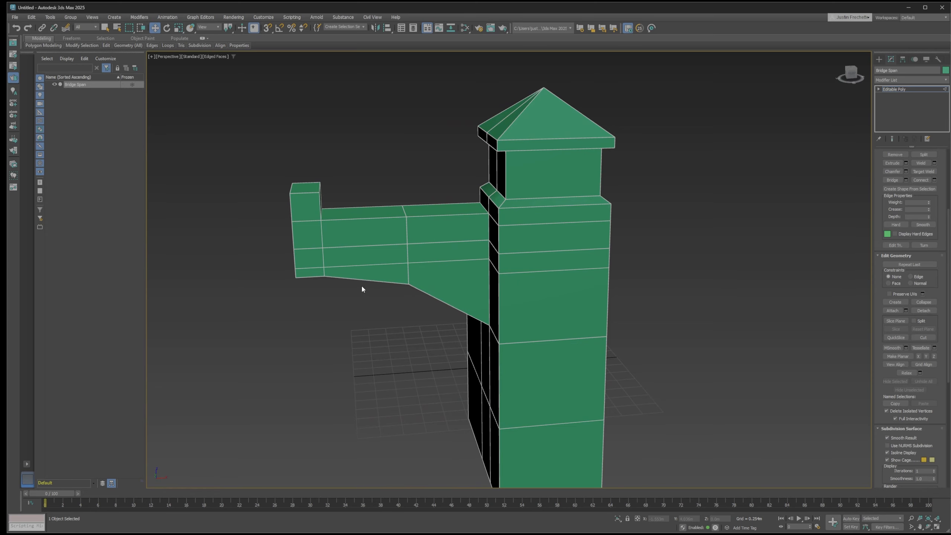
# Extrude the two span side polygons directly above the new slice, between the end block and tower, by 0.1 m
pyautogui.scroll(4, 361, 288)
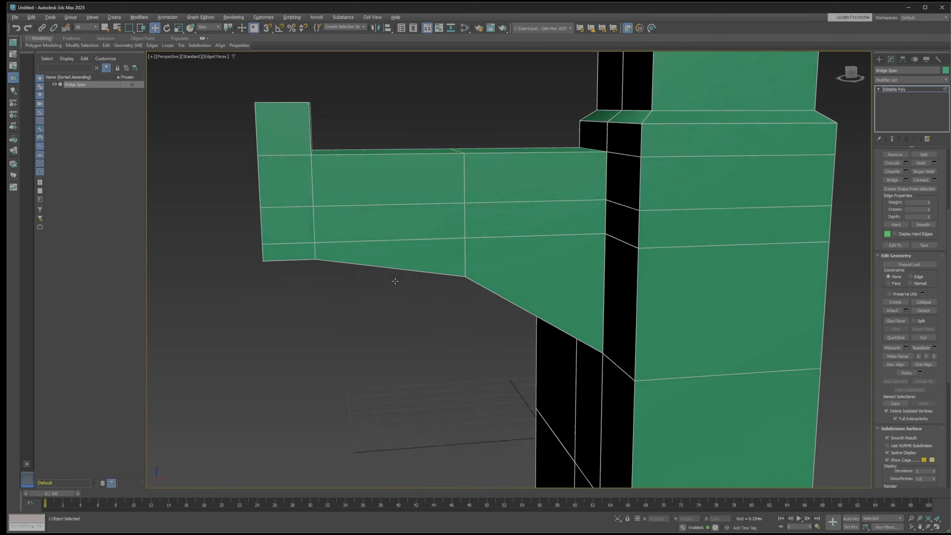
pyautogui.keyDown('alt'); pyautogui.moveTo(395, 281); pyautogui.dragTo(380, 300, button='middle'); pyautogui.keyUp('alt')
pyautogui.scroll(5, 941, 292)
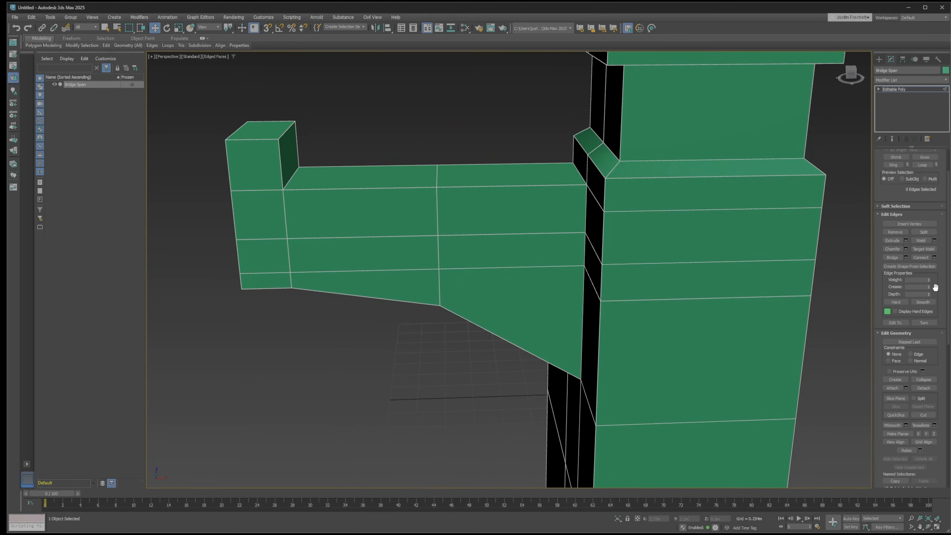
pyautogui.press('4')
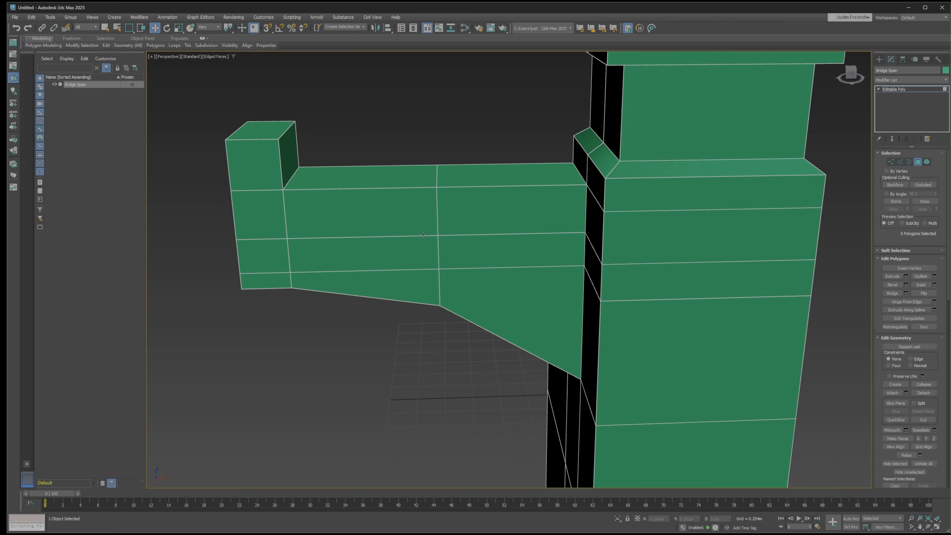
pyautogui.click(488, 251)
pyautogui.keyDown('ctrl'); pyautogui.click(433, 258); pyautogui.keyUp('ctrl')
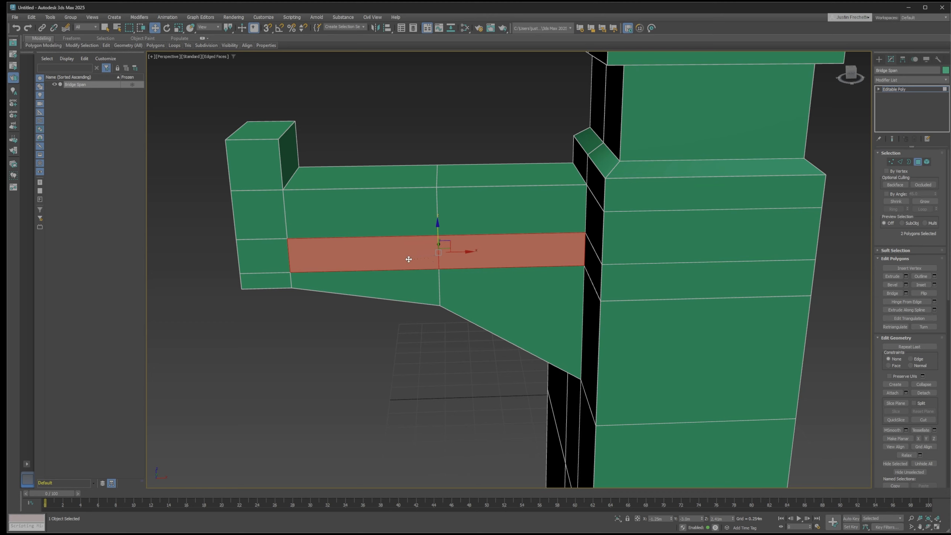
pyautogui.keyDown('alt'); pyautogui.moveTo(385, 253); pyautogui.dragTo(431, 255, button='middle'); pyautogui.keyUp('alt')
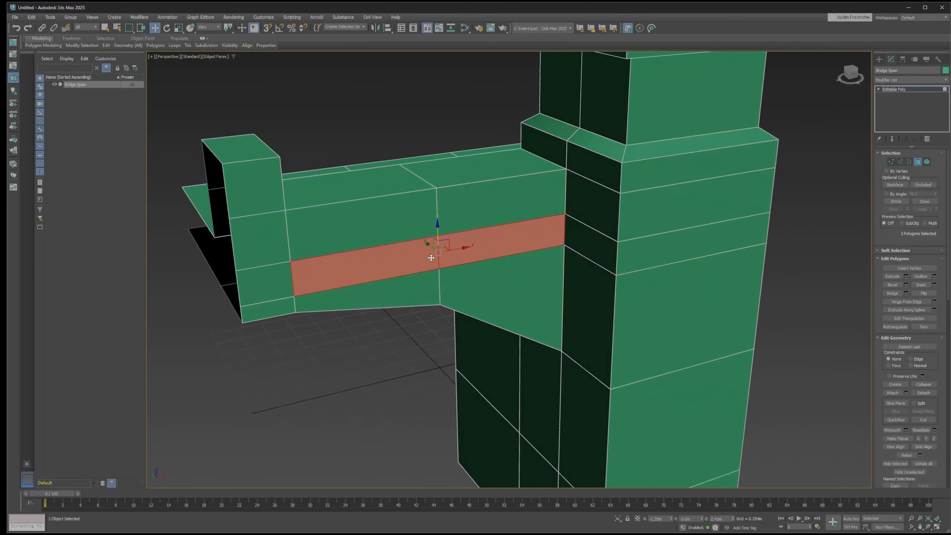
pyautogui.click(906, 276)
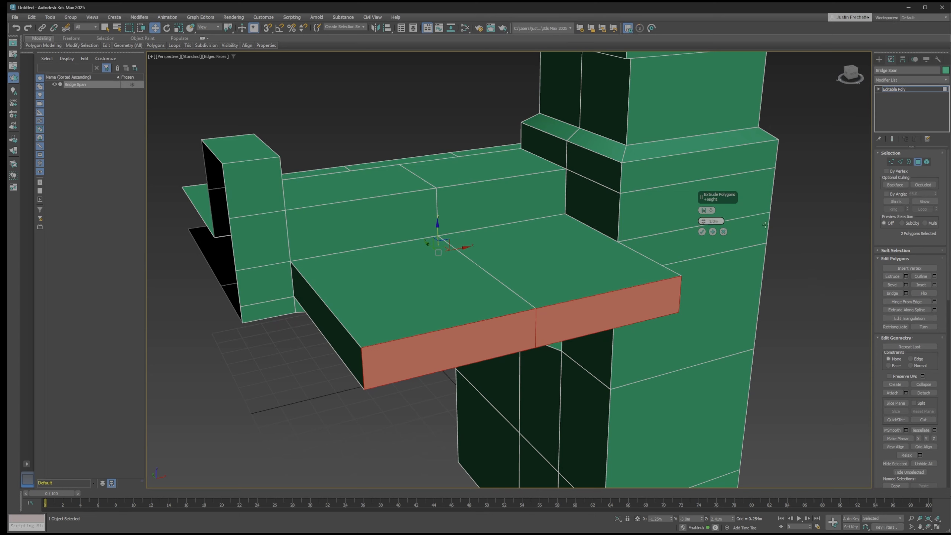
pyautogui.write('.1')
pyautogui.press('Return')
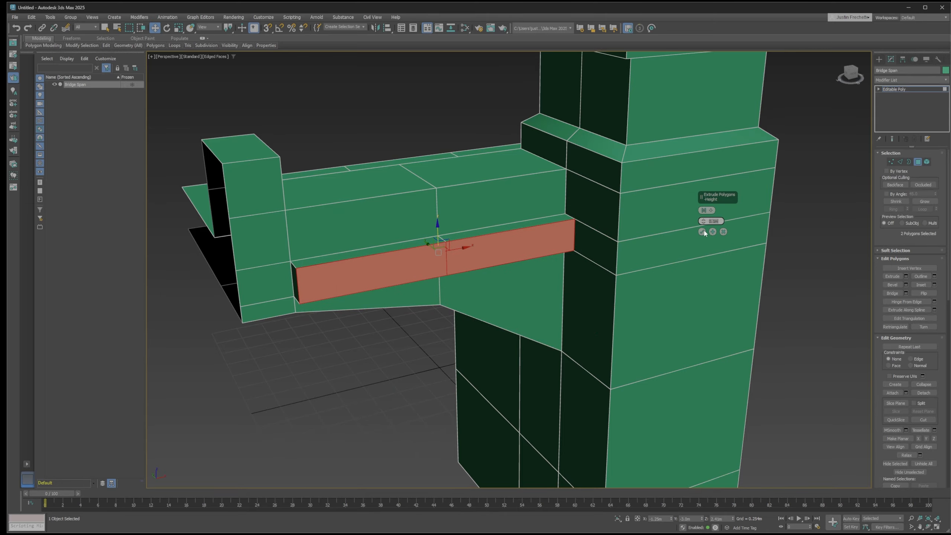
pyautogui.click(702, 232)
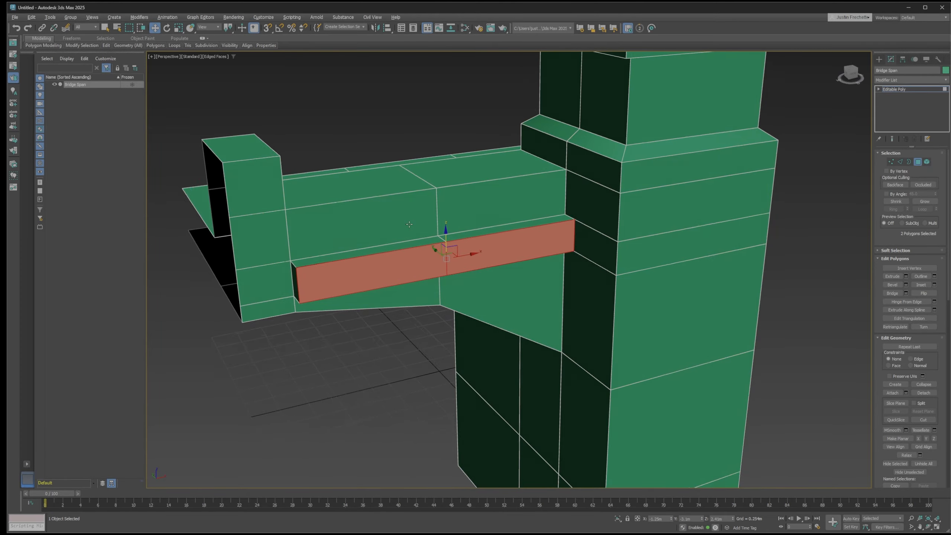
pyautogui.keyDown('alt'); pyautogui.moveTo(489, 257); pyautogui.dragTo(426, 232, button='middle'); pyautogui.keyUp('alt')
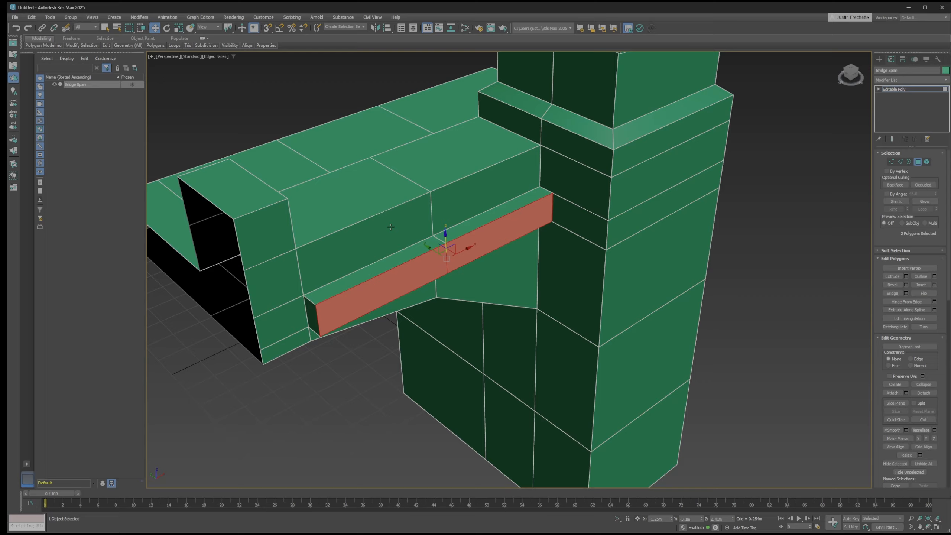
pyautogui.moveTo(391, 225)
pyautogui.keyDown('alt'); pyautogui.mouseDown(button='middle')
pyautogui.moveTo(372, 219)
pyautogui.moveTo(382, 215)
pyautogui.mouseUp(button='middle'); pyautogui.keyUp('alt')
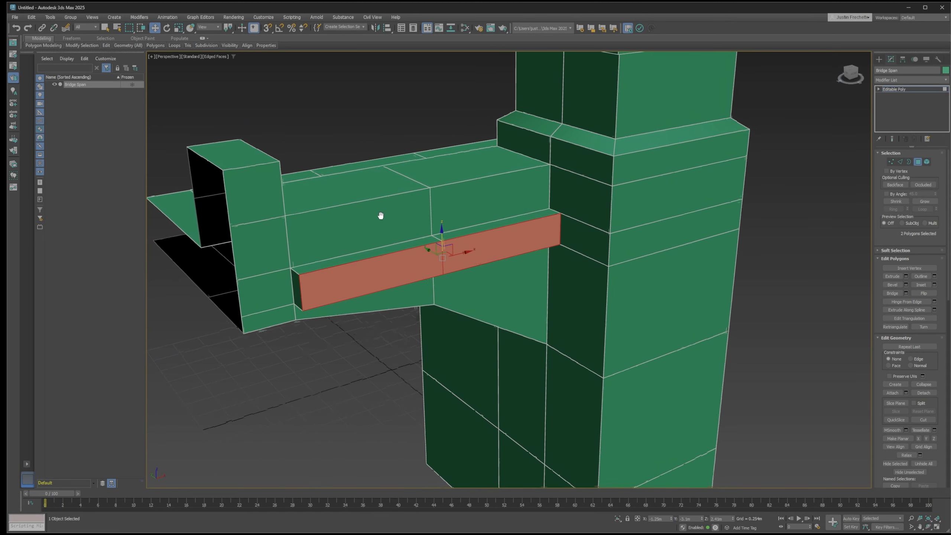
pyautogui.click(270, 199)
pyautogui.keyDown('ctrl'); pyautogui.click(269, 255); pyautogui.keyUp('ctrl')
pyautogui.keyDown('ctrl'); pyautogui.click(271, 293); pyautogui.keyUp('ctrl')
pyautogui.keyDown('ctrl'); pyautogui.click(280, 308); pyautogui.keyUp('ctrl')
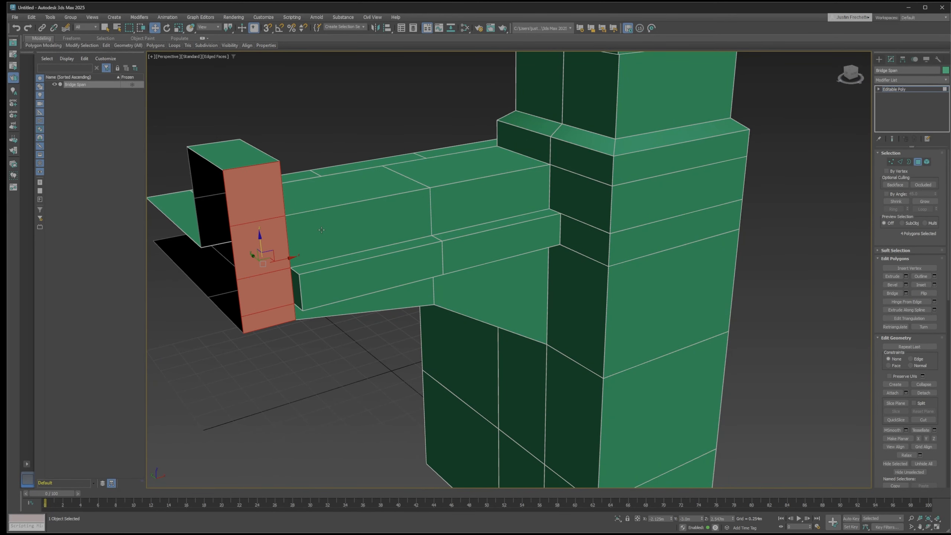
pyautogui.keyDown('alt'); pyautogui.moveTo(352, 220); pyautogui.dragTo(333, 208, button='middle'); pyautogui.keyUp('alt')
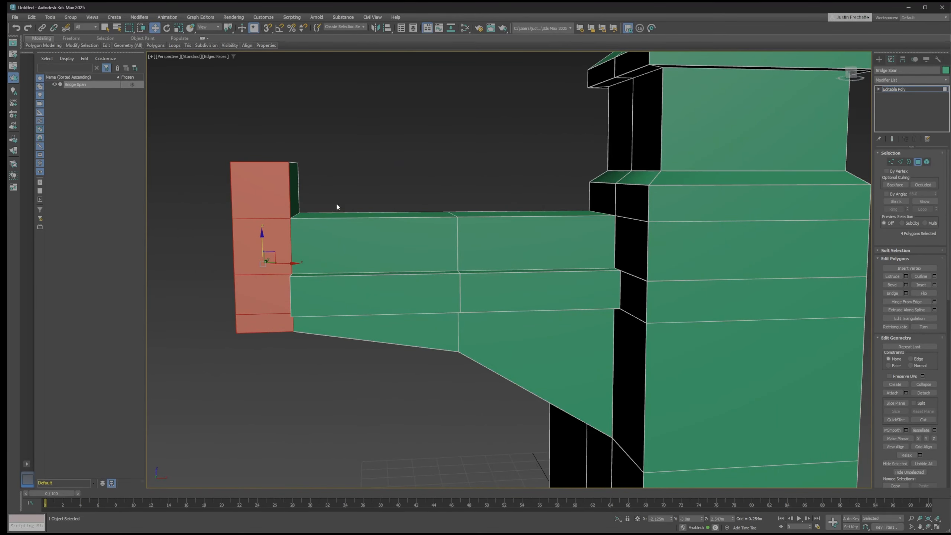
pyautogui.click(342, 179)
# In the front view, move the end block's inner vertices on the upper two horizontal edge lines toward the tower
pyautogui.hotkey('alt', 'w')
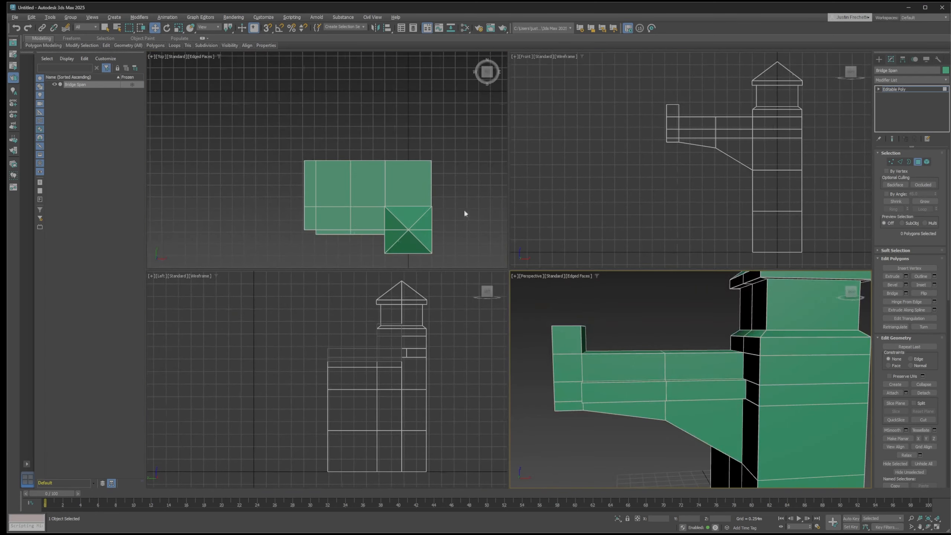
pyautogui.click(680, 166)
pyautogui.hotkey('alt', 'w')
pyautogui.scroll(5, 479, 212)
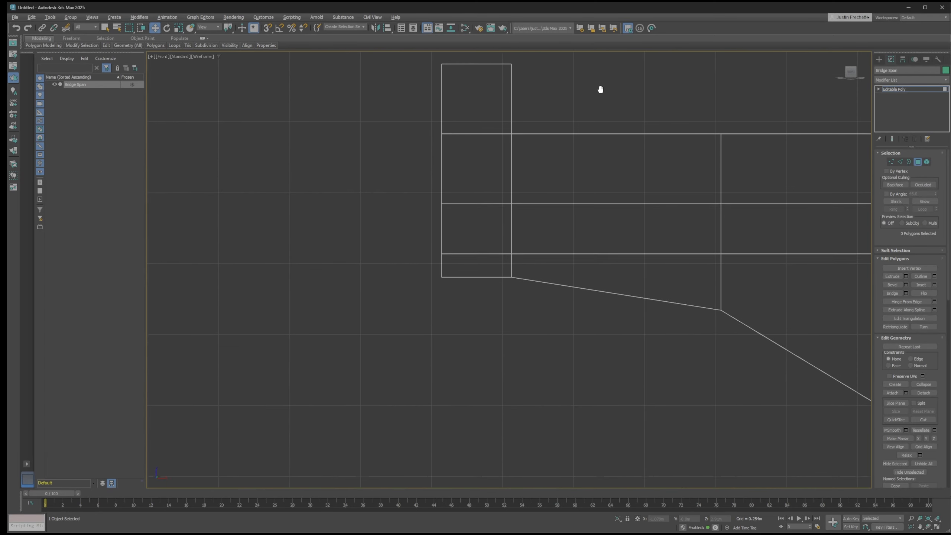
pyautogui.moveTo(601, 89); pyautogui.dragTo(540, 127, button='middle')
pyautogui.click(891, 161)
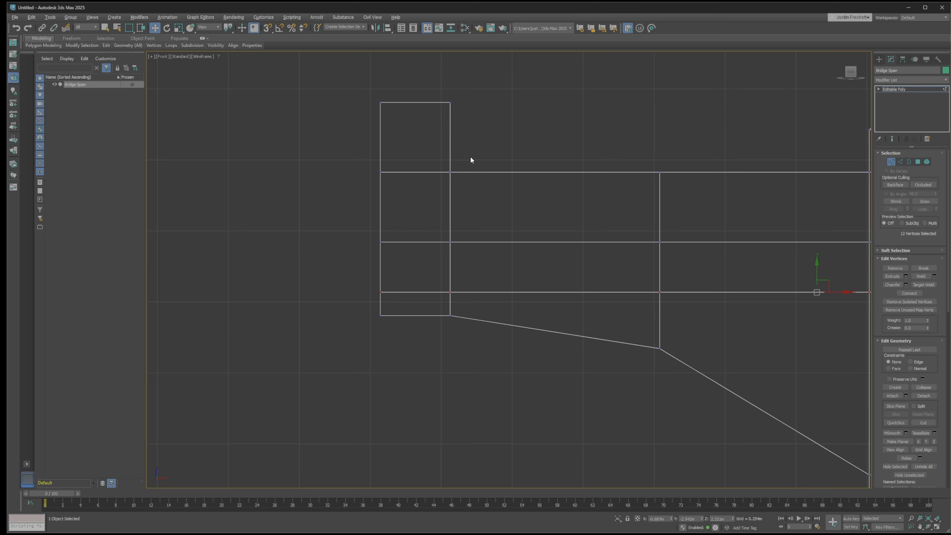
pyautogui.moveTo(470, 157); pyautogui.dragTo(441, 247)
pyautogui.moveTo(482, 219); pyautogui.dragTo(520, 220)
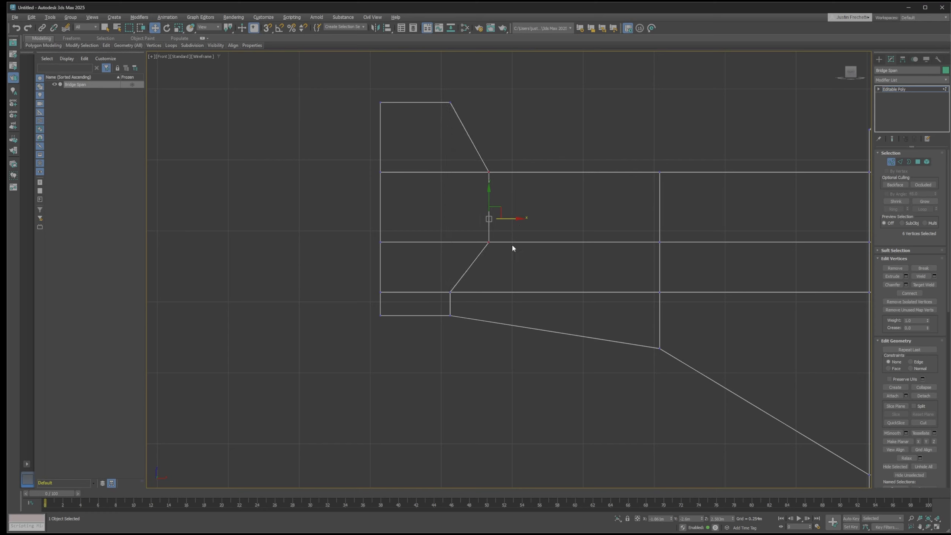
# Move the end block's inner vertices on the slice line slightly toward the tower and lower its outer bottom corner vertices
pyautogui.moveTo(460, 304); pyautogui.dragTo(499, 297)
pyautogui.moveTo(367, 311); pyautogui.dragTo(389, 348)
pyautogui.click(512, 391)
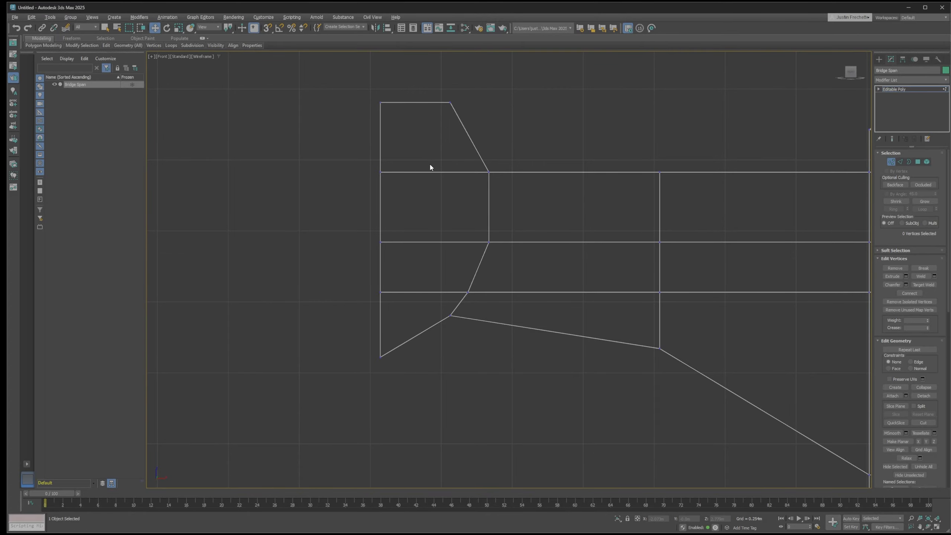
# Extrude the four stacked side polygons of the span's reshaped end block outward by 0.15 m in the perspective view
pyautogui.hotkey('alt', 'w')
pyautogui.middleClick(636, 333)
pyautogui.hotkey('alt', 'w')
pyautogui.moveTo(306, 284)
pyautogui.keyDown('alt'); pyautogui.mouseDown(button='middle')
pyautogui.moveTo(354, 283)
pyautogui.moveTo(353, 248)
pyautogui.moveTo(310, 266)
pyautogui.moveTo(340, 275)
pyautogui.moveTo(323, 279)
pyautogui.mouseUp(button='middle'); pyautogui.keyUp('alt')
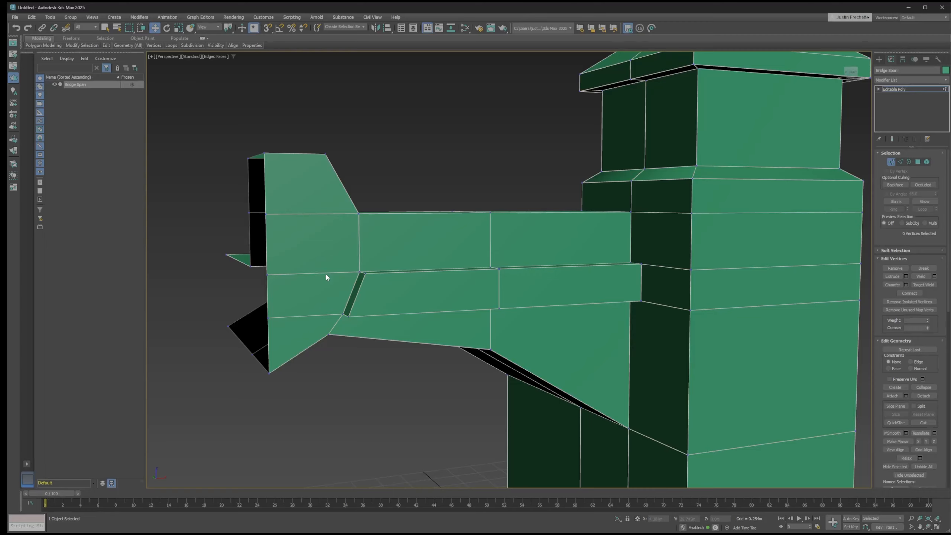
pyautogui.press('4')
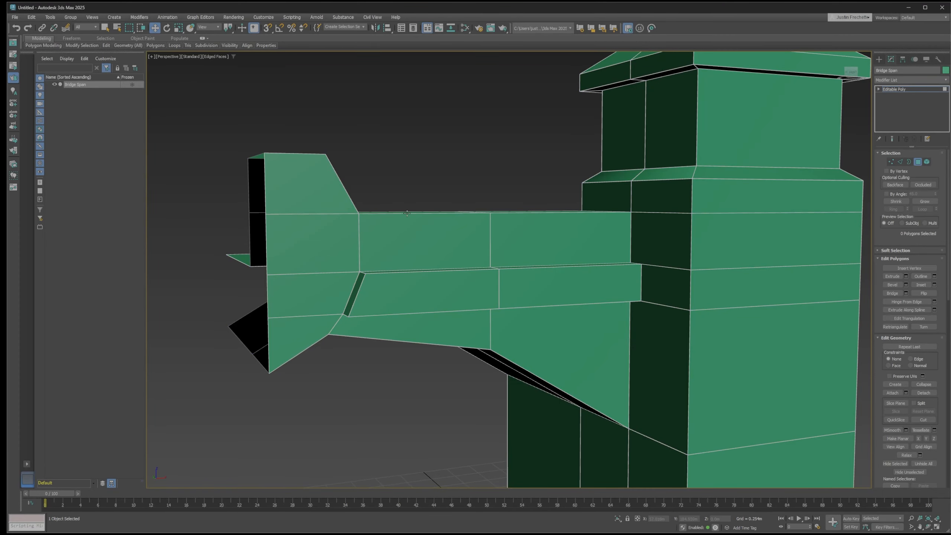
pyautogui.keyDown('alt'); pyautogui.moveTo(407, 190); pyautogui.dragTo(446, 218, button='middle'); pyautogui.keyUp('alt')
pyautogui.click(275, 205)
pyautogui.keyDown('ctrl'); pyautogui.click(283, 251); pyautogui.keyUp('ctrl')
pyautogui.keyDown('ctrl'); pyautogui.click(269, 301); pyautogui.keyUp('ctrl')
pyautogui.keyDown('ctrl'); pyautogui.click(256, 343); pyautogui.keyUp('ctrl')
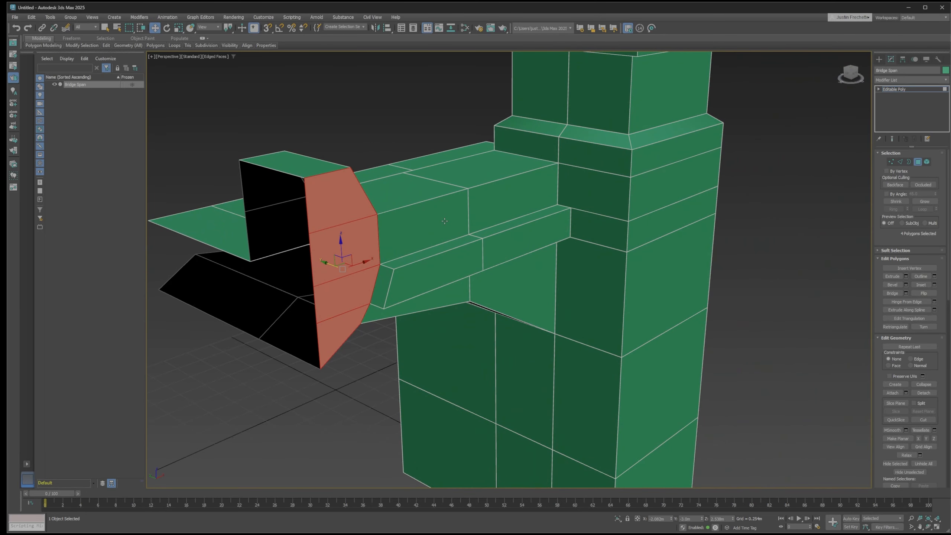
pyautogui.click(905, 277)
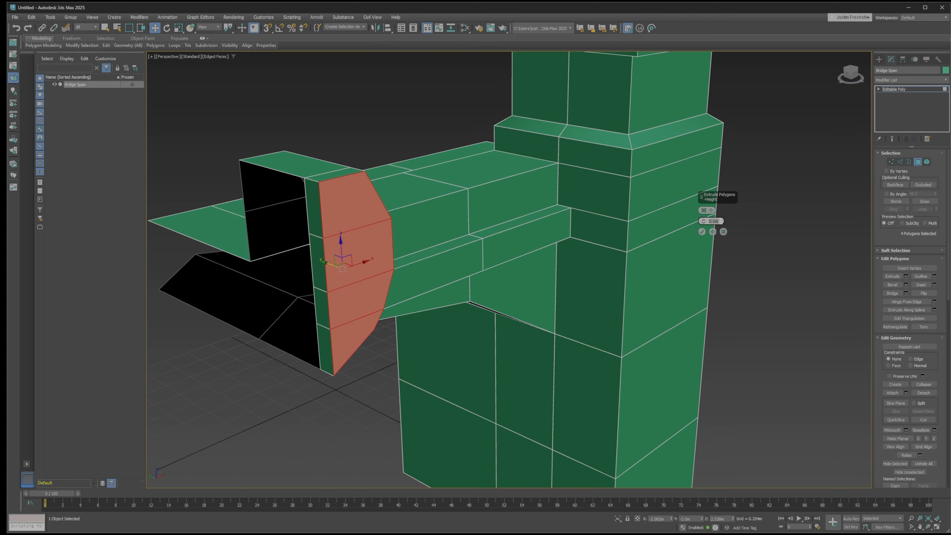
pyautogui.write('.15')
pyautogui.press('Return')
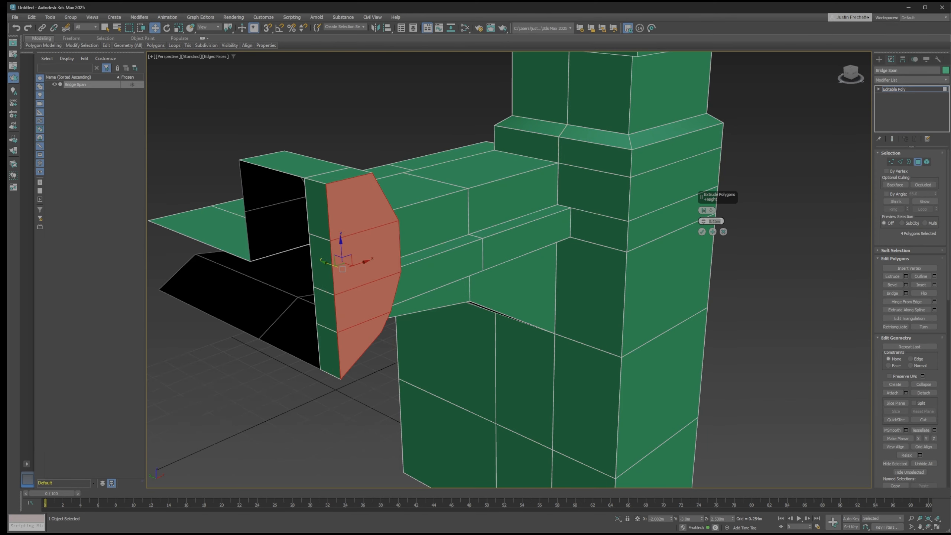
pyautogui.click(703, 231)
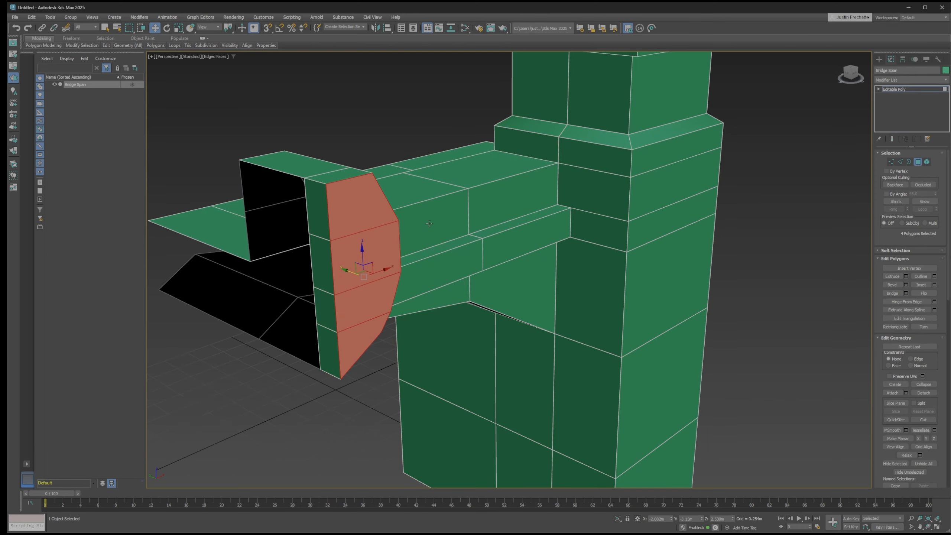
pyautogui.keyDown('alt'); pyautogui.moveTo(429, 224); pyautogui.dragTo(366, 267, button='middle'); pyautogui.keyUp('alt')
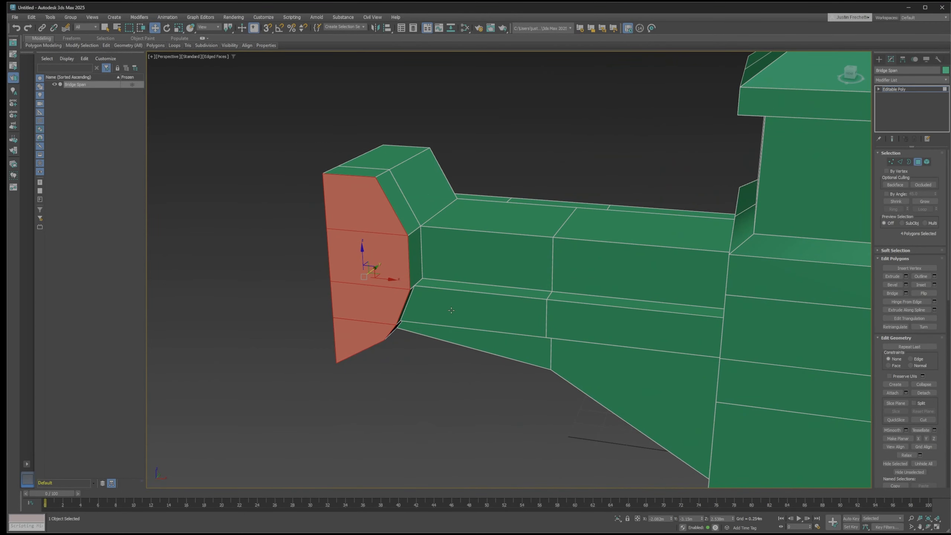
# Try shifting the end block's four extruded side polygons along X away from the tower, and undo the move
pyautogui.scroll(2, 433, 267)
pyautogui.keyDown('alt'); pyautogui.moveTo(447, 299); pyautogui.dragTo(484, 287, button='middle'); pyautogui.keyUp('alt')
pyautogui.scroll(3, 434, 302)
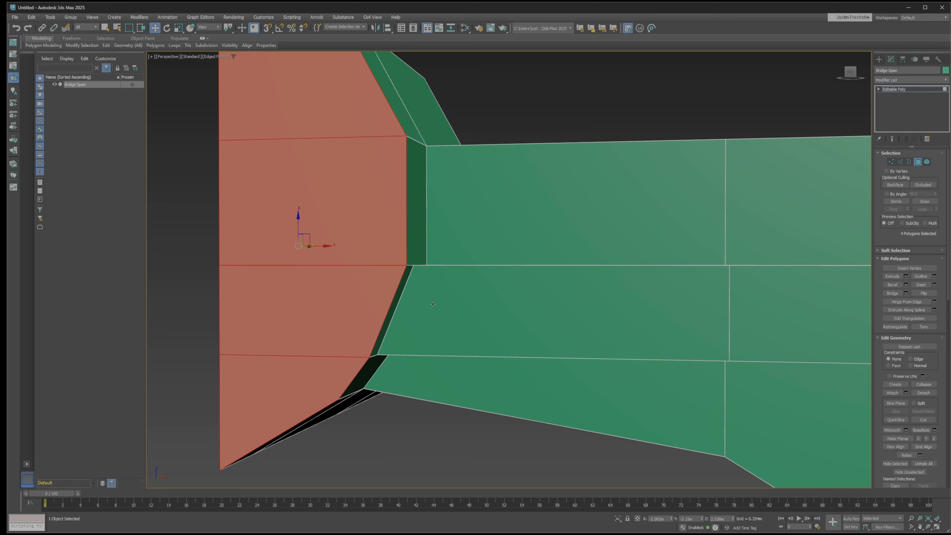
pyautogui.moveTo(325, 246); pyautogui.dragTo(304, 246)
pyautogui.keyDown('alt'); pyautogui.moveTo(412, 282); pyautogui.dragTo(386, 285, button='middle'); pyautogui.keyUp('alt')
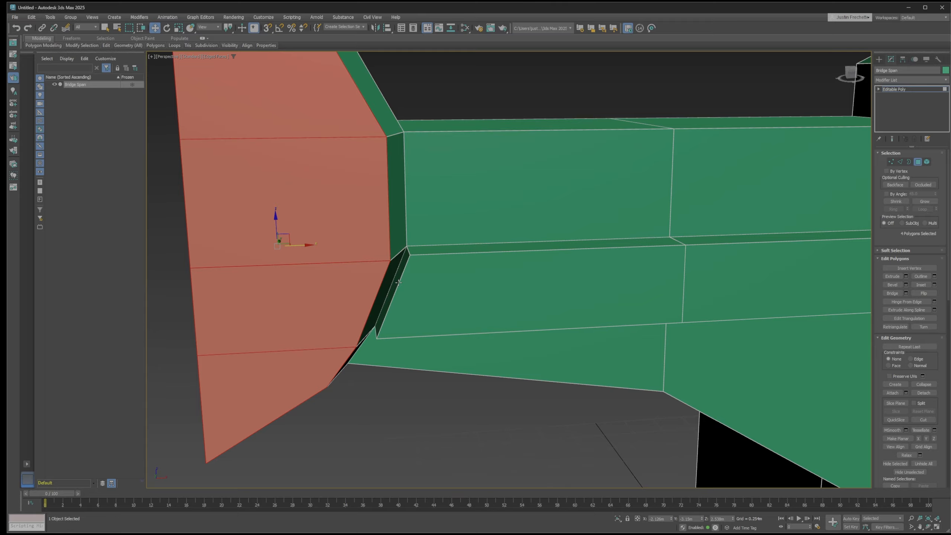
pyautogui.hotkey('ctrl', 'z')
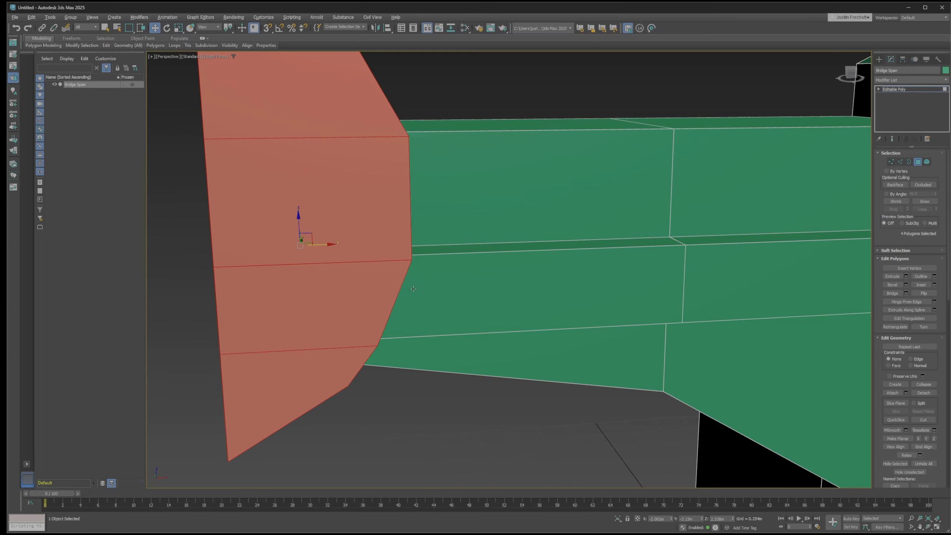
# Delete the top, sloped and inner side polygons of the end block's raised section behind the extruded trim
pyautogui.keyDown('alt'); pyautogui.moveTo(412, 288); pyautogui.dragTo(592, 272, button='middle'); pyautogui.keyUp('alt')
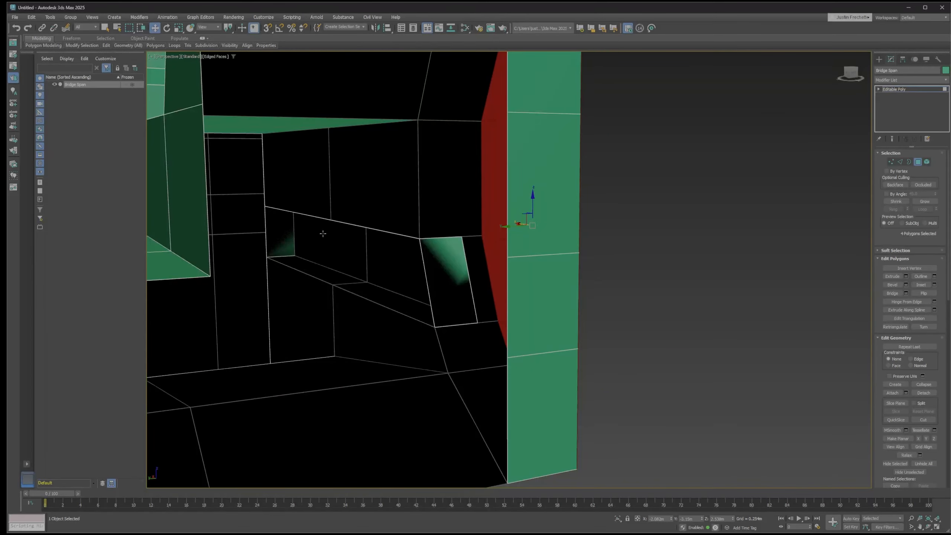
pyautogui.keyDown('alt'); pyautogui.moveTo(281, 238); pyautogui.dragTo(297, 255, button='middle'); pyautogui.keyUp('alt')
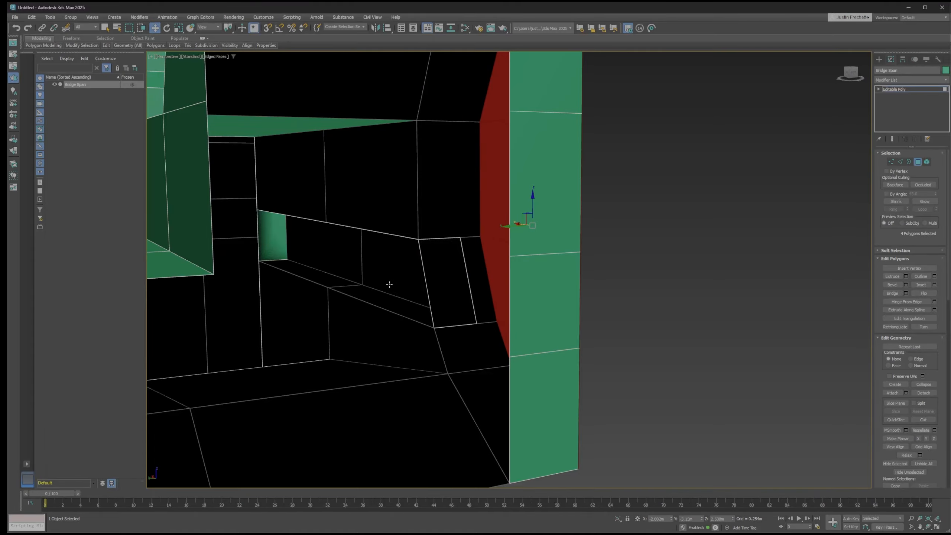
pyautogui.keyDown('alt'); pyautogui.moveTo(524, 300); pyautogui.dragTo(343, 338, button='middle'); pyautogui.keyUp('alt')
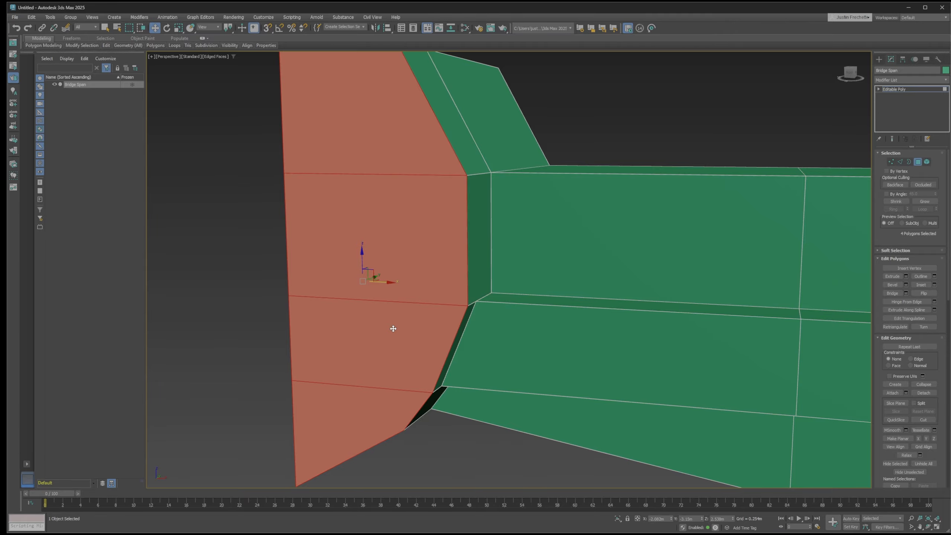
pyautogui.scroll(-5, 393, 328)
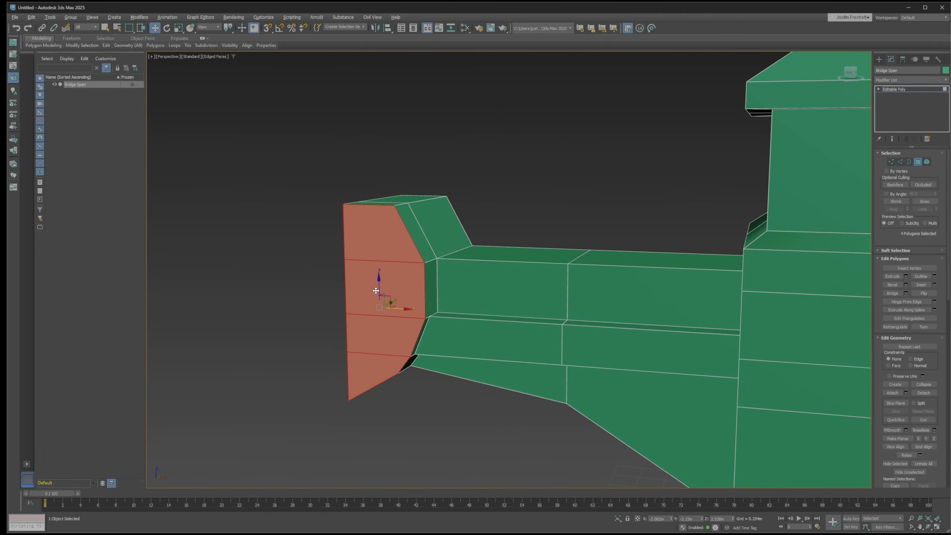
pyautogui.keyDown('alt'); pyautogui.moveTo(376, 291); pyautogui.dragTo(633, 322, button='middle'); pyautogui.keyUp('alt')
pyautogui.click(535, 266)
pyautogui.keyDown('ctrl'); pyautogui.click(489, 343); pyautogui.keyUp('ctrl')
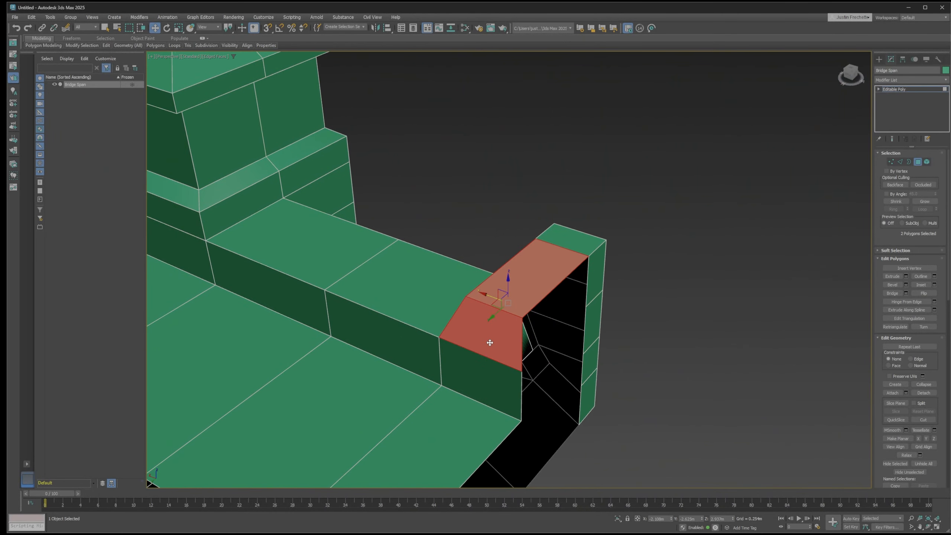
pyautogui.keyDown('alt'); pyautogui.moveTo(485, 314); pyautogui.dragTo(517, 317, button='middle'); pyautogui.keyUp('alt')
pyautogui.keyDown('ctrl'); pyautogui.click(472, 310); pyautogui.keyUp('ctrl')
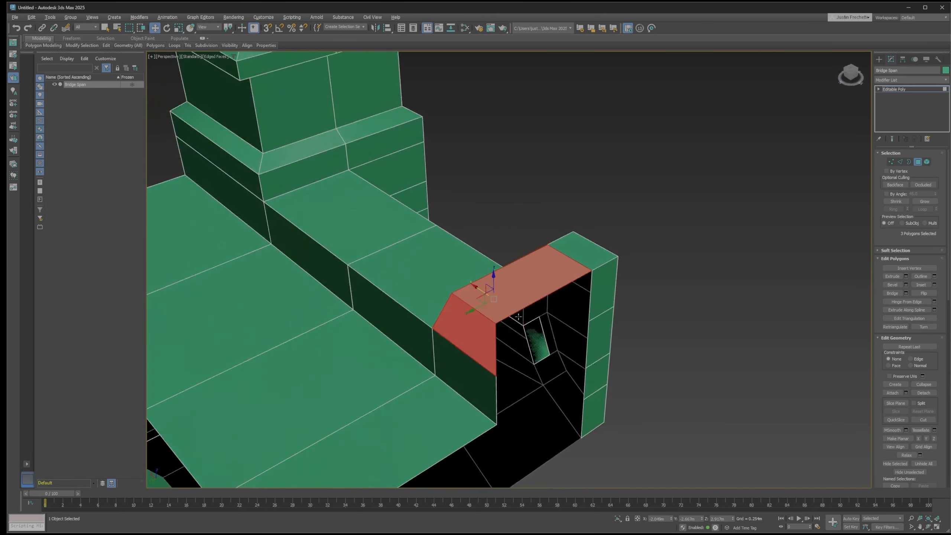
pyautogui.press('Delete')
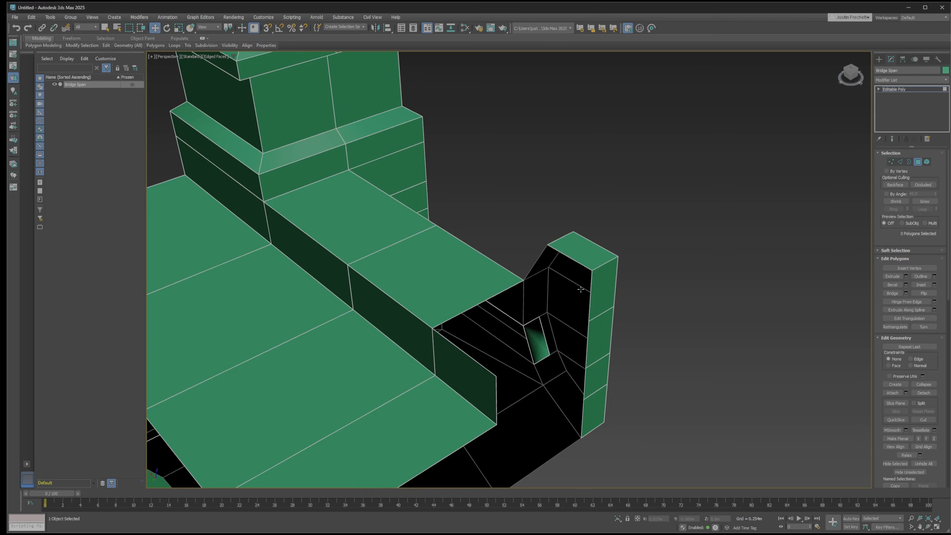
# Extend the open end edge of the parapet's top surface away from the tower as a new polygon reaching the span's end
pyautogui.keyDown('alt'); pyautogui.moveTo(581, 282); pyautogui.dragTo(578, 286, button='middle'); pyautogui.keyUp('alt')
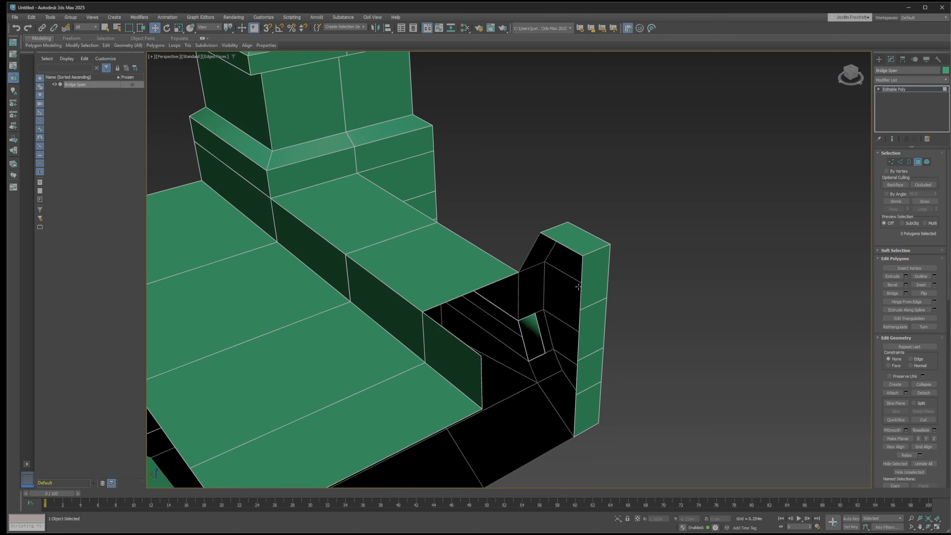
pyautogui.click(900, 162)
pyautogui.click(483, 285)
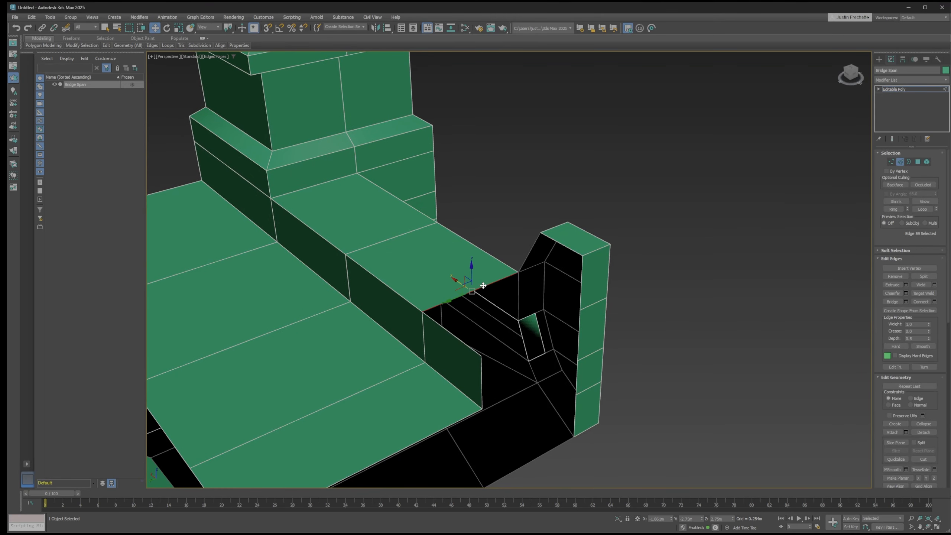
pyautogui.keyDown('alt'); pyautogui.moveTo(483, 286); pyautogui.dragTo(520, 245, button='middle'); pyautogui.keyUp('alt')
pyautogui.scroll(3, 479, 289)
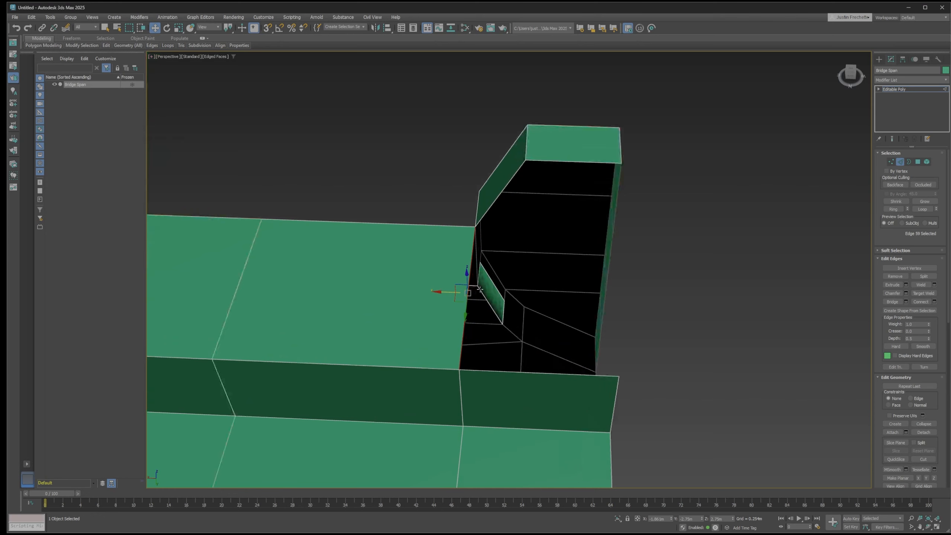
pyautogui.keyDown('alt'); pyautogui.moveTo(480, 289); pyautogui.dragTo(449, 284, button='middle'); pyautogui.keyUp('alt')
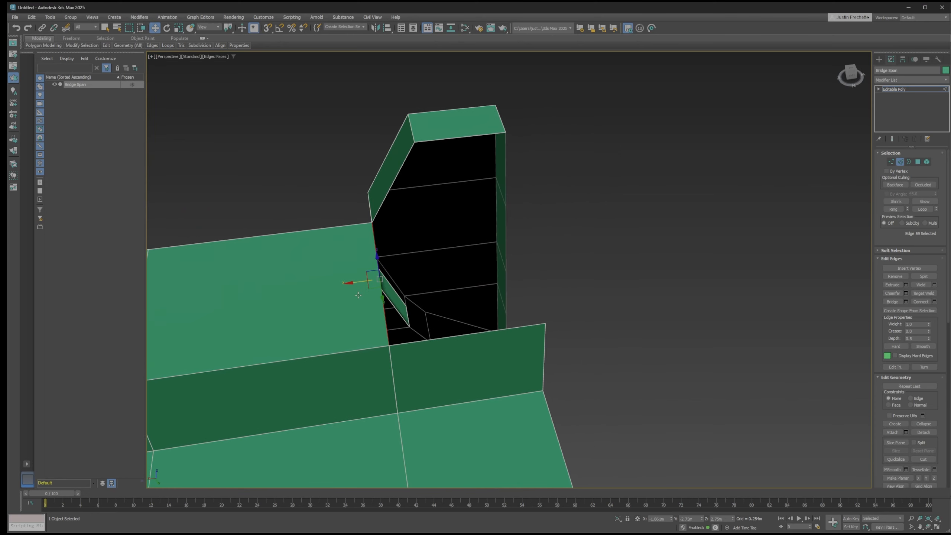
pyautogui.keyDown('shift'); pyautogui.moveTo(350, 280); pyautogui.dragTo(480, 279); pyautogui.keyUp('shift')
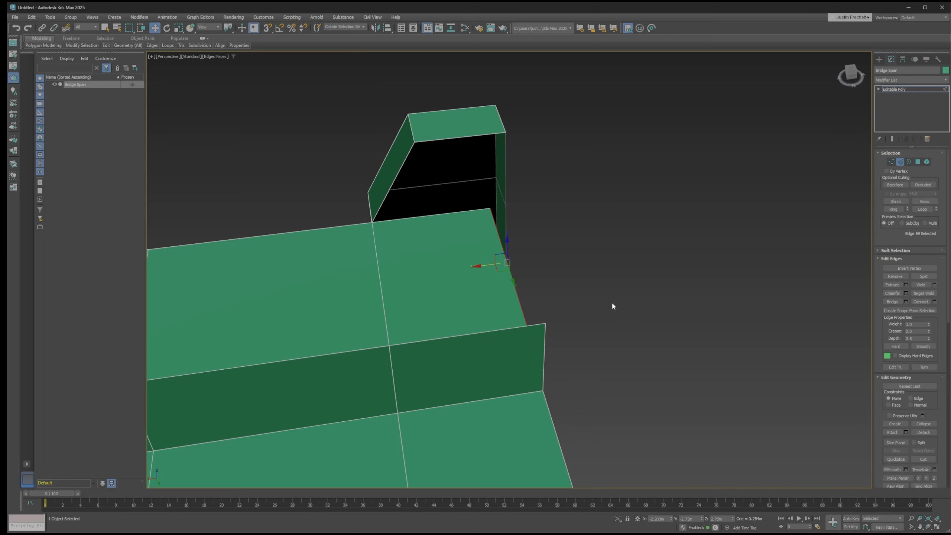
pyautogui.keyDown('alt'); pyautogui.moveTo(626, 306); pyautogui.dragTo(576, 292, button='middle'); pyautogui.keyUp('alt')
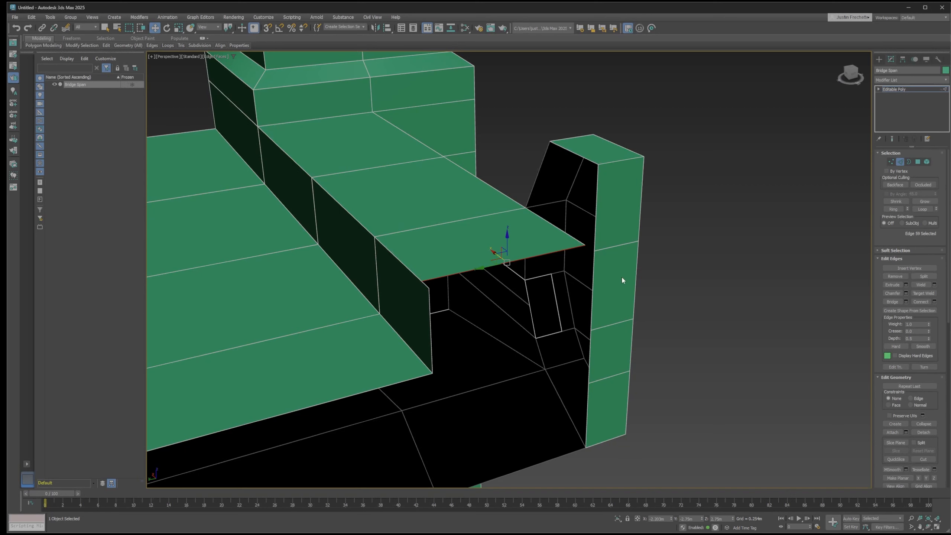
# Target weld the new top polygon's two free corners to the adjacent trim and inner parapet wall vertices
pyautogui.press('1')
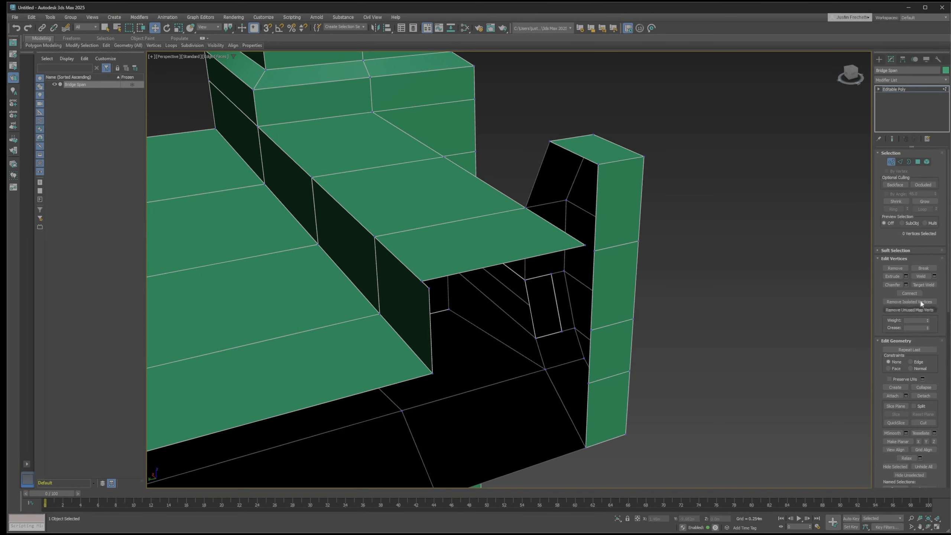
pyautogui.click(919, 284)
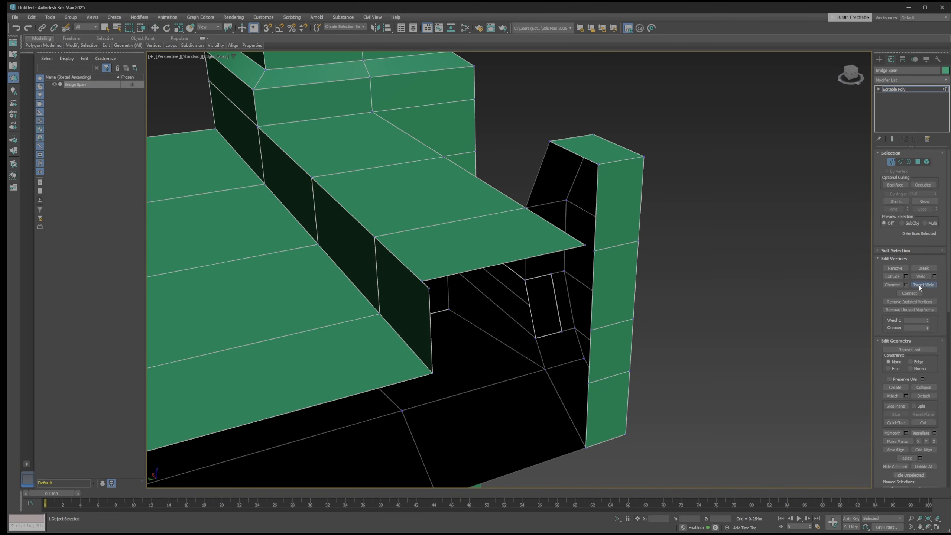
pyautogui.click(585, 243)
pyautogui.click(594, 251)
pyautogui.click(424, 281)
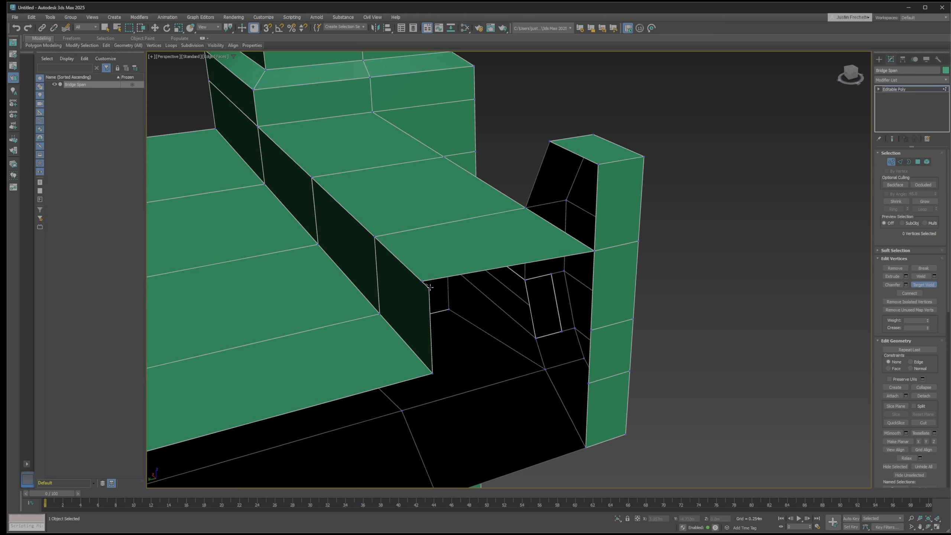
pyautogui.click(429, 288)
pyautogui.click(915, 286)
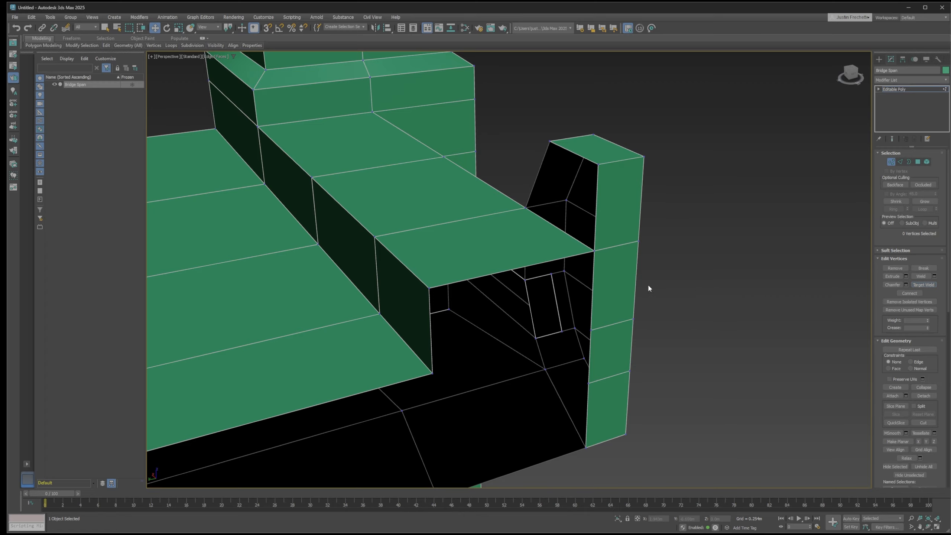
# Extend the upright open edge of the raised end trim toward the tower to form a new inner side polygon
pyautogui.keyDown('alt'); pyautogui.moveTo(578, 271); pyautogui.dragTo(478, 325, button='middle'); pyautogui.keyUp('alt')
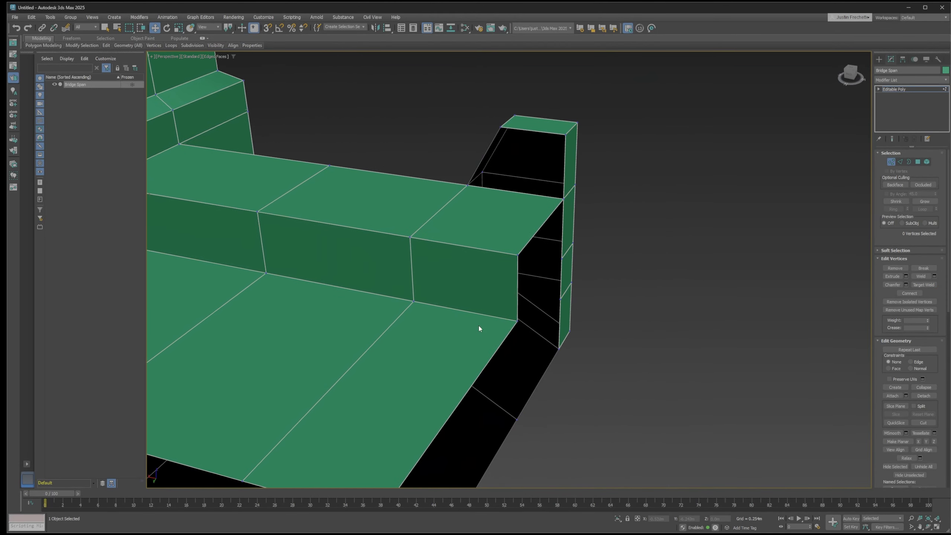
pyautogui.click(900, 162)
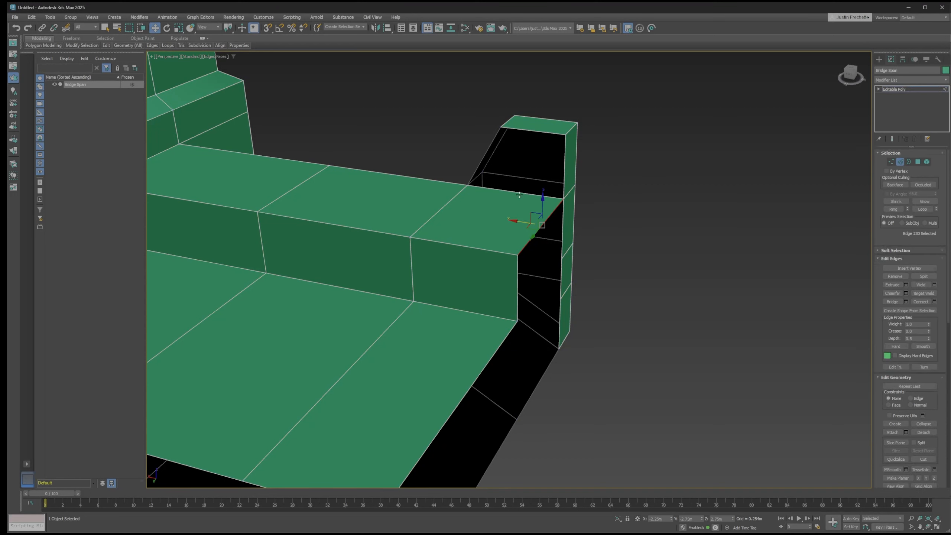
pyautogui.click(519, 193)
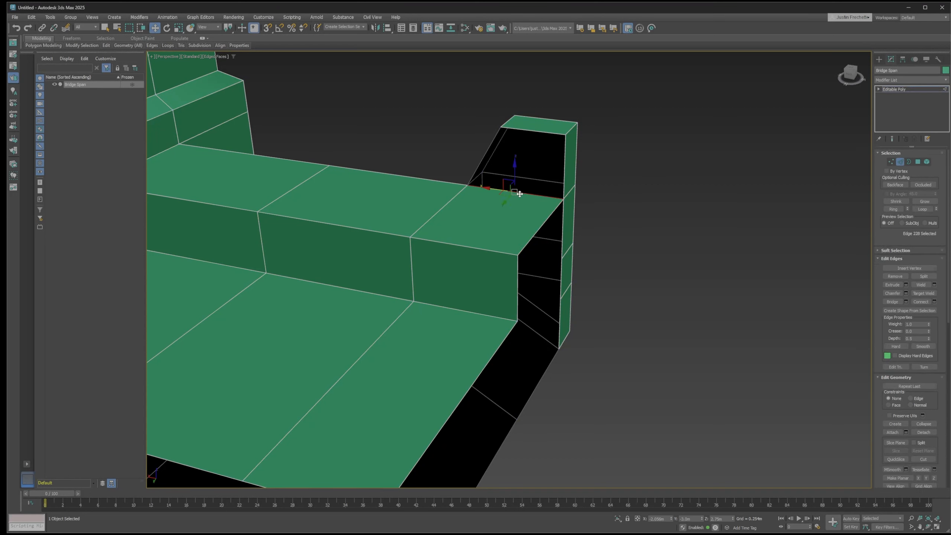
pyautogui.click(909, 162)
pyautogui.click(551, 135)
pyautogui.click(665, 175)
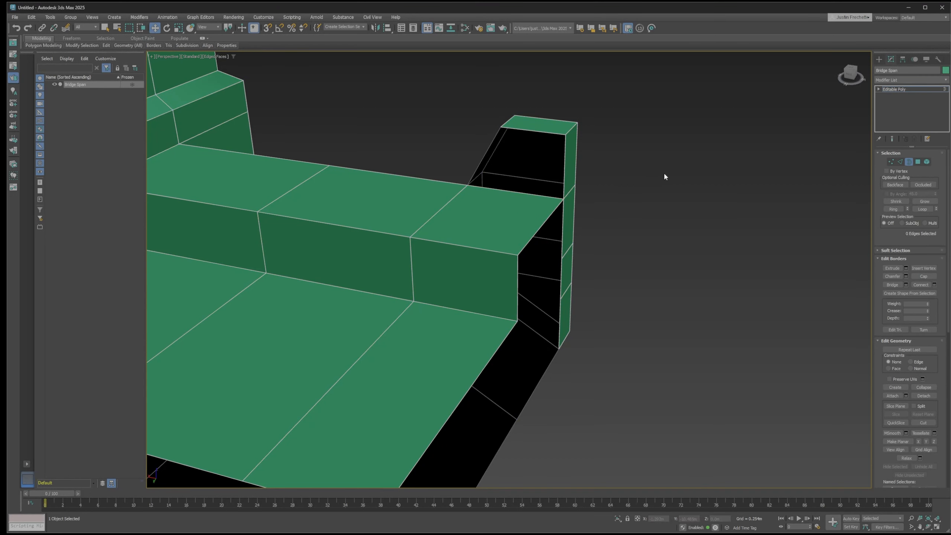
pyautogui.click(900, 162)
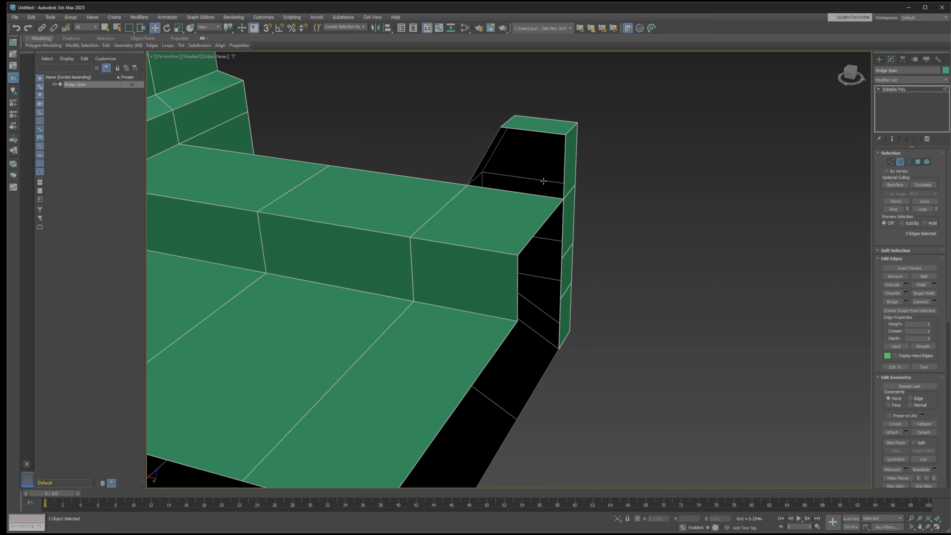
pyautogui.moveTo(535, 178); pyautogui.dragTo(539, 249, button='middle')
pyautogui.scroll(4, 469, 229)
pyautogui.moveTo(539, 249); pyautogui.dragTo(520, 259, button='middle')
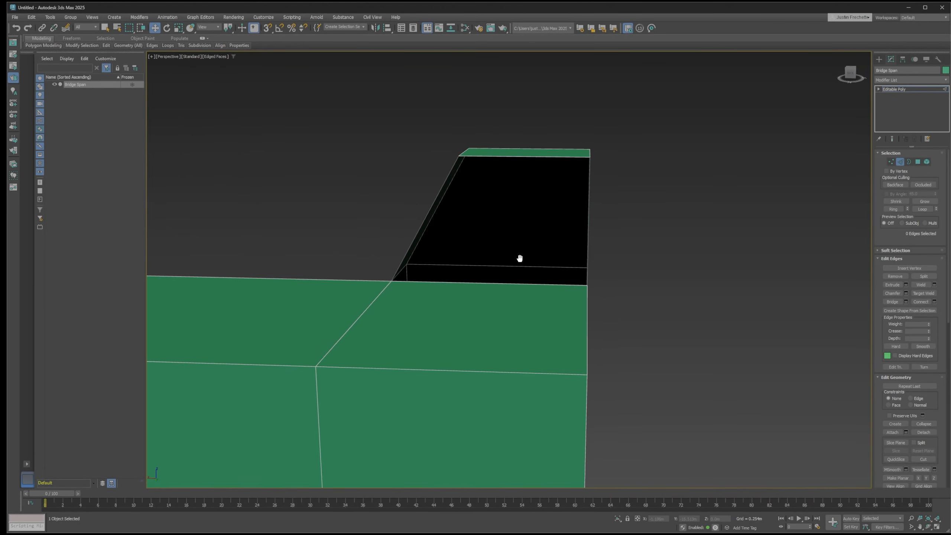
pyautogui.click(588, 223)
pyautogui.keyDown('alt'); pyautogui.moveTo(588, 223); pyautogui.dragTo(662, 236, button='middle'); pyautogui.keyUp('alt')
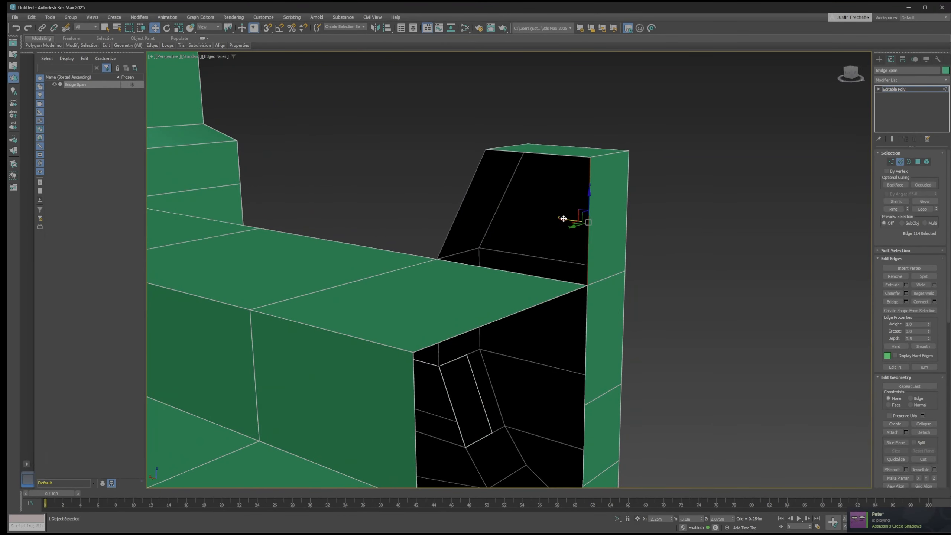
pyautogui.moveTo(565, 219); pyautogui.dragTo(472, 215)
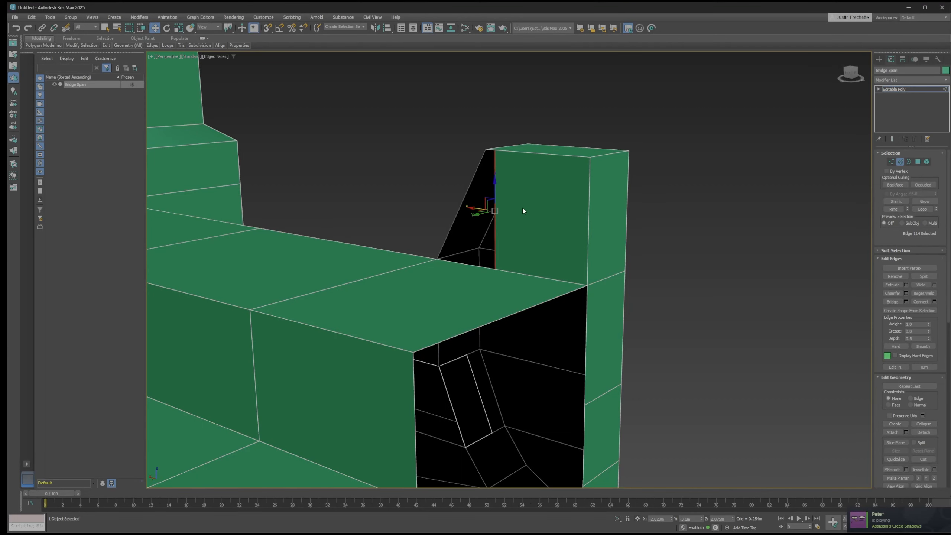
# Target weld the new inner polygon's free upper and lower vertices to the corners of the trim's sloped edge
pyautogui.press('1')
pyautogui.scroll(3, 486, 150)
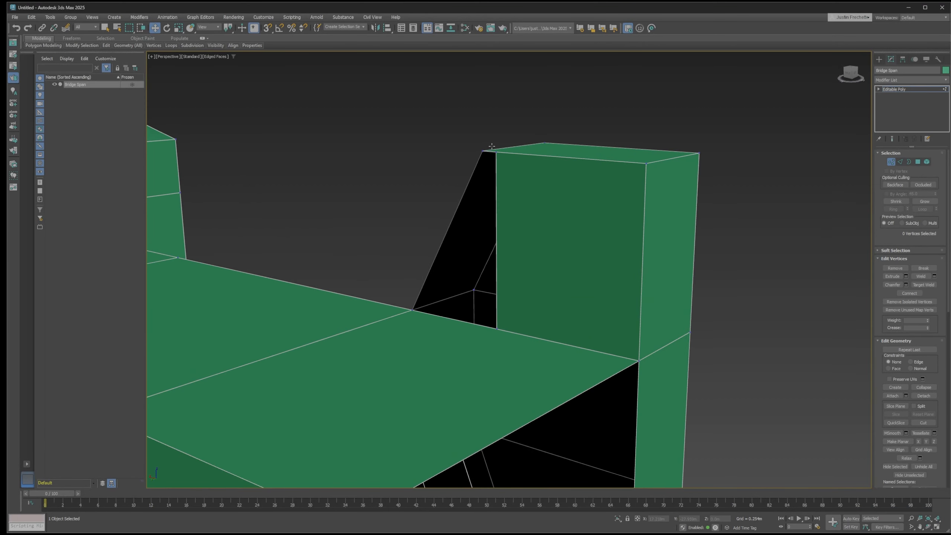
pyautogui.click(923, 285)
pyautogui.click(497, 152)
pyautogui.click(483, 151)
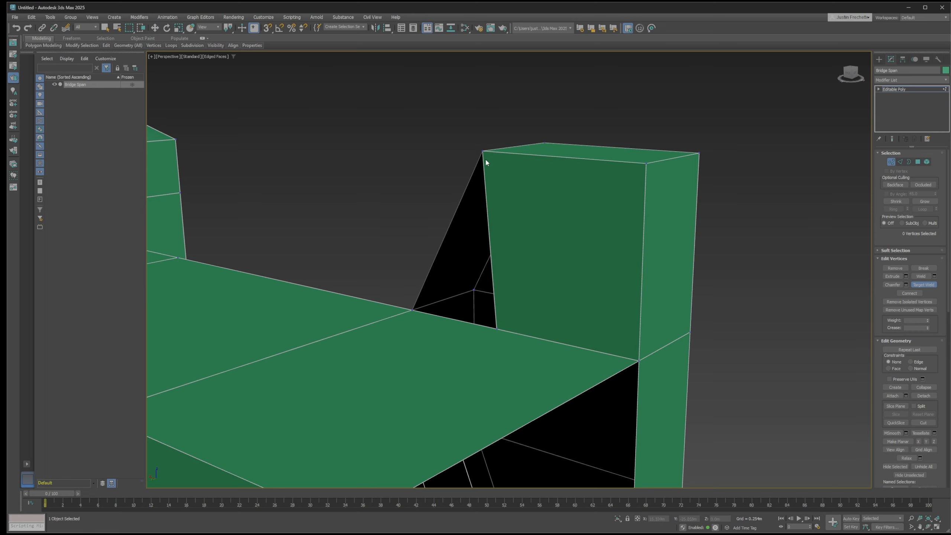
pyautogui.click(497, 330)
pyautogui.click(411, 310)
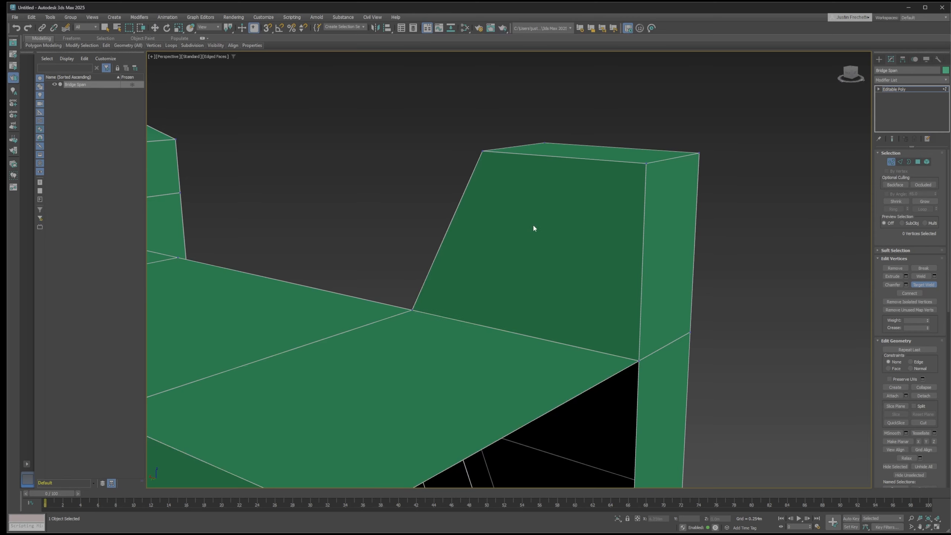
pyautogui.scroll(-3, 533, 224)
pyautogui.click(923, 285)
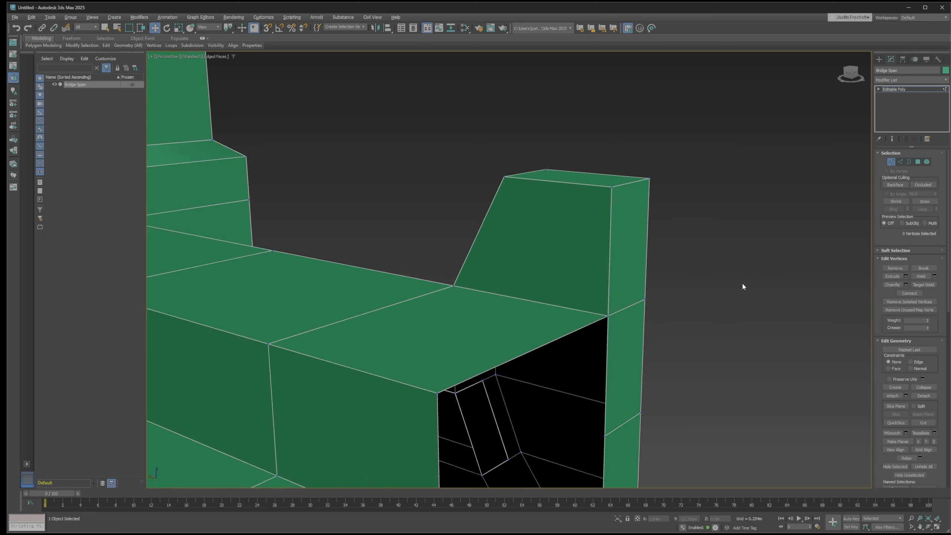
# Delete the four stacked polygons closing the end face of the raised trim at the span's open end
pyautogui.keyDown('alt'); pyautogui.moveTo(742, 283); pyautogui.dragTo(568, 314, button='middle'); pyautogui.keyUp('alt')
pyautogui.scroll(-4, 715, 276)
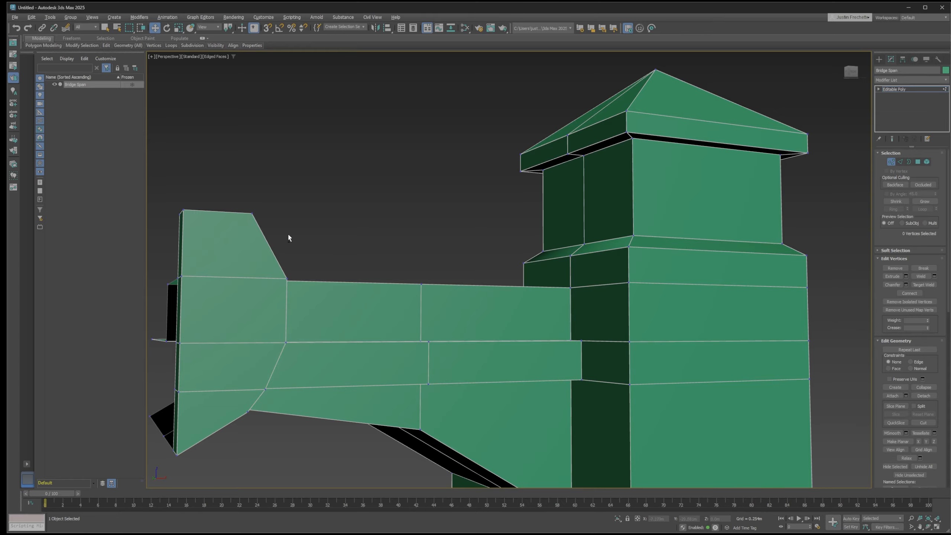
pyautogui.keyDown('alt'); pyautogui.moveTo(288, 238); pyautogui.dragTo(400, 166, button='middle'); pyautogui.keyUp('alt')
pyautogui.scroll(-4, 410, 181)
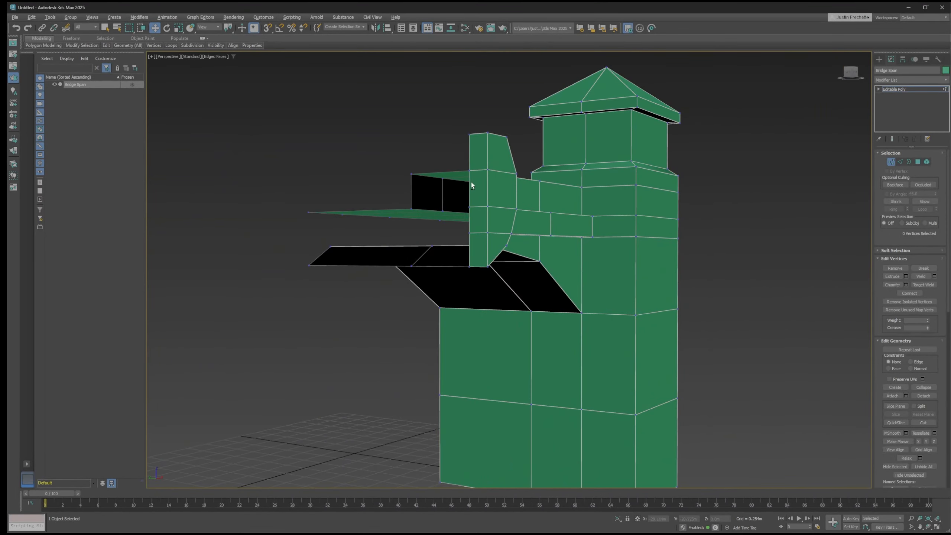
pyautogui.keyDown('alt'); pyautogui.moveTo(471, 182); pyautogui.dragTo(461, 190, button='middle'); pyautogui.keyUp('alt')
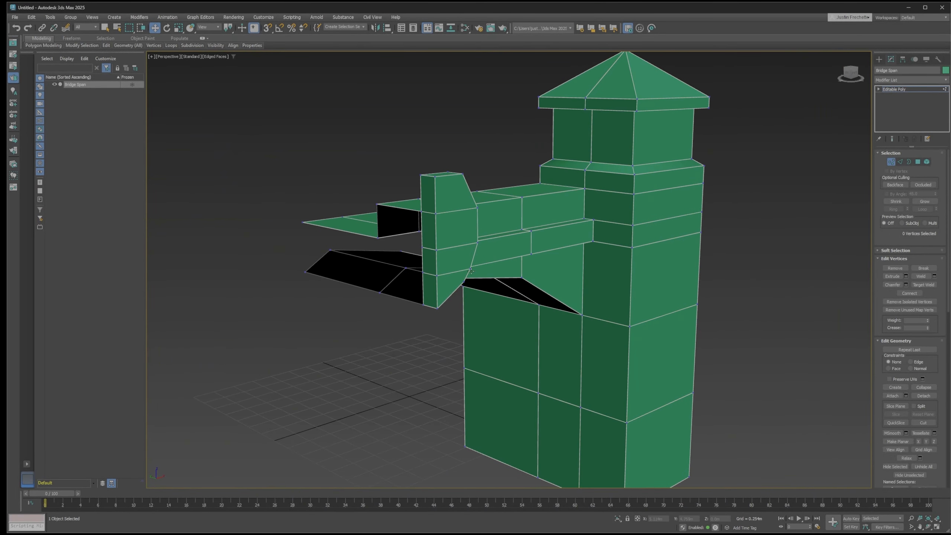
pyautogui.click(918, 162)
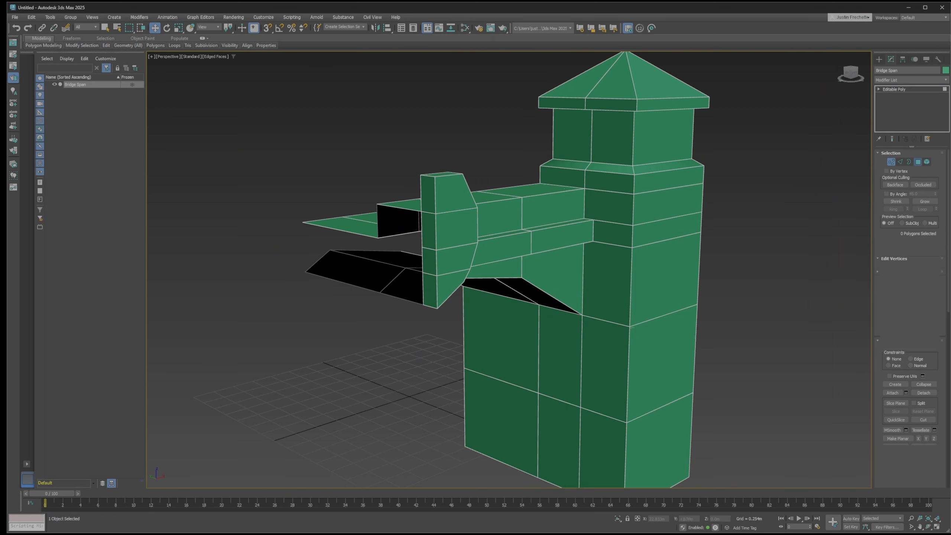
pyautogui.click(431, 193)
pyautogui.keyDown('ctrl'); pyautogui.click(431, 231); pyautogui.keyUp('ctrl')
pyautogui.keyDown('ctrl'); pyautogui.click(433, 262); pyautogui.keyUp('ctrl')
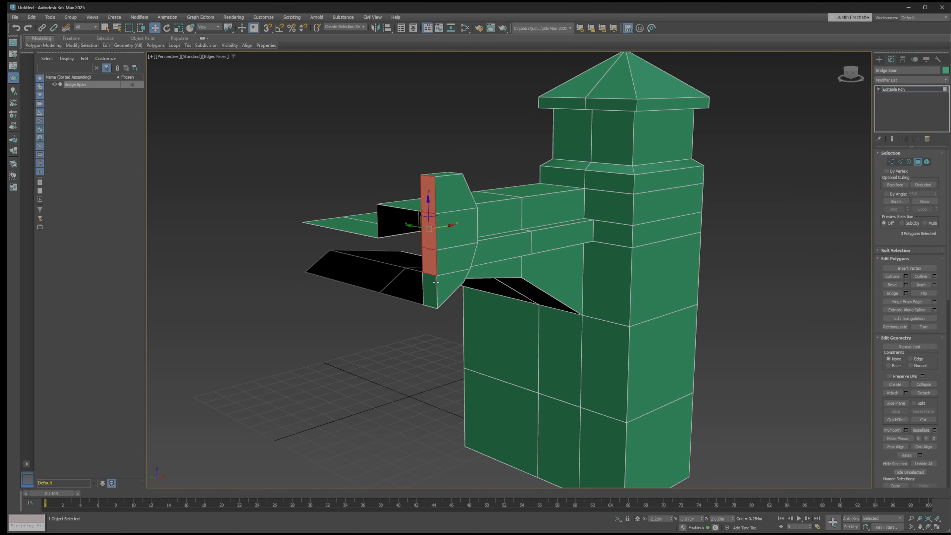
pyautogui.keyDown('ctrl'); pyautogui.click(431, 288); pyautogui.keyUp('ctrl')
pyautogui.press('Delete')
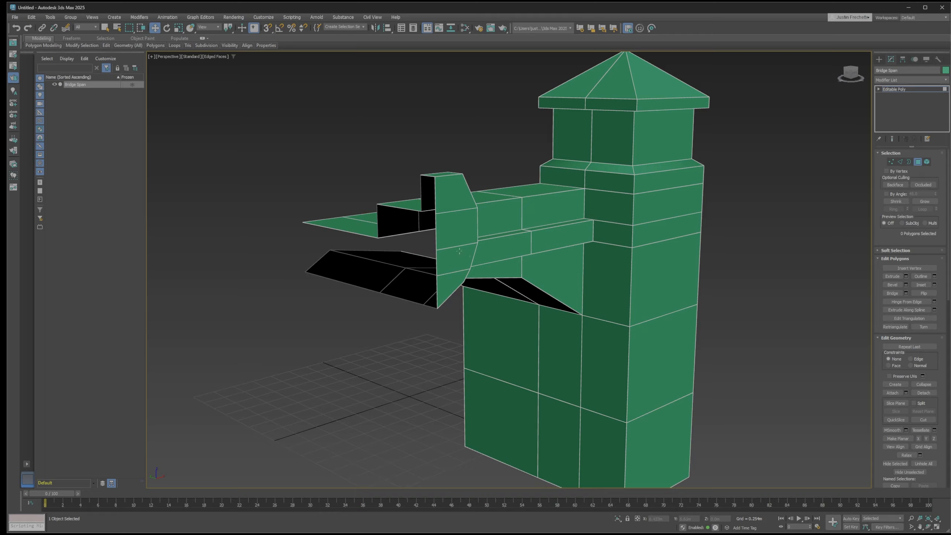
# Add a Symmetry modifier to the Bridge Span, positioned at the deck's long open edge beside the tower
pyautogui.moveTo(361, 206)
pyautogui.keyDown('alt'); pyautogui.mouseDown(button='middle')
pyautogui.moveTo(361, 214)
pyautogui.moveTo(448, 204)
pyautogui.moveTo(386, 217)
pyautogui.moveTo(344, 205)
pyautogui.mouseUp(button='middle'); pyautogui.keyUp('alt')
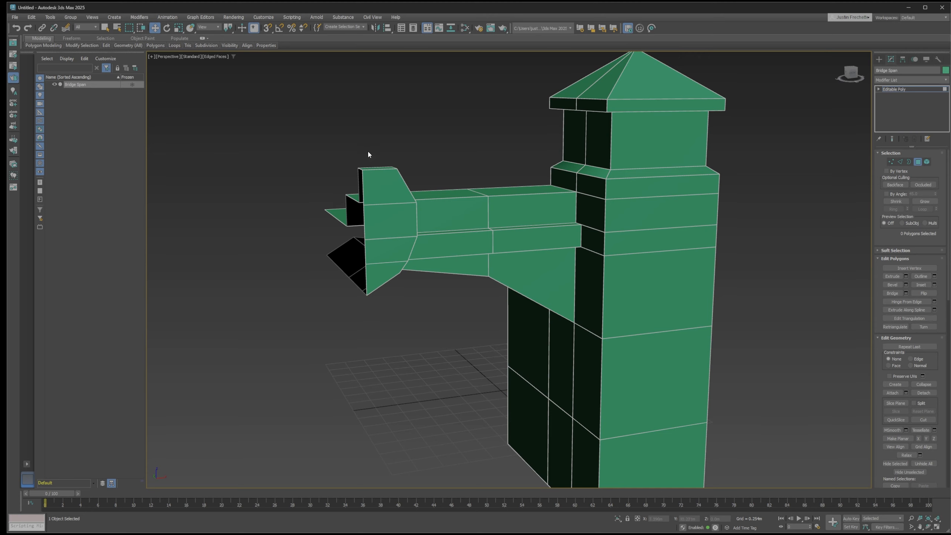
pyautogui.keyDown('alt'); pyautogui.moveTo(355, 162); pyautogui.dragTo(431, 166, button='middle'); pyautogui.keyUp('alt')
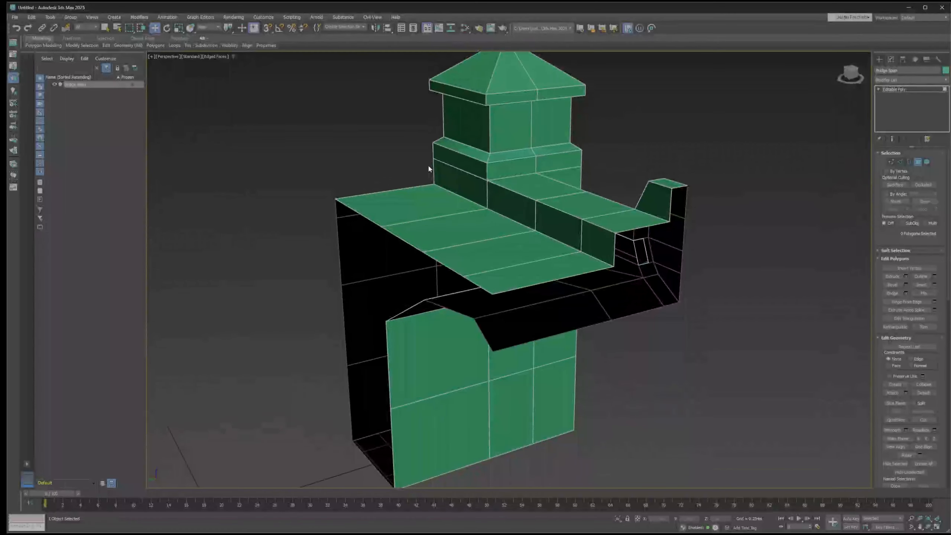
pyautogui.press('2')
pyautogui.keyDown('alt'); pyautogui.moveTo(379, 170); pyautogui.dragTo(378, 134, button='middle'); pyautogui.keyUp('alt')
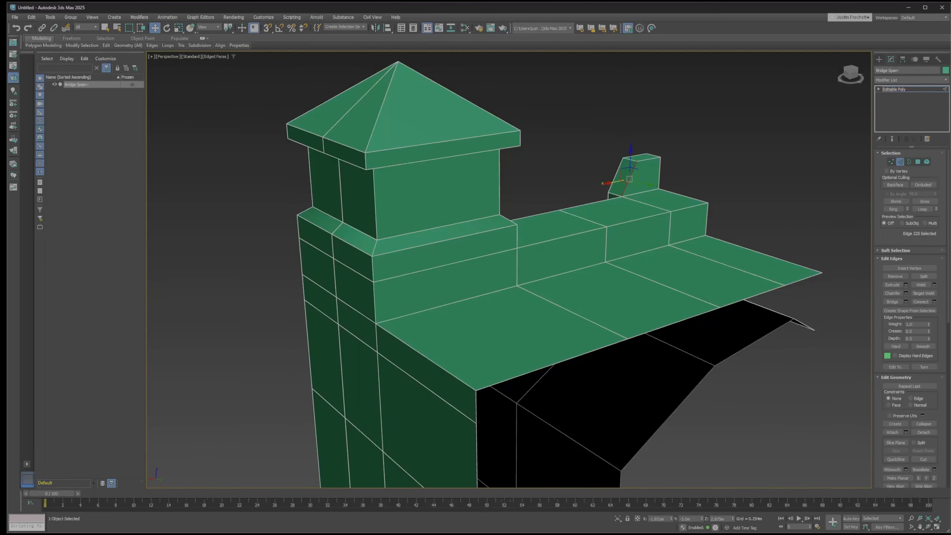
pyautogui.click(531, 372)
pyautogui.scroll(-3, 722, 363)
pyautogui.moveTo(725, 361); pyautogui.dragTo(615, 292, button='middle')
pyautogui.click(904, 80)
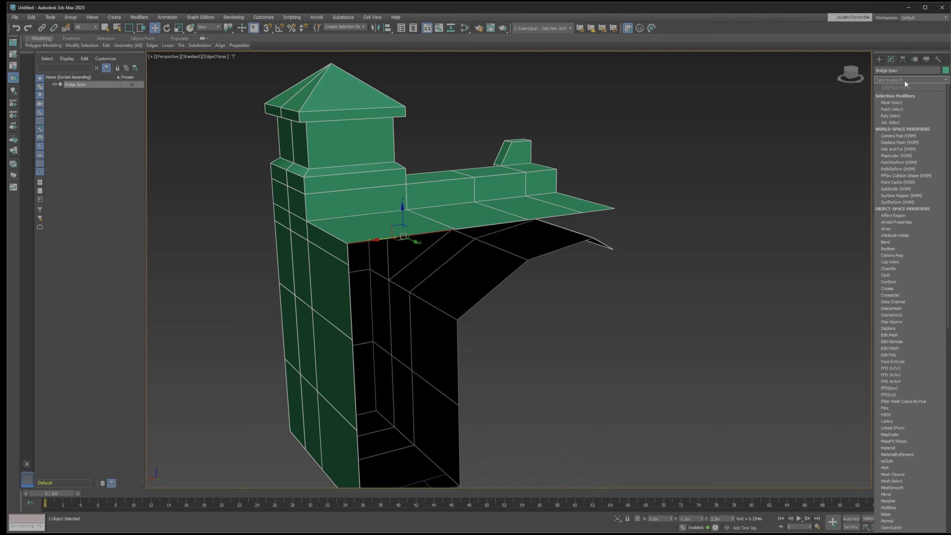
pyautogui.write('sym')
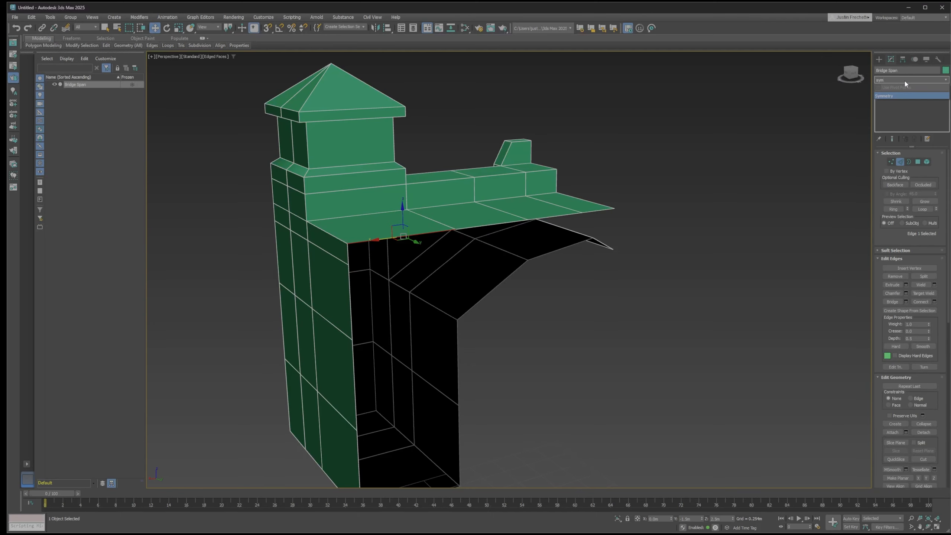
pyautogui.click(895, 95)
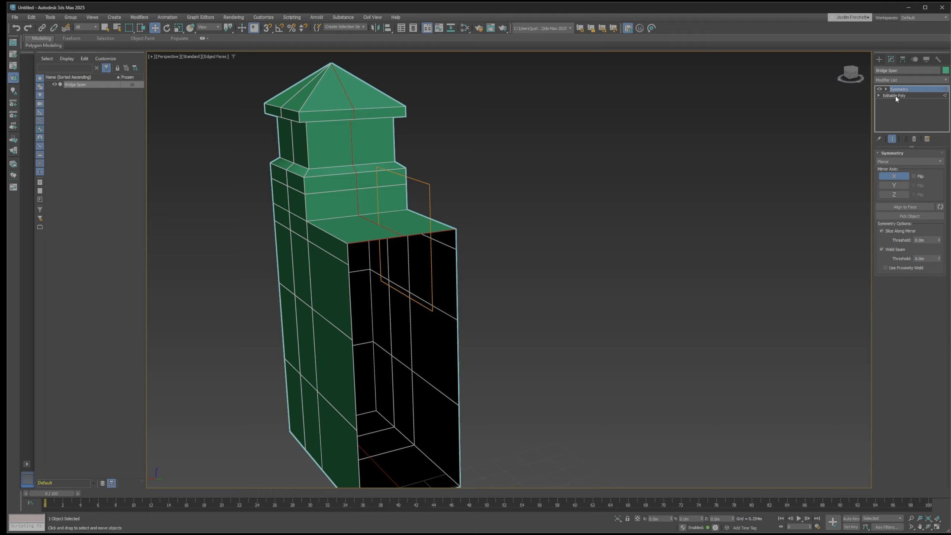
# Set the Symmetry mirror axis to Y with Flip enabled to mirror the span across its width
pyautogui.keyDown('alt'); pyautogui.moveTo(638, 167); pyautogui.dragTo(575, 181, button='middle'); pyautogui.keyUp('alt')
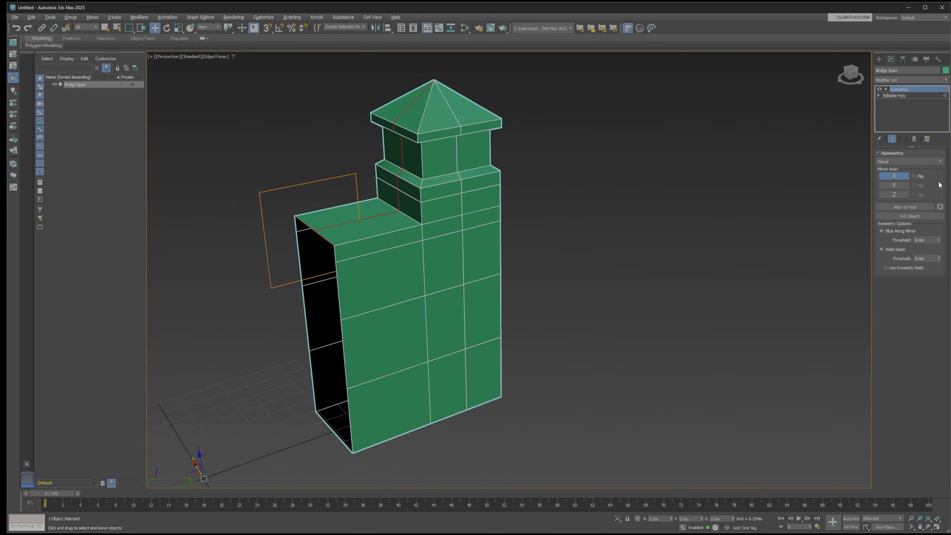
pyautogui.click(893, 186)
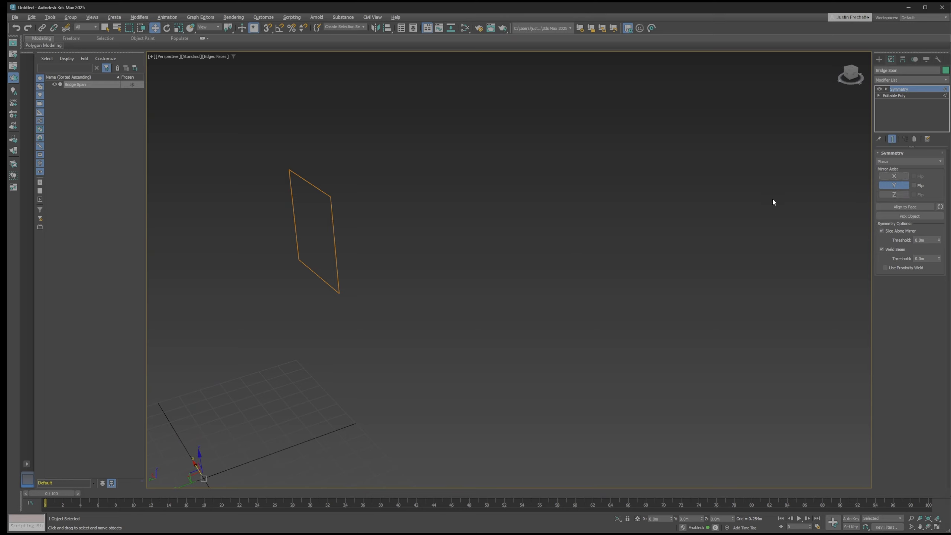
pyautogui.keyDown('alt'); pyautogui.moveTo(500, 217); pyautogui.dragTo(512, 216, button='middle'); pyautogui.keyUp('alt')
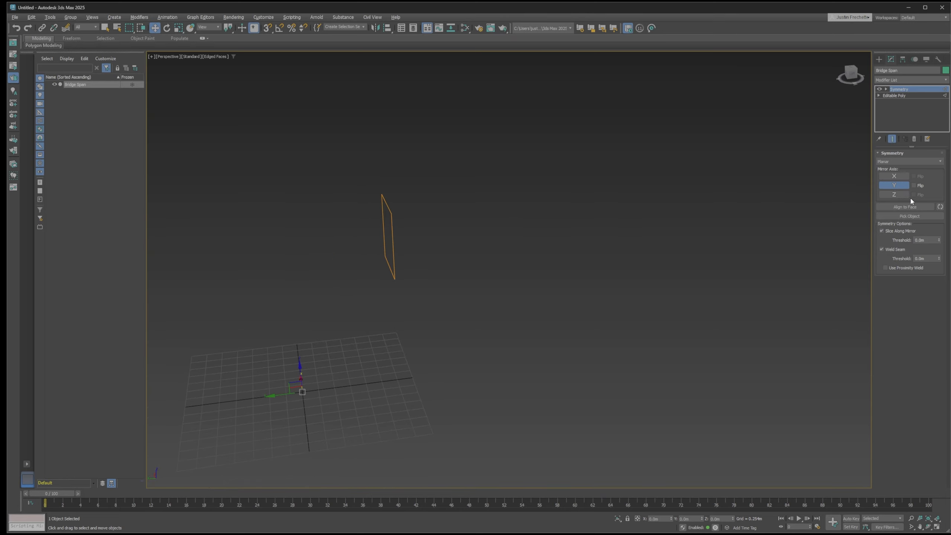
pyautogui.click(890, 186)
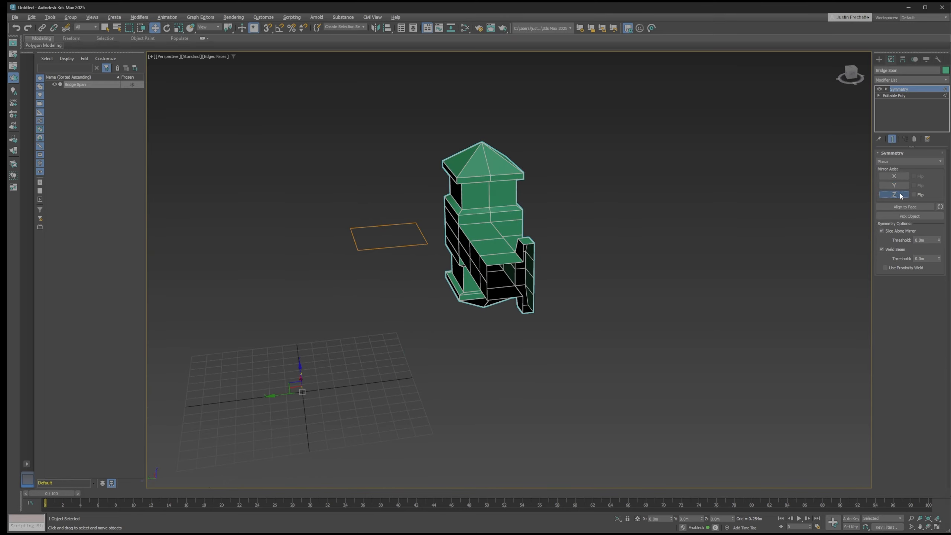
pyautogui.click(898, 196)
pyautogui.click(893, 177)
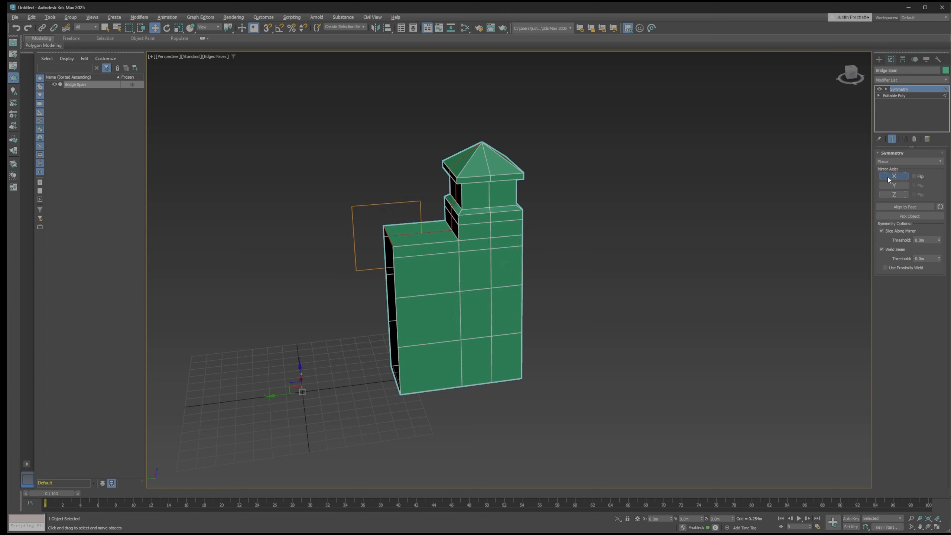
pyautogui.click(914, 176)
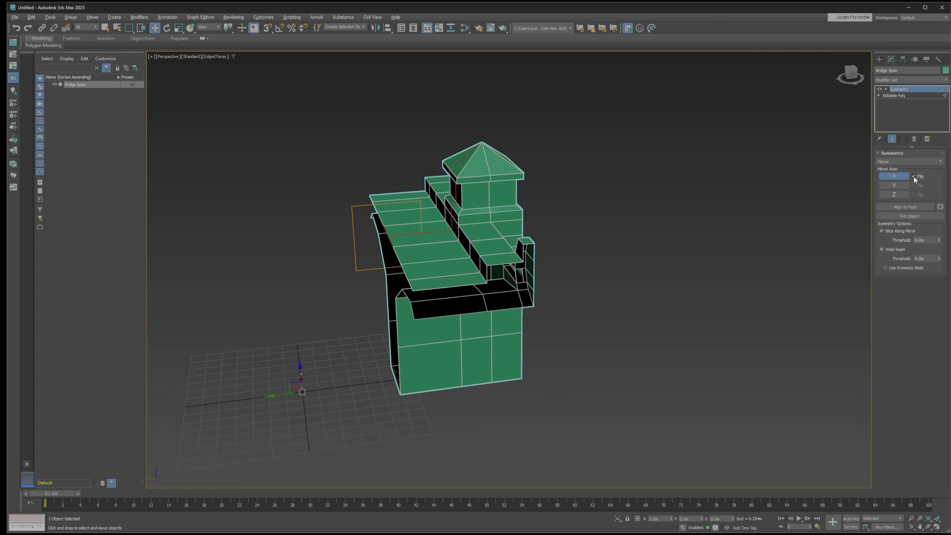
pyautogui.click(904, 176)
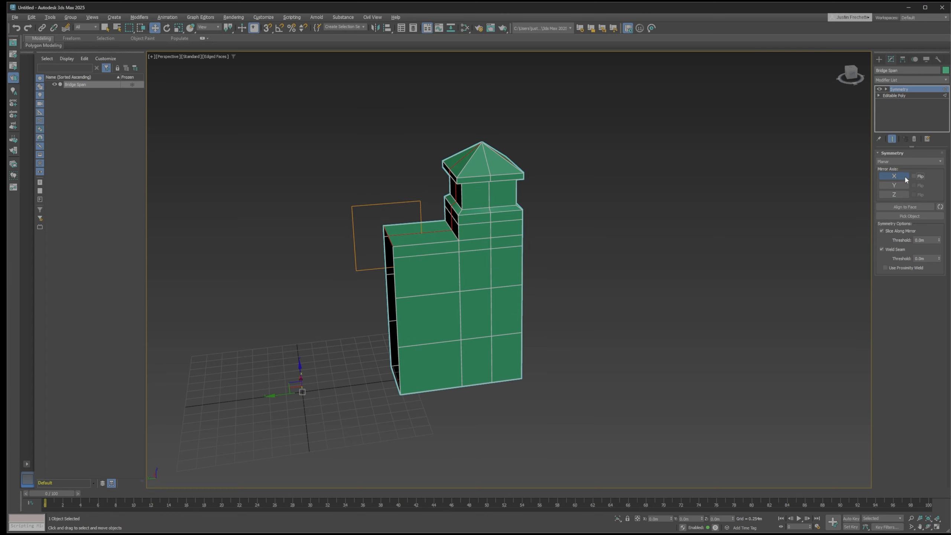
pyautogui.click(894, 185)
pyautogui.click(914, 185)
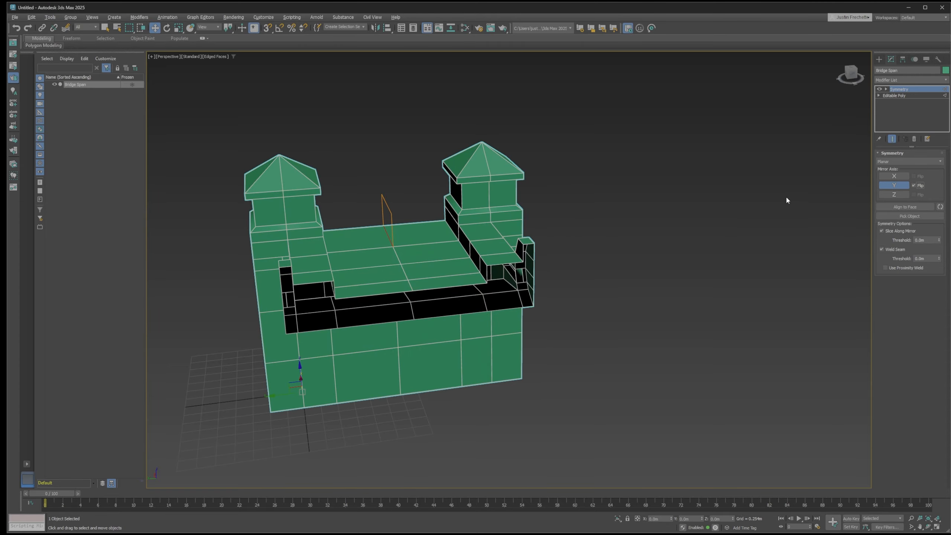
# Collapse the Bridge Span's whole modifier stack, baking the widthwise mirror into the Editable Poly
pyautogui.keyDown('alt'); pyautogui.moveTo(751, 191); pyautogui.dragTo(702, 196, button='middle'); pyautogui.keyUp('alt')
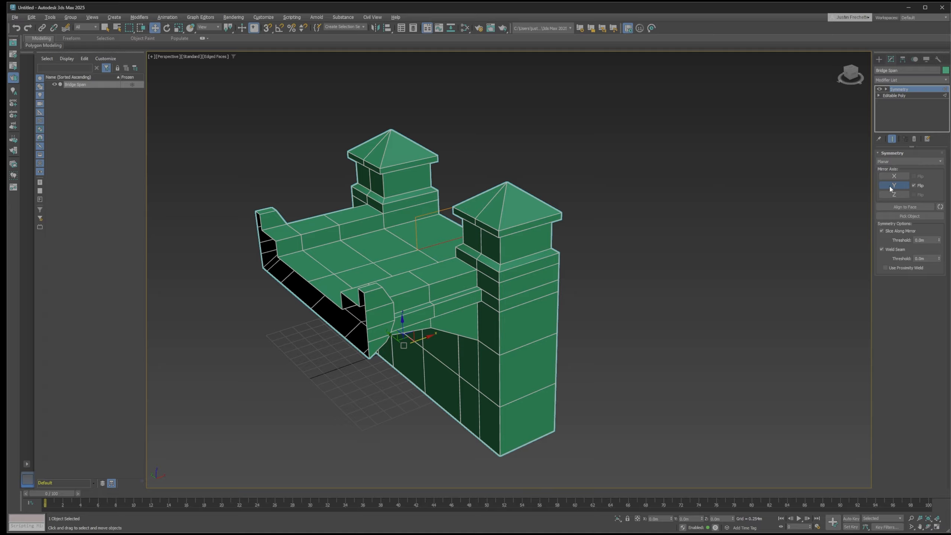
pyautogui.keyDown('alt'); pyautogui.moveTo(621, 207); pyautogui.dragTo(601, 183, button='middle'); pyautogui.keyUp('alt')
pyautogui.rightClick(898, 115)
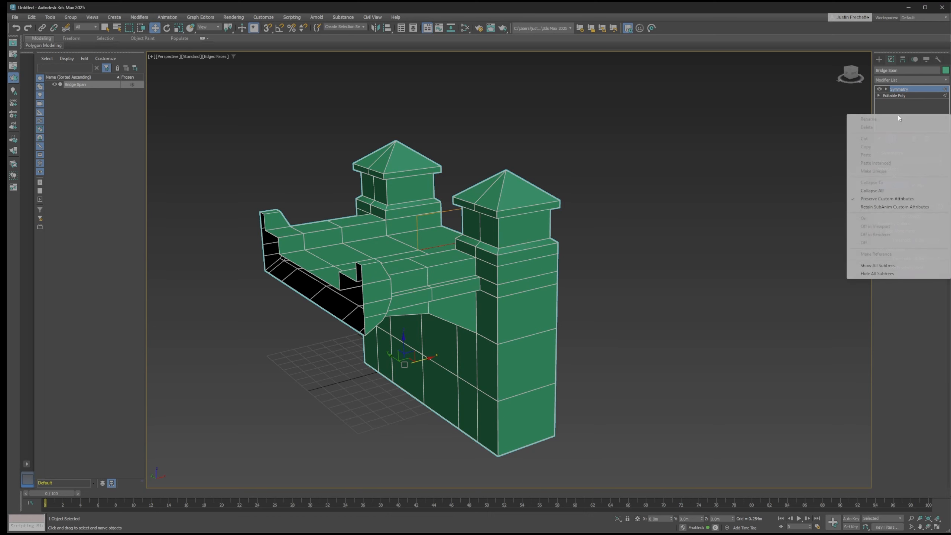
pyautogui.click(870, 190)
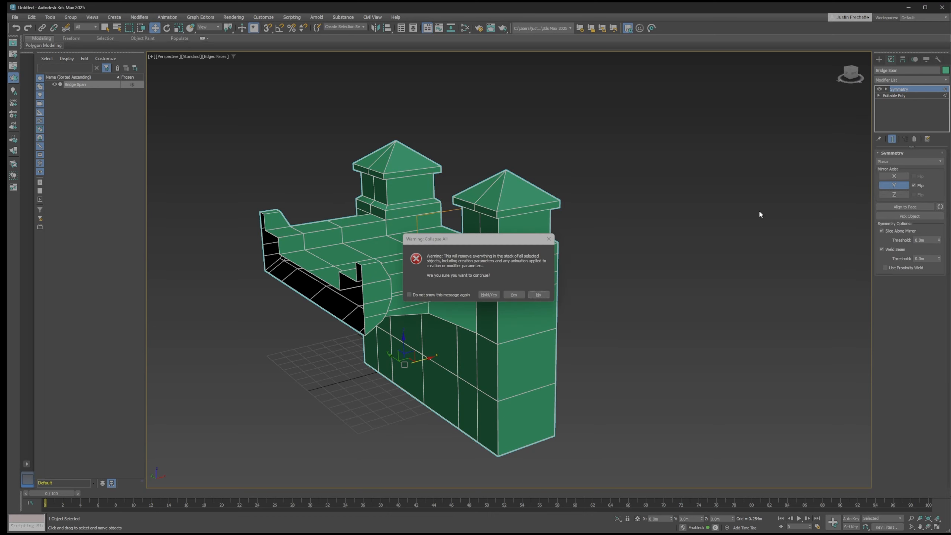
pyautogui.click(514, 295)
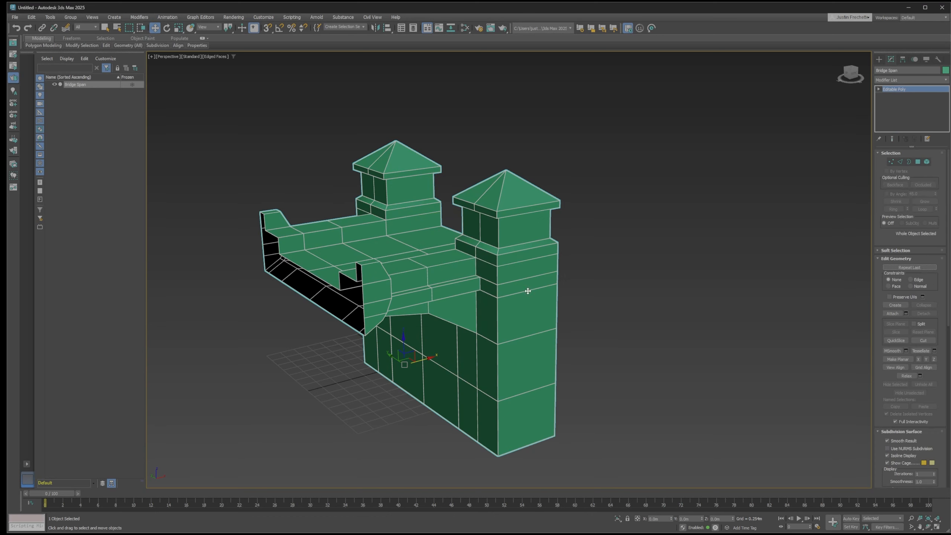
# Add a second Symmetry modifier on the X axis, positioned at an edge on the deck's open end
pyautogui.keyDown('alt'); pyautogui.moveTo(578, 278); pyautogui.dragTo(628, 252, button='middle'); pyautogui.keyUp('alt')
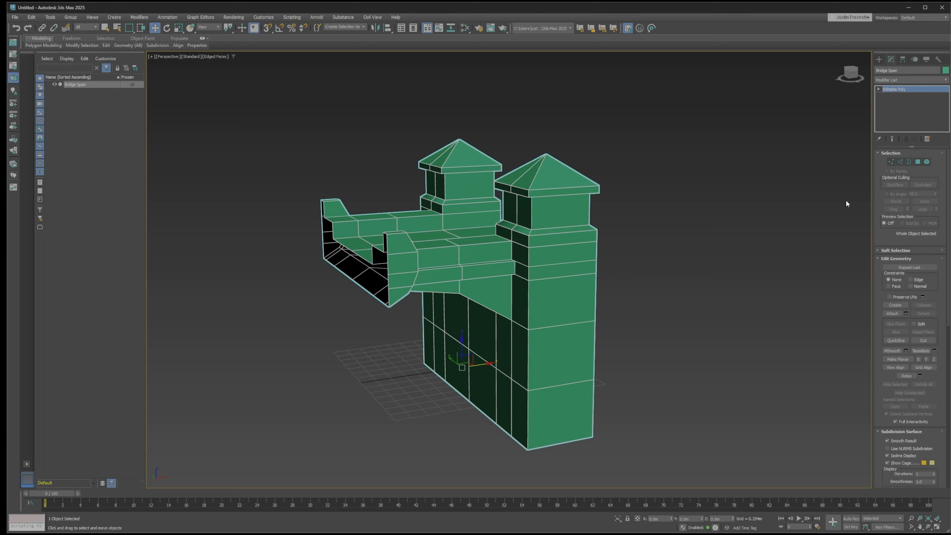
pyautogui.click(901, 162)
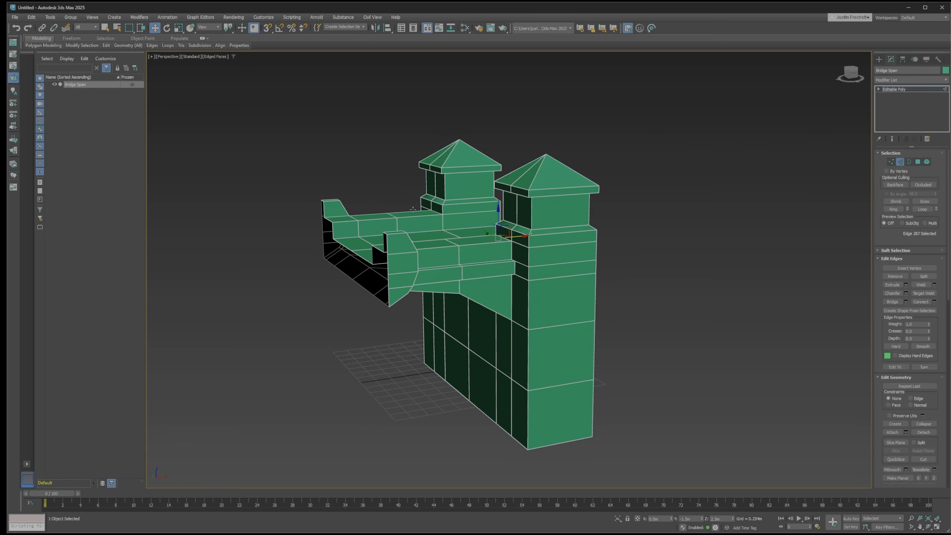
pyautogui.click(346, 247)
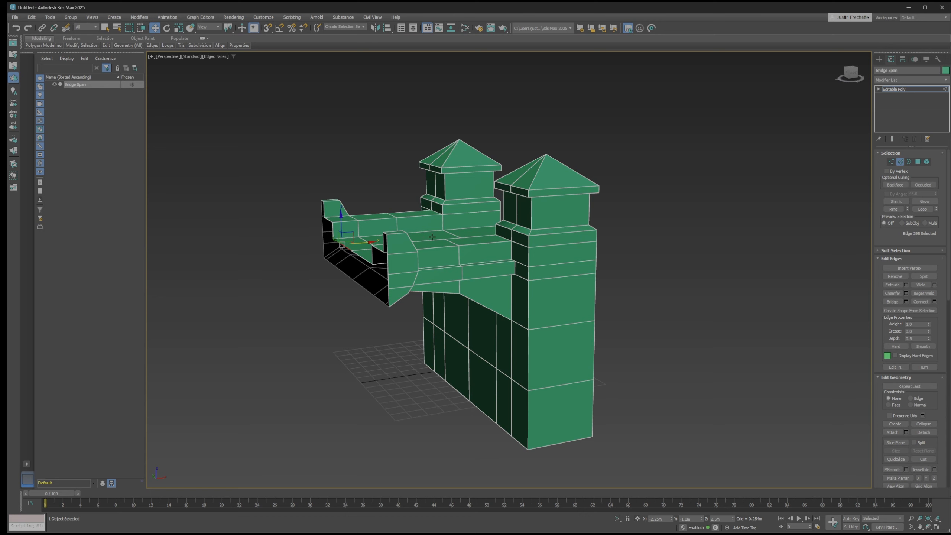
pyautogui.click(892, 79)
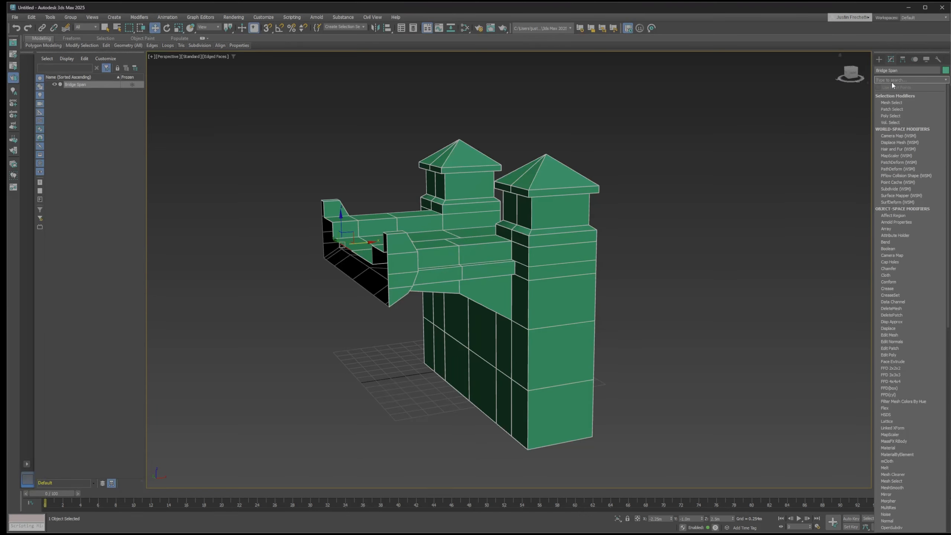
pyautogui.write('sym')
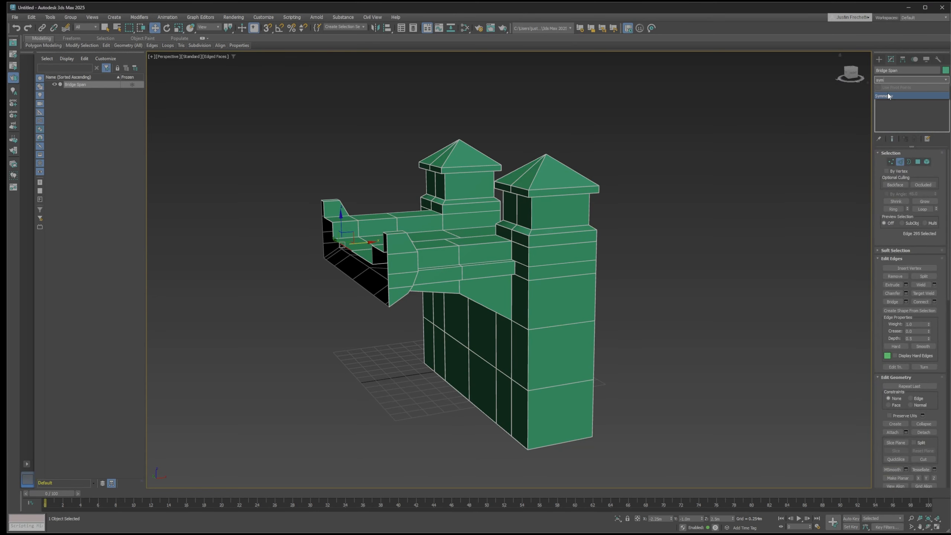
pyautogui.click(887, 94)
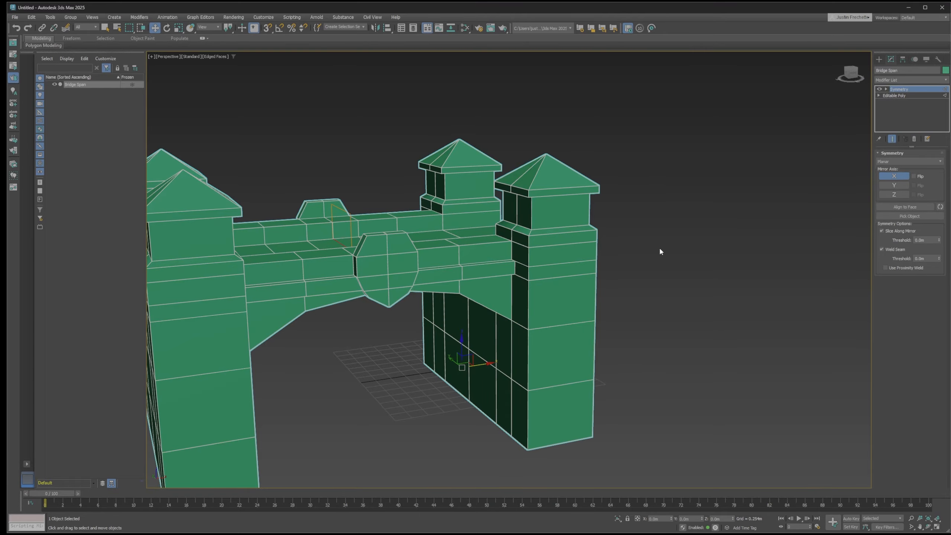
# Collapse the modifier stack again to bake in the lengthwise mirror, and reselect the Bridge Span
pyautogui.scroll(-4, 655, 246)
pyautogui.moveTo(652, 246)
pyautogui.keyDown('alt'); pyautogui.mouseDown(button='middle')
pyautogui.moveTo(638, 226)
pyautogui.moveTo(584, 240)
pyautogui.moveTo(556, 261)
pyautogui.moveTo(526, 246)
pyautogui.moveTo(520, 256)
pyautogui.moveTo(622, 240)
pyautogui.moveTo(650, 255)
pyautogui.mouseUp(button='middle'); pyautogui.keyUp('alt')
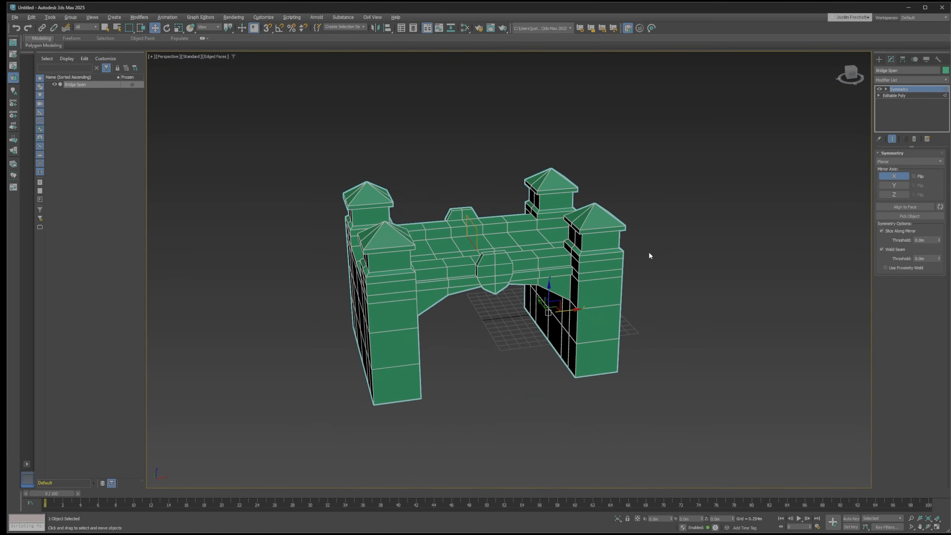
pyautogui.rightClick(907, 114)
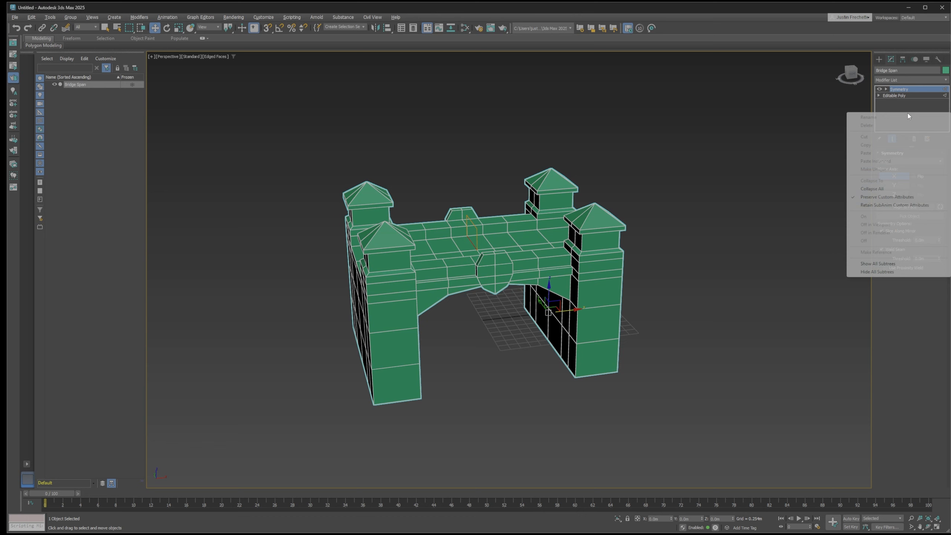
pyautogui.click(872, 189)
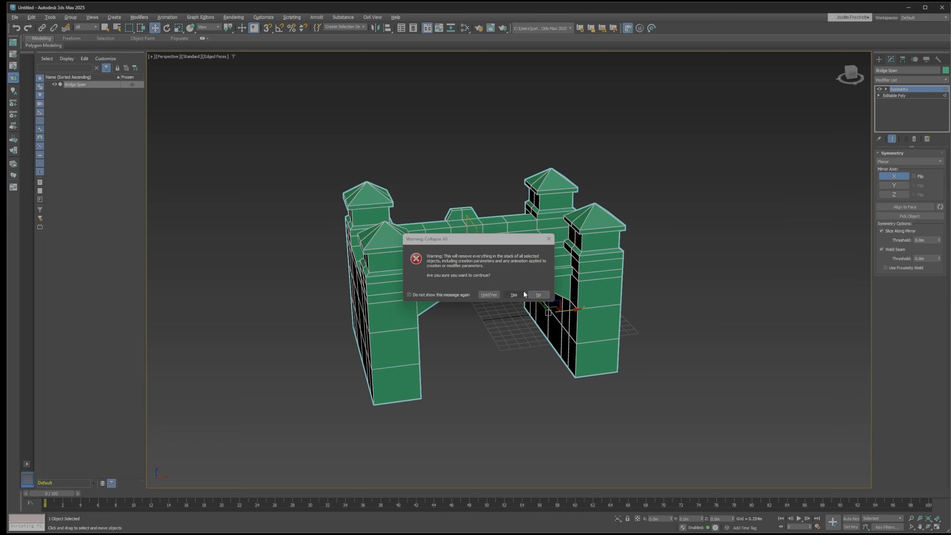
pyautogui.click(514, 295)
pyautogui.click(709, 270)
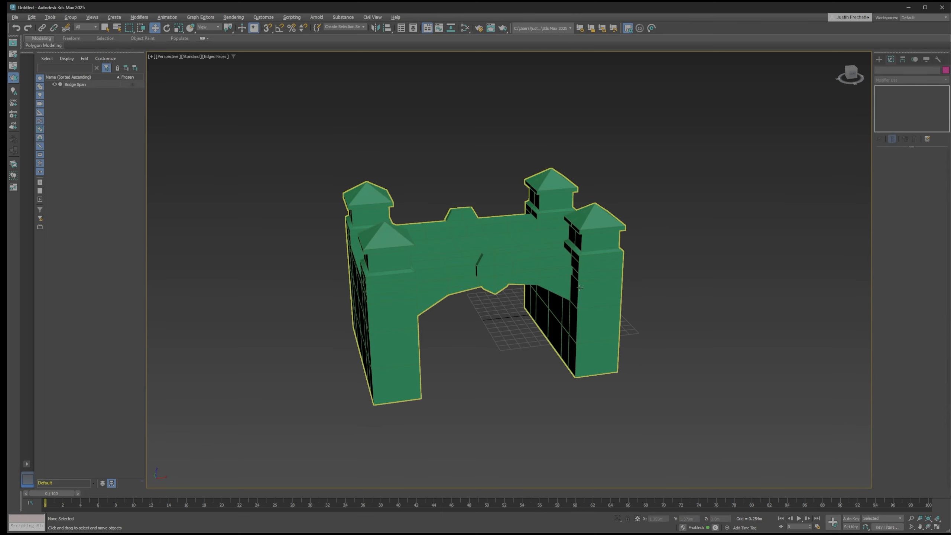
pyautogui.click(576, 274)
pyautogui.moveTo(669, 275)
pyautogui.keyDown('alt'); pyautogui.mouseDown(button='middle')
pyautogui.moveTo(665, 264)
pyautogui.moveTo(672, 272)
pyautogui.mouseUp(button='middle'); pyautogui.keyUp('alt')
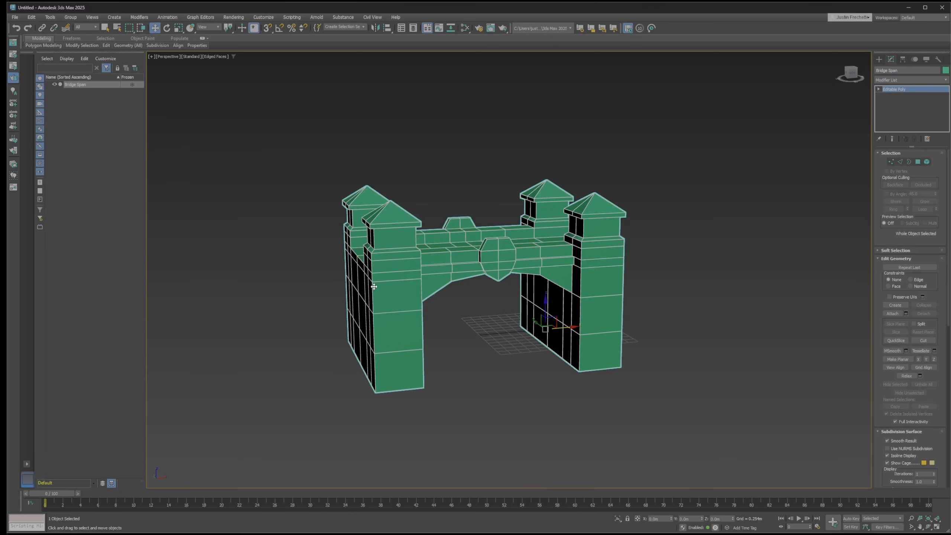
pyautogui.scroll(3, 352, 264)
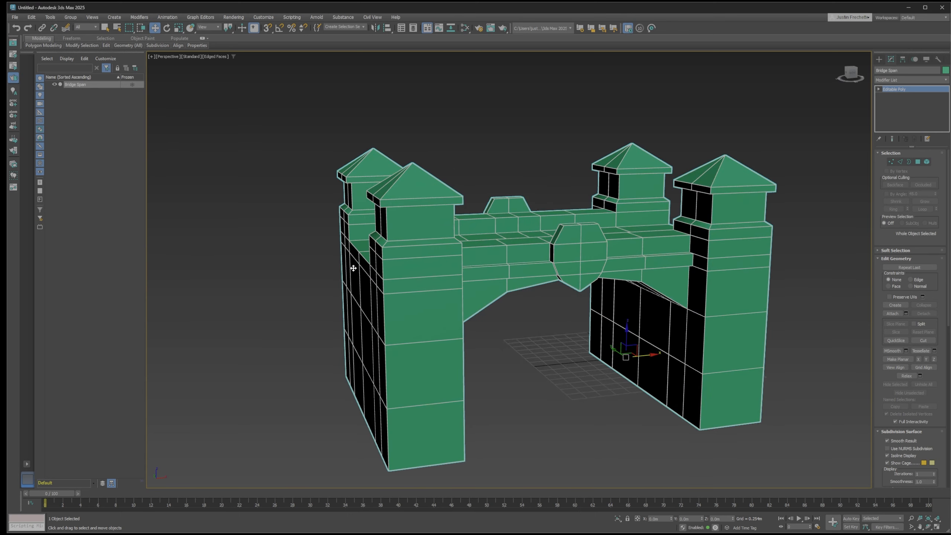
pyautogui.keyDown('alt'); pyautogui.moveTo(351, 265); pyautogui.dragTo(369, 276, button='middle'); pyautogui.keyUp('alt')
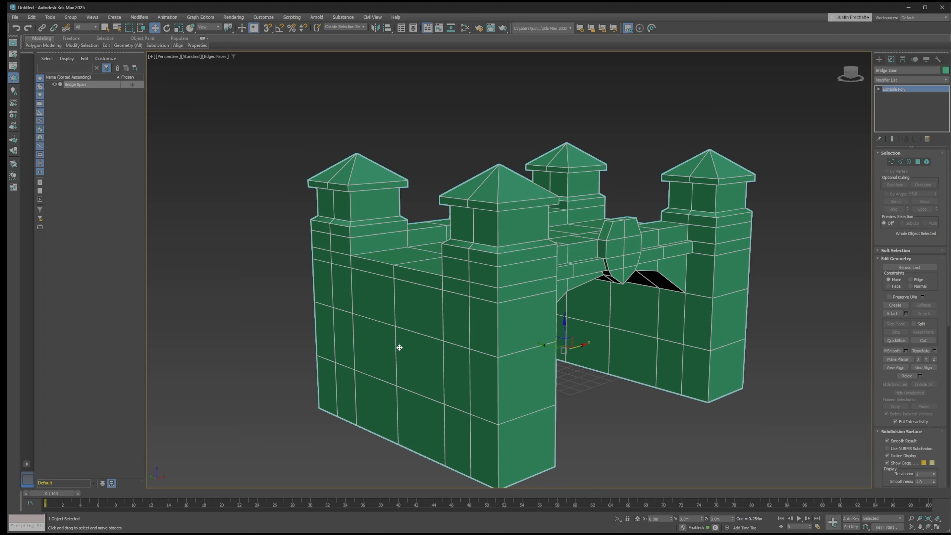
pyautogui.keyDown('alt'); pyautogui.moveTo(488, 339); pyautogui.dragTo(448, 319, button='middle'); pyautogui.keyUp('alt')
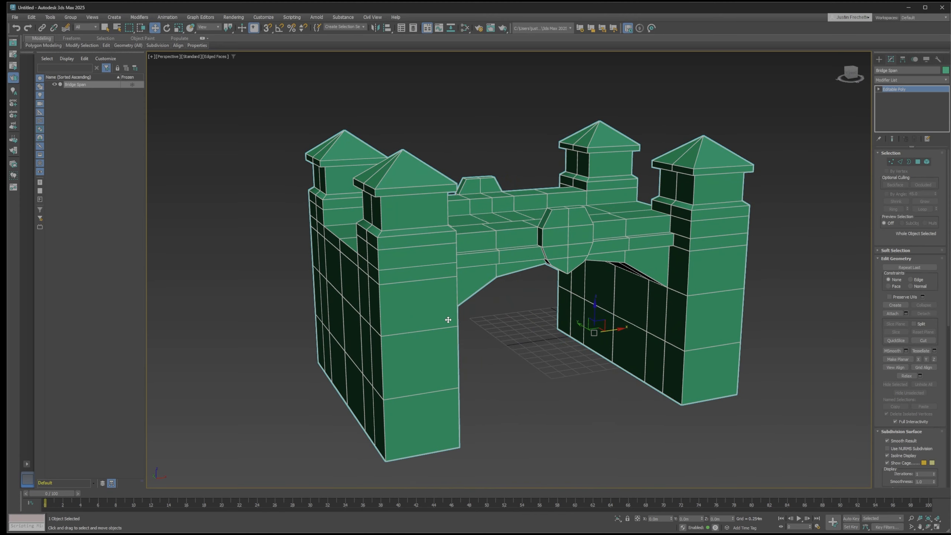